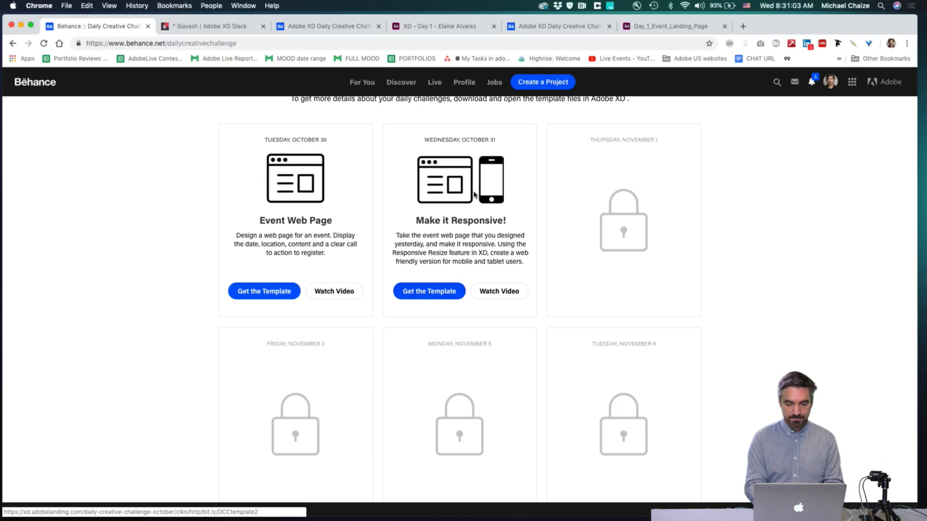
# Step: Review the Next Steps section above the challenges on the Daily Creative Challenge page
pyautogui.scroll(5, 437, 314)
pyautogui.scroll(1, 472, 243)
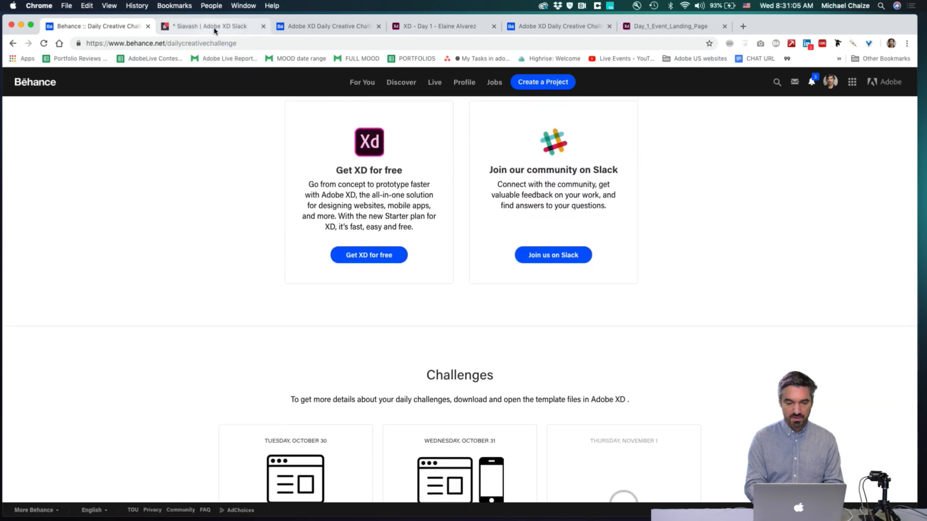
pyautogui.scroll(1, 319, 225)
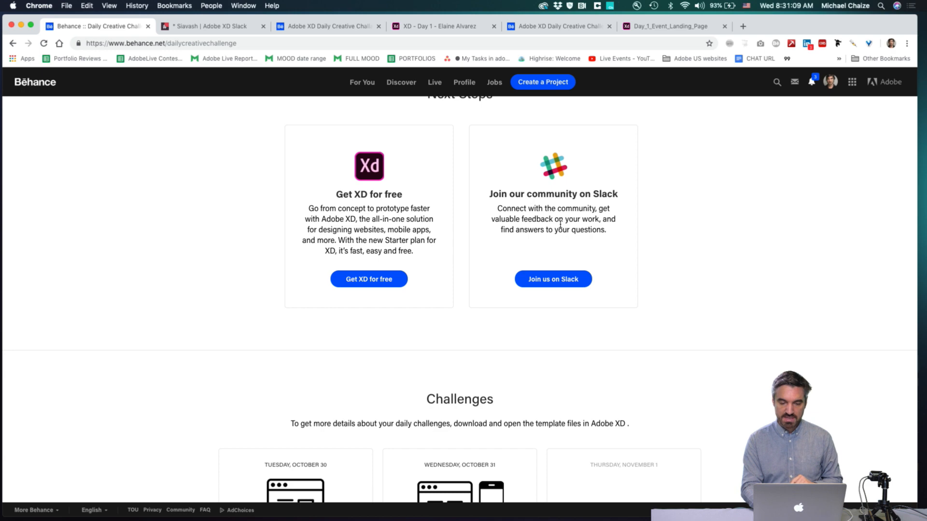
# Step: Switch to the Adobe XD Slack workspace, view the chat channel, and browse the shared work in design_feedback
pyautogui.click(213, 28)
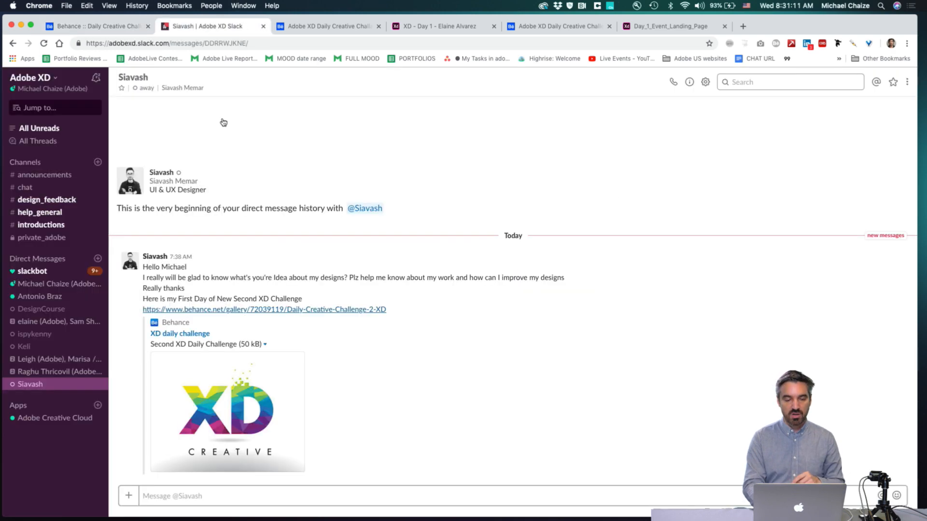
pyautogui.click(58, 190)
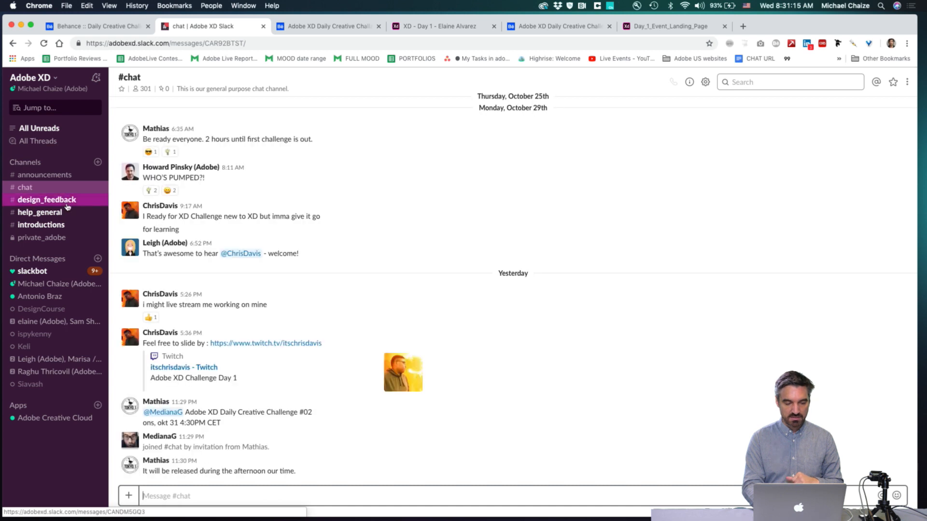
pyautogui.click(68, 206)
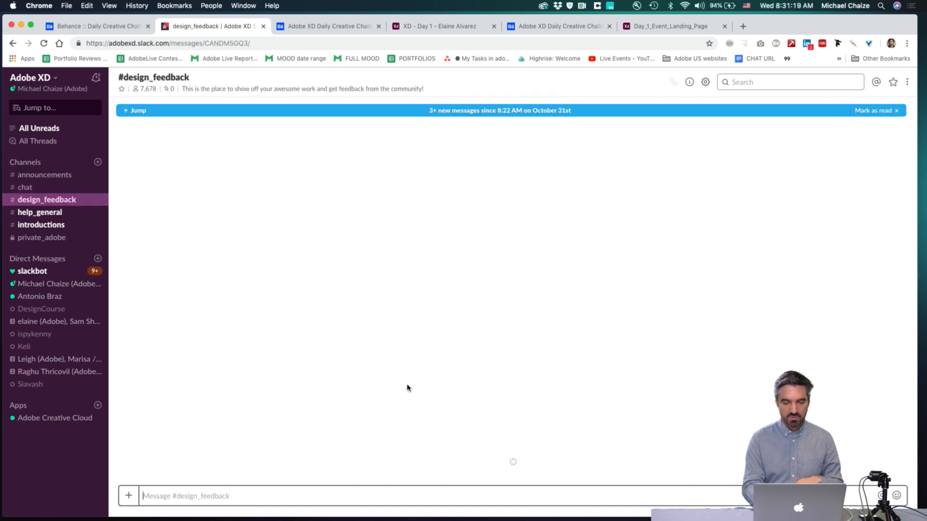
pyautogui.scroll(15, 342, 333)
pyautogui.scroll(15, 341, 336)
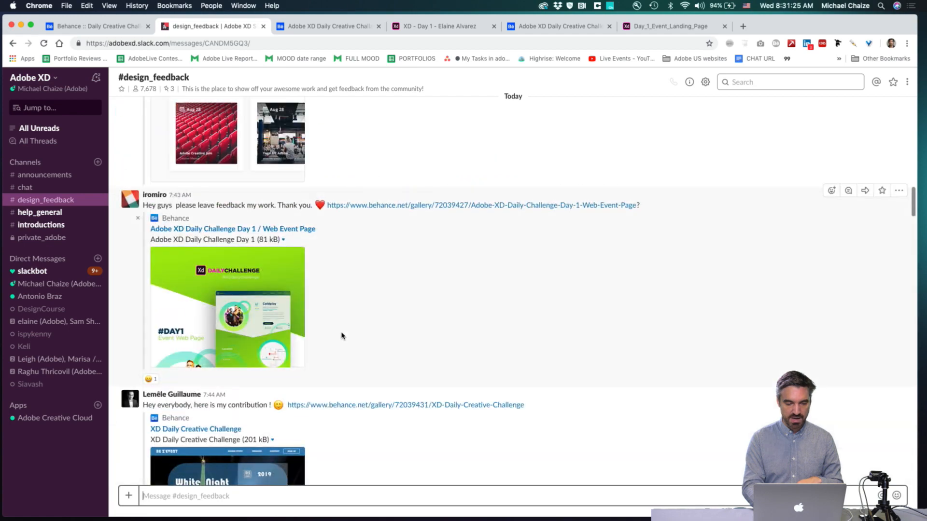
# Step: Browse the questions in the help_general channel and open the introductions channel
pyautogui.click(61, 216)
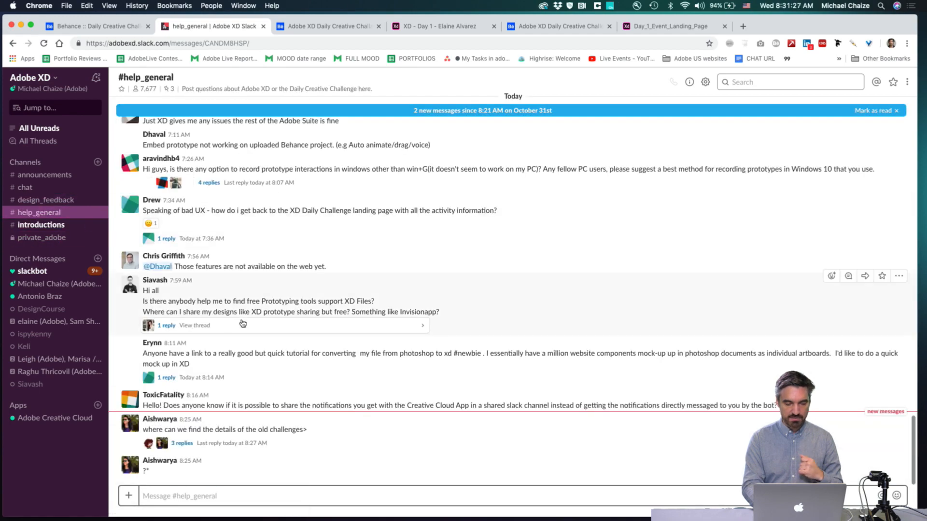
pyautogui.scroll(20, 243, 323)
pyautogui.scroll(10, 242, 320)
pyautogui.click(41, 225)
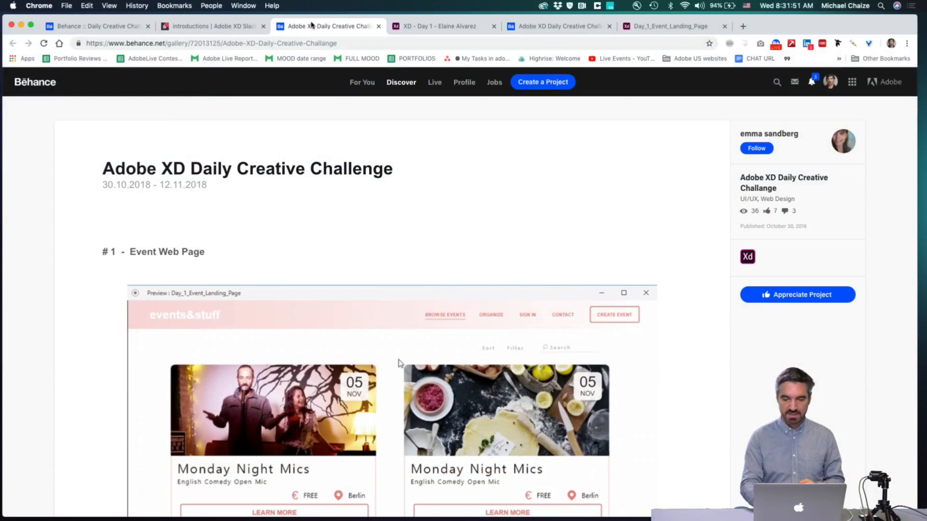
# Step: Play the events&stuff prototype video in the Adobe XD Daily Creative Challenge project on Behance
pyautogui.scroll(-3, 464, 234)
pyautogui.scroll(-6, 462, 231)
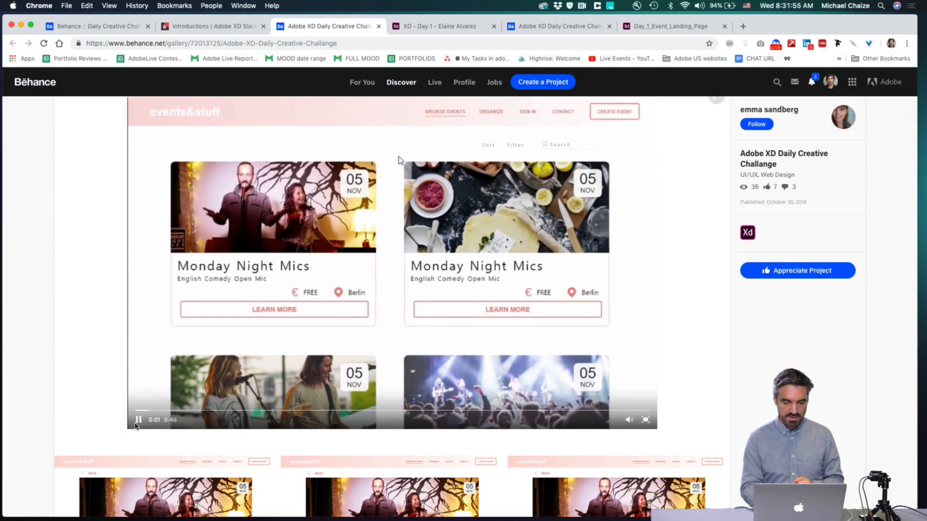
pyautogui.click(138, 421)
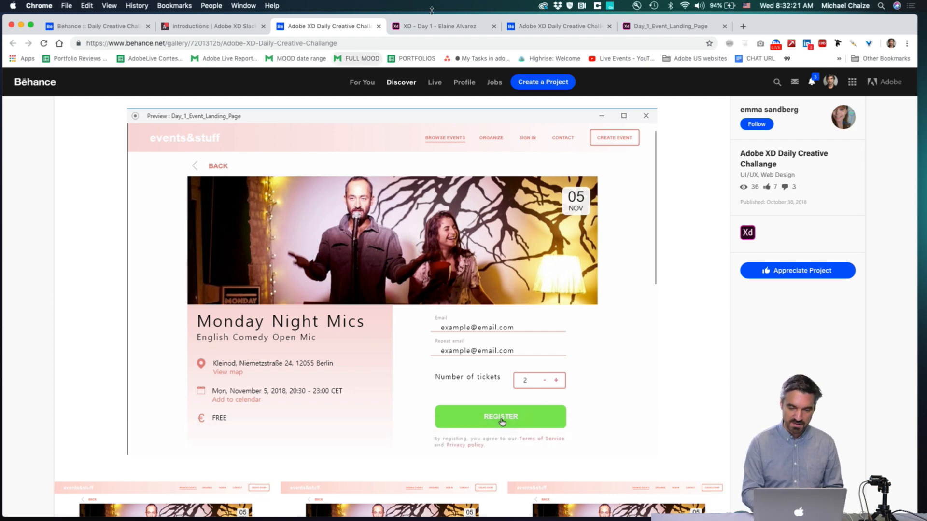
# Step: Open the U2 concert prototype, close the events&stuff project page, and examine the prototype's landing page down to its footer
pyautogui.click(434, 28)
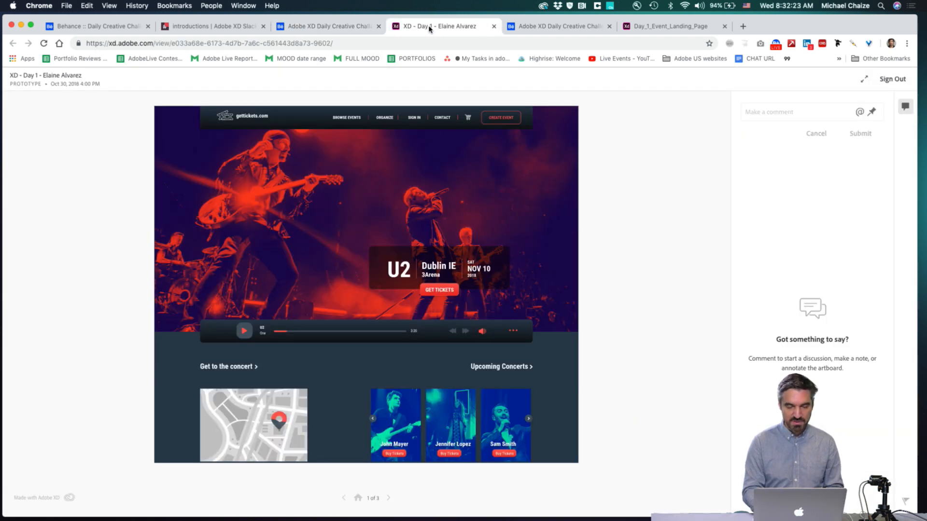
pyautogui.click(378, 27)
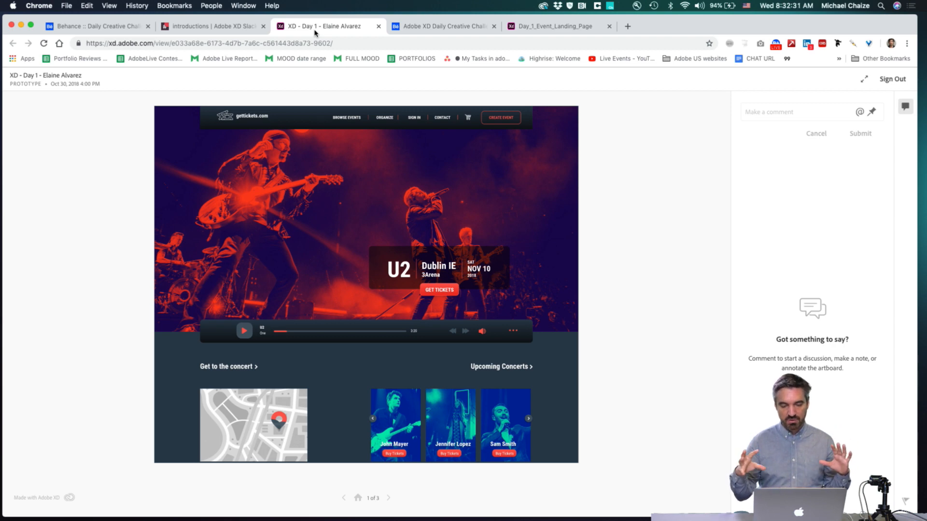
pyautogui.scroll(-3, 292, 234)
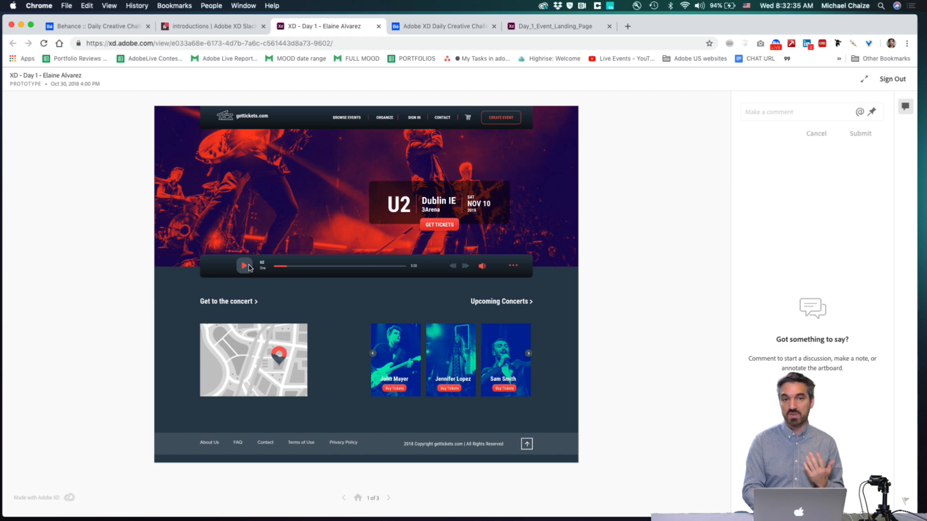
pyautogui.scroll(3, 250, 268)
pyautogui.scroll(-3, 250, 268)
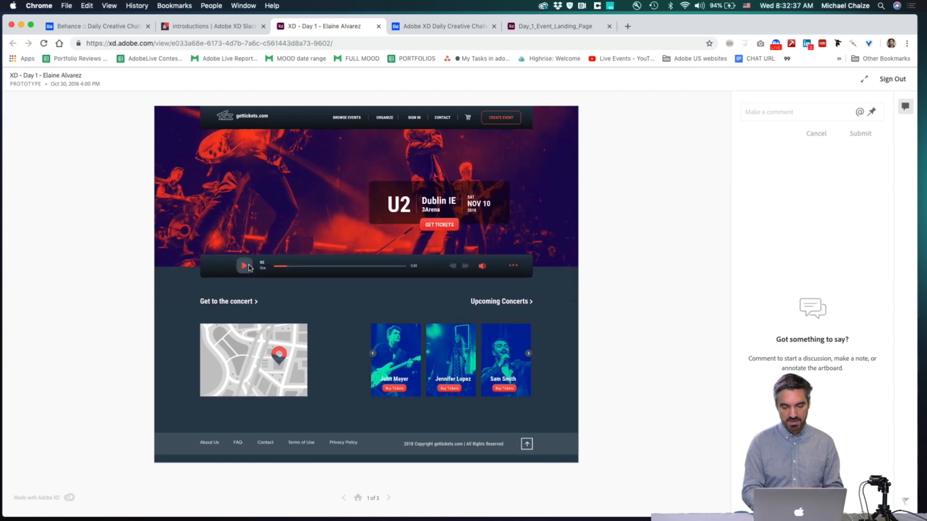
# Step: Test the map pin and the Get Tickets popup in the U2 prototype, closing the popup
pyautogui.click(282, 363)
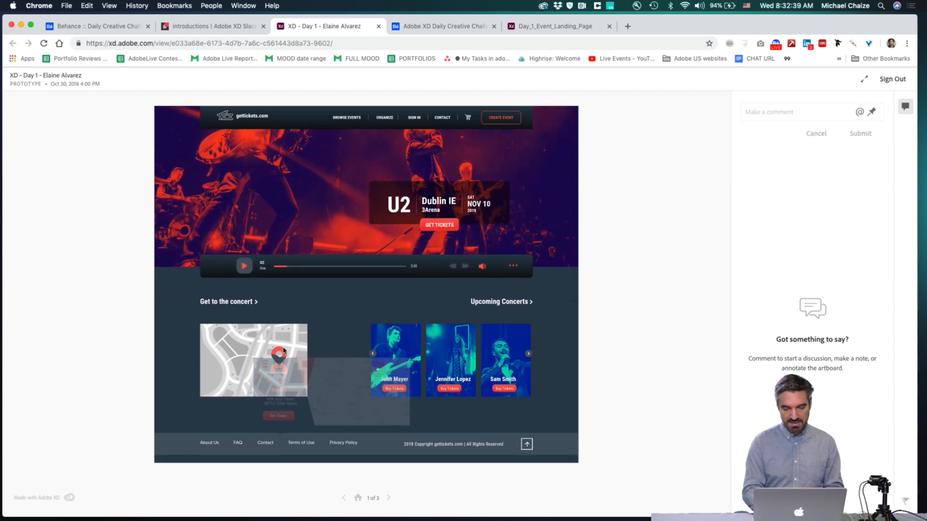
pyautogui.scroll(3, 285, 351)
pyautogui.click(435, 296)
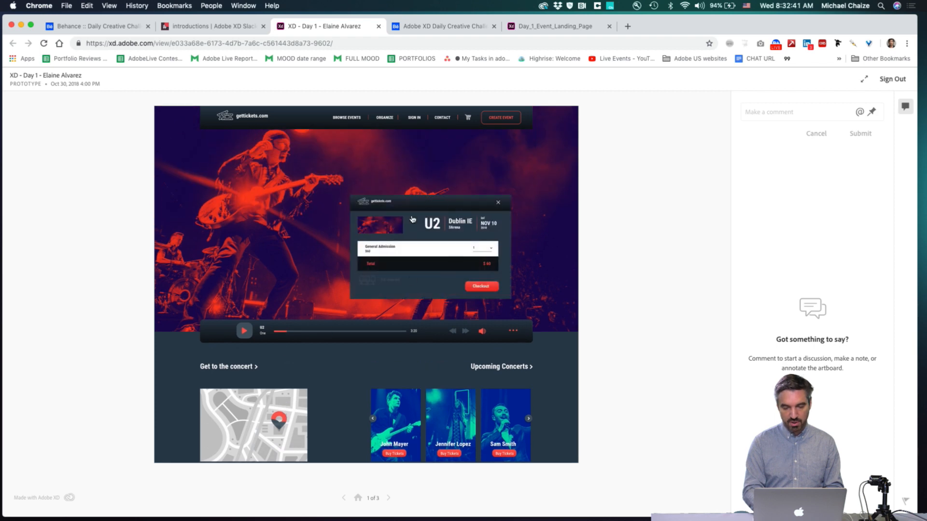
pyautogui.click(497, 205)
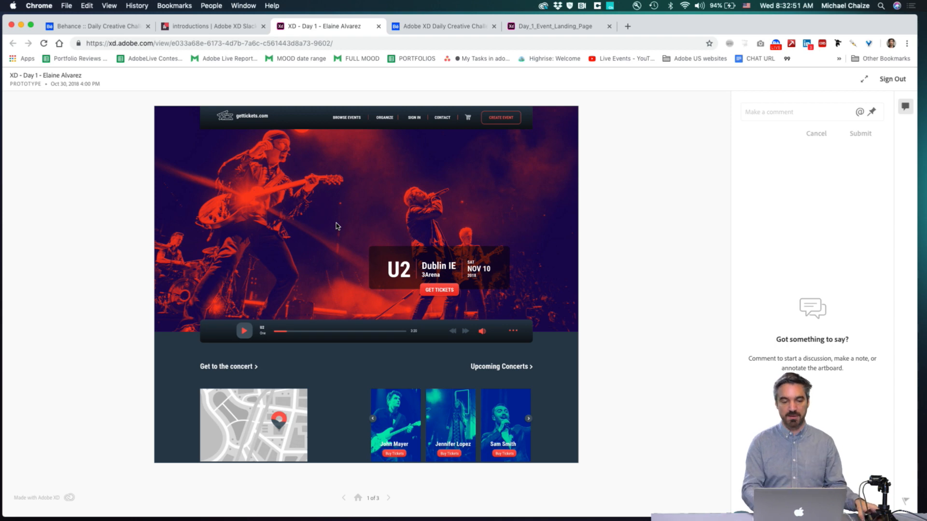
# Step: Review the full EVENTMORE Creative Jam landing page design on Behance and return to its beginning
pyautogui.click(435, 26)
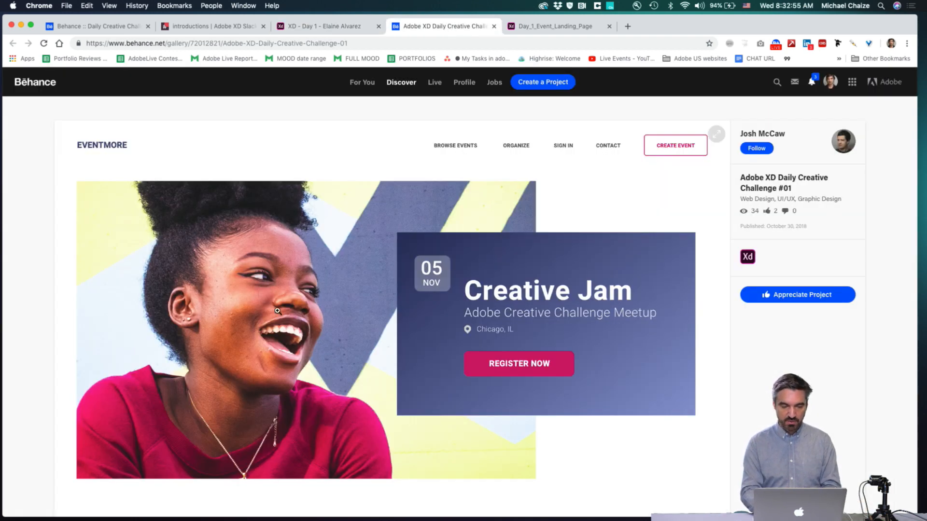
pyautogui.scroll(-10, 448, 275)
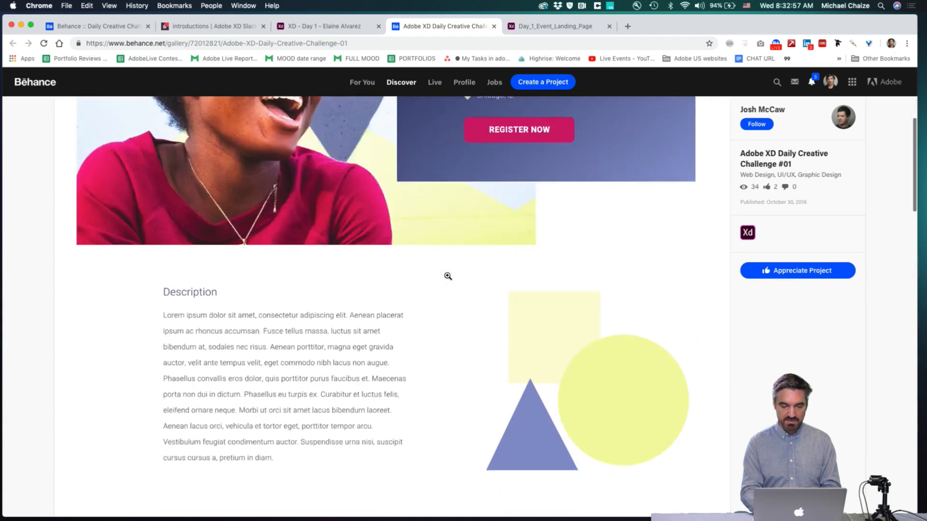
pyautogui.scroll(-6, 448, 275)
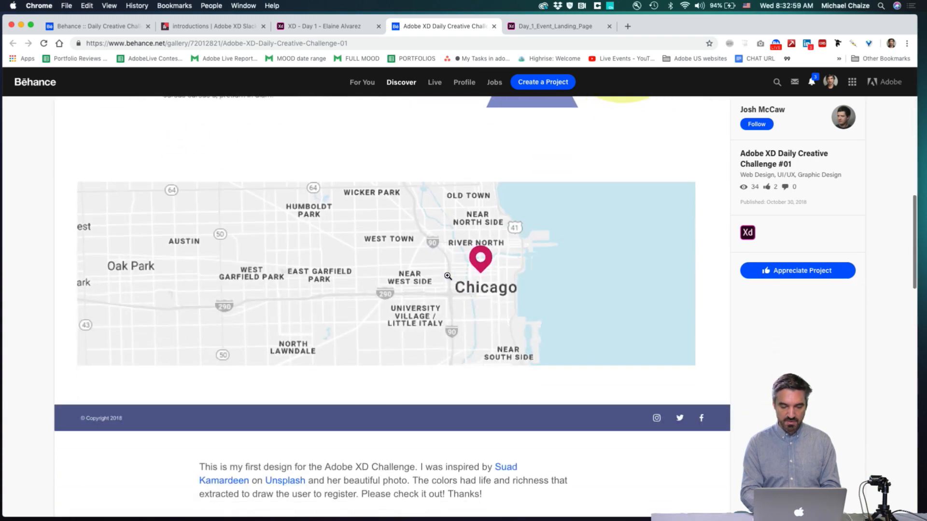
pyautogui.scroll(-4, 387, 348)
pyautogui.scroll(16, 388, 347)
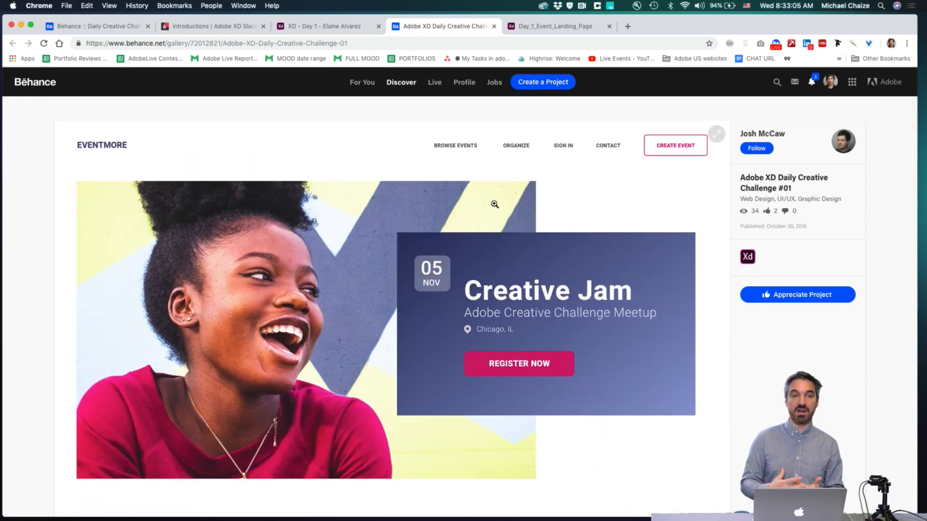
# Step: Open the Day_1_Event_Landing_Page prototype and examine the Clap Music Festival 2018 landing page
pyautogui.click(550, 27)
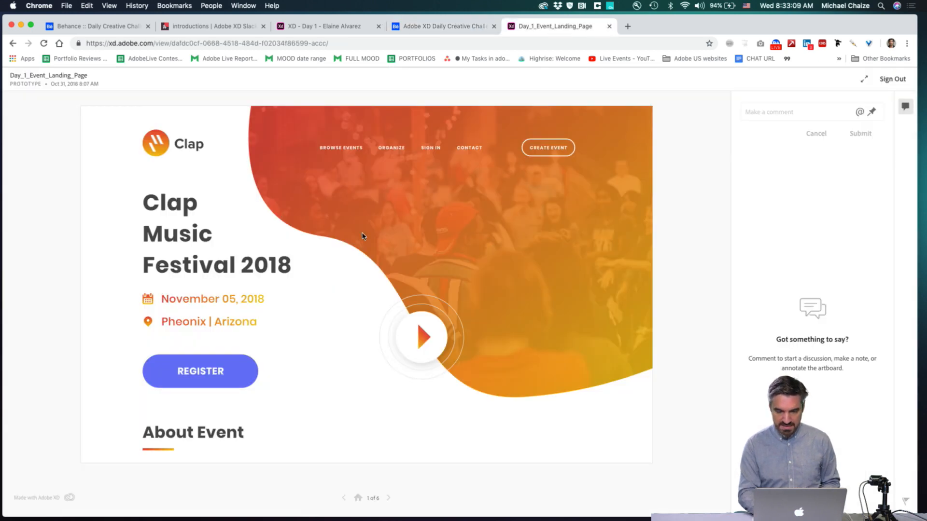
pyautogui.scroll(-3, 363, 236)
pyautogui.scroll(3, 364, 277)
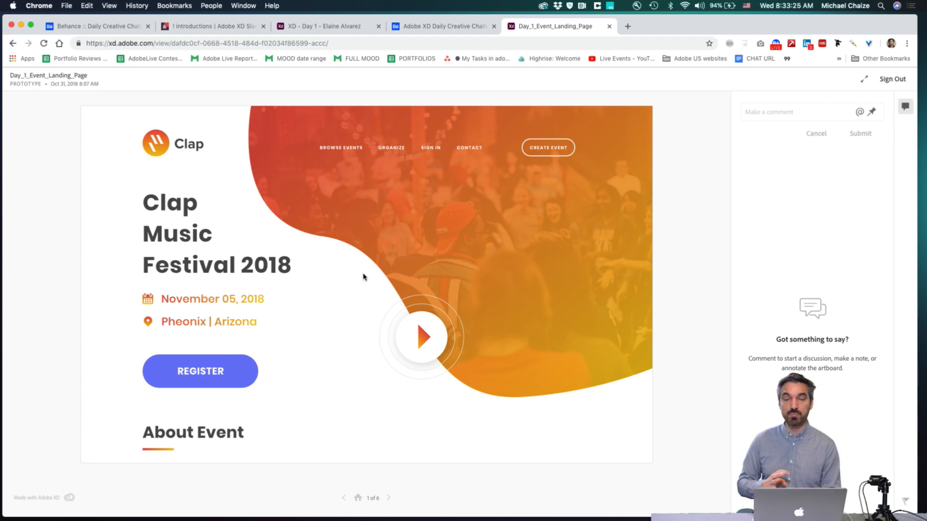
pyautogui.scroll(-2, 364, 276)
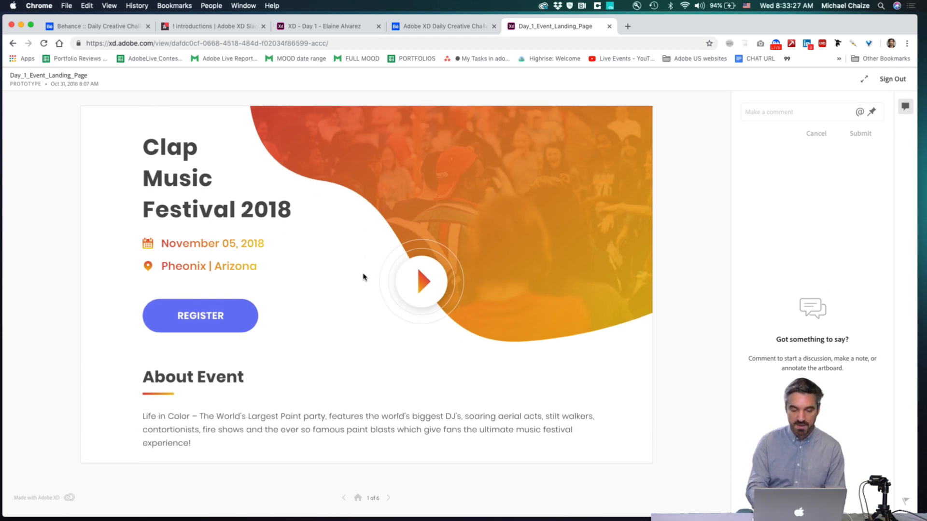
# Step: Test the video play control and the ticket registration popup in the Clap Music Festival prototype
pyautogui.click(430, 297)
pyautogui.click(359, 300)
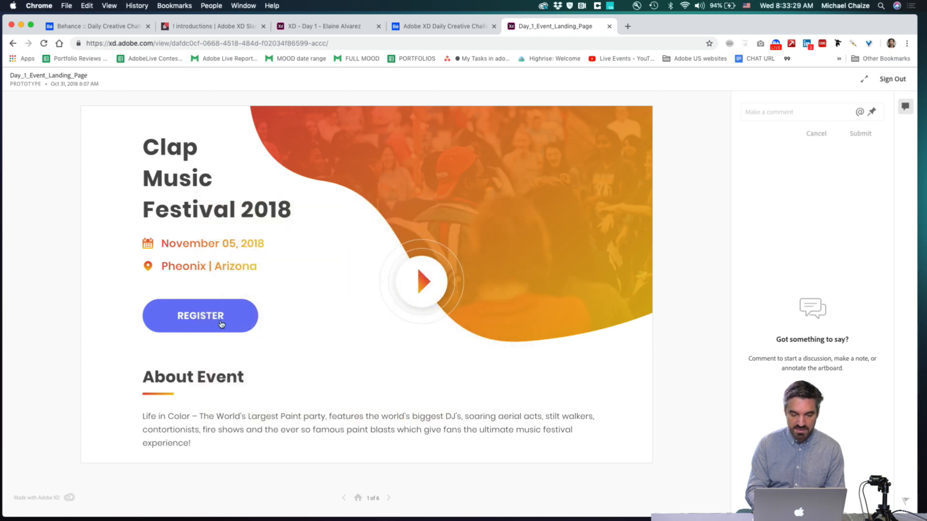
pyautogui.click(221, 325)
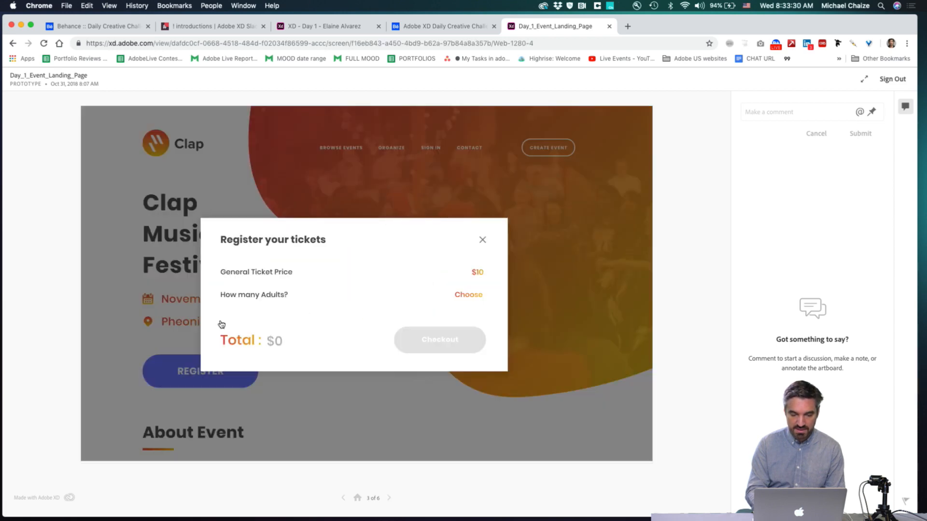
pyautogui.click(459, 345)
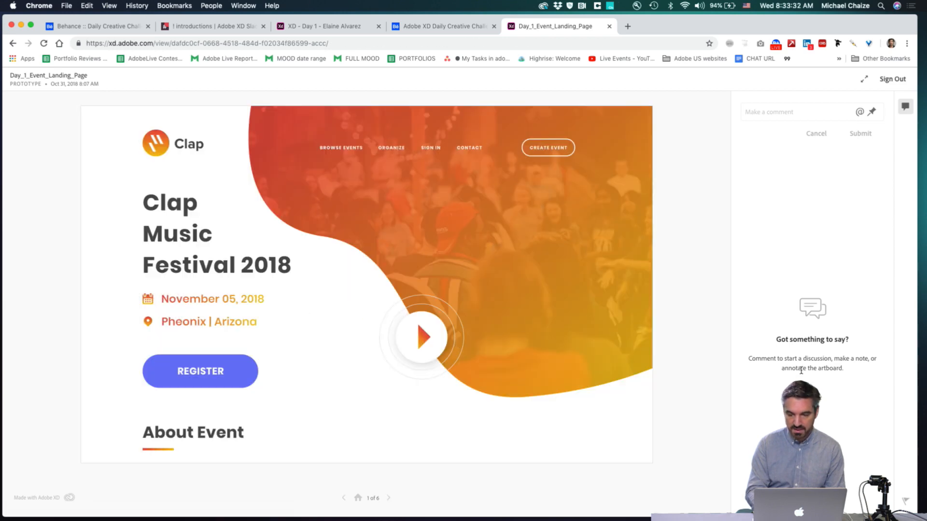
# Step: Post the comment "This is amazing" on the Clap Music Festival prototype
pyautogui.click(774, 114)
pyautogui.write('This is amazing')
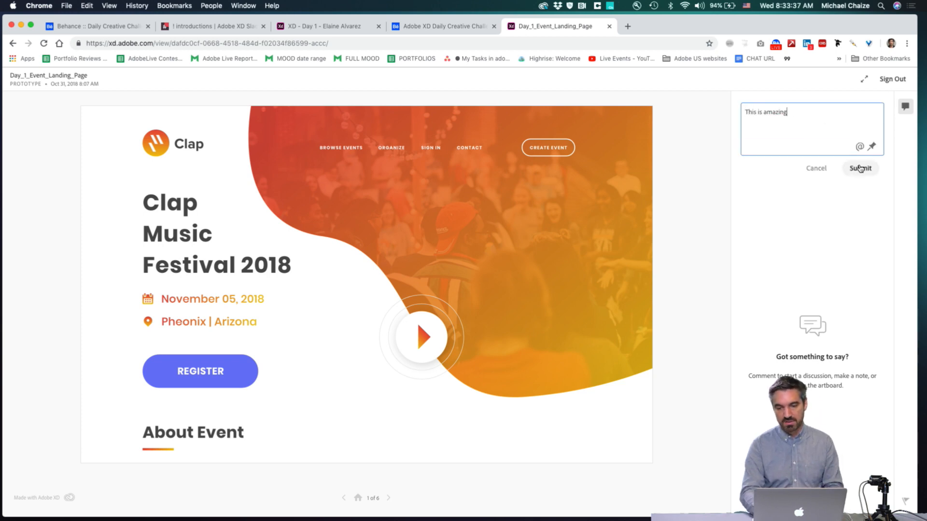
pyautogui.press('Return')
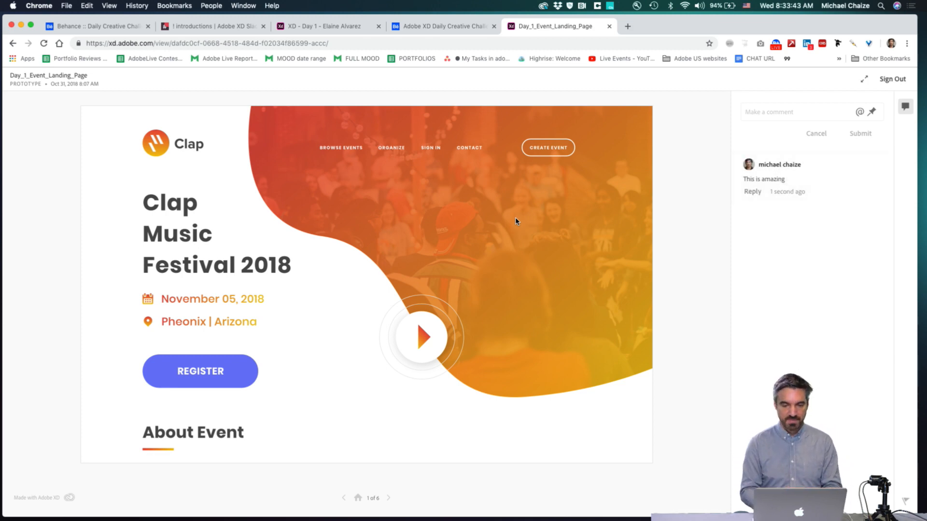
# Step: Switch to Adobe XD and enlarge the Day 2 Template START Live window to fill the screen
pyautogui.press('super+Tab')
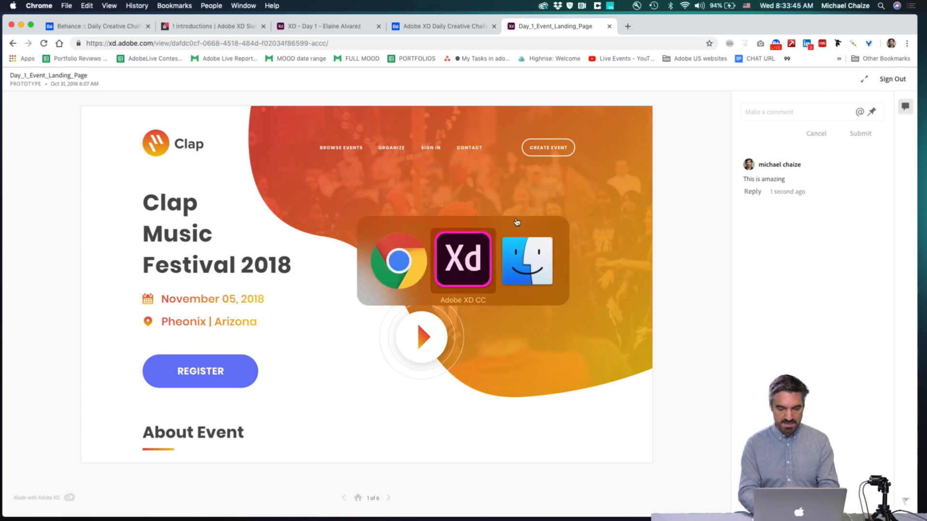
pyautogui.moveTo(227, 31); pyautogui.dragTo(172, 25)
pyautogui.moveTo(814, 507); pyautogui.dragTo(925, 514)
# Step: Preview the Home animation artboard with its animated registration form, and close the preview
pyautogui.scroll(-5, 672, 401)
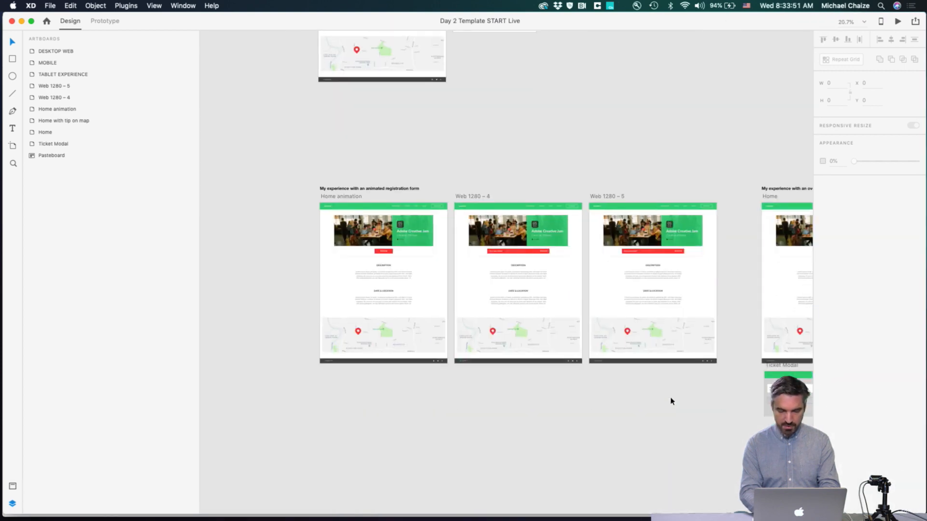
pyautogui.scroll(5, 497, 227)
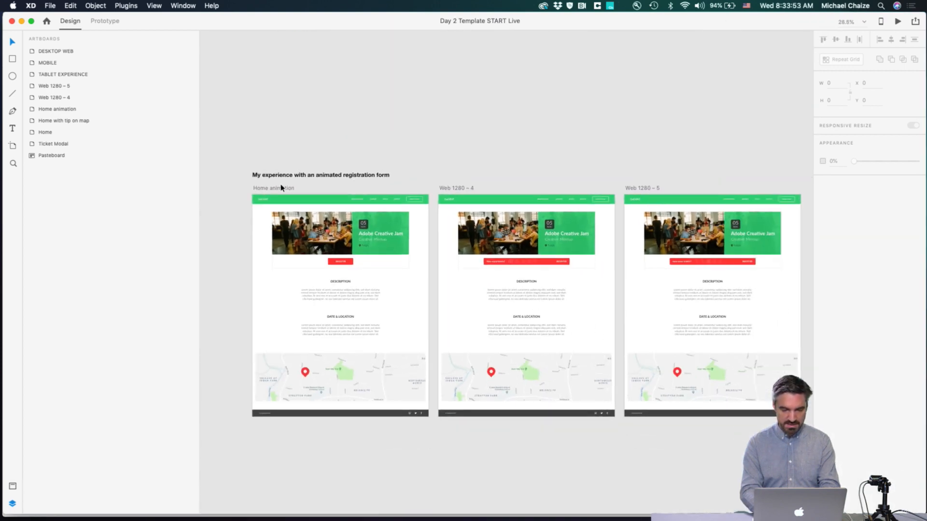
pyautogui.click(271, 185)
pyautogui.press('super+Return')
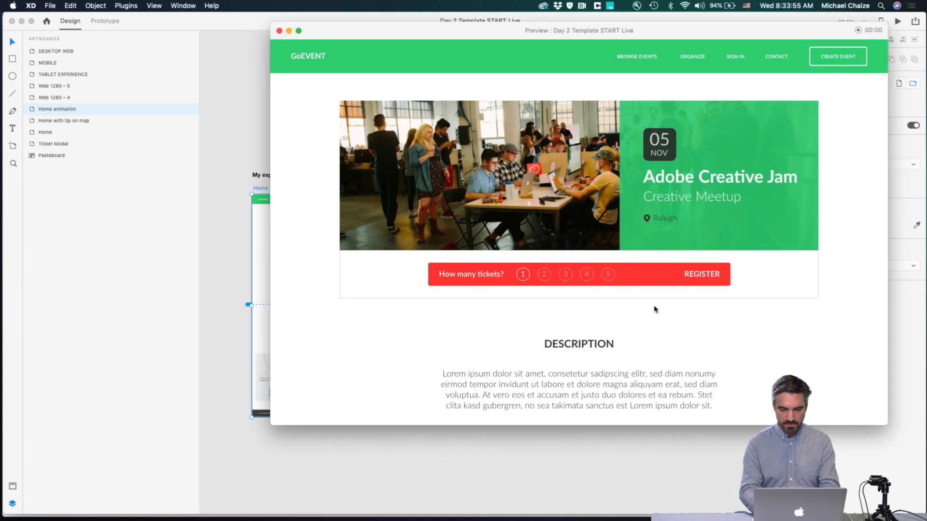
pyautogui.scroll(-10, 603, 295)
pyautogui.scroll(10, 602, 295)
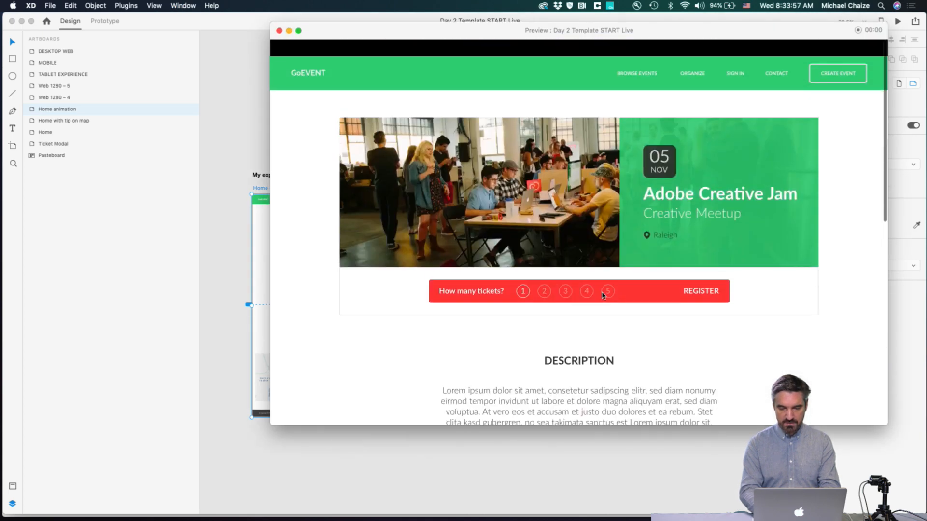
pyautogui.click(279, 31)
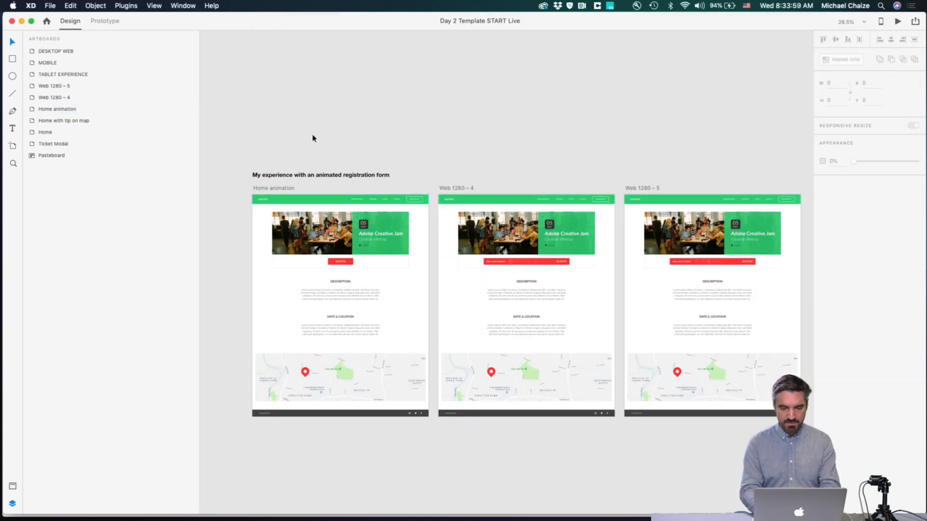
# Step: Examine the DESKTOP WEB artboard under "Make it Responsive!" from its header to the map and footer
pyautogui.scroll(10, 313, 137)
pyautogui.scroll(5, 291, 183)
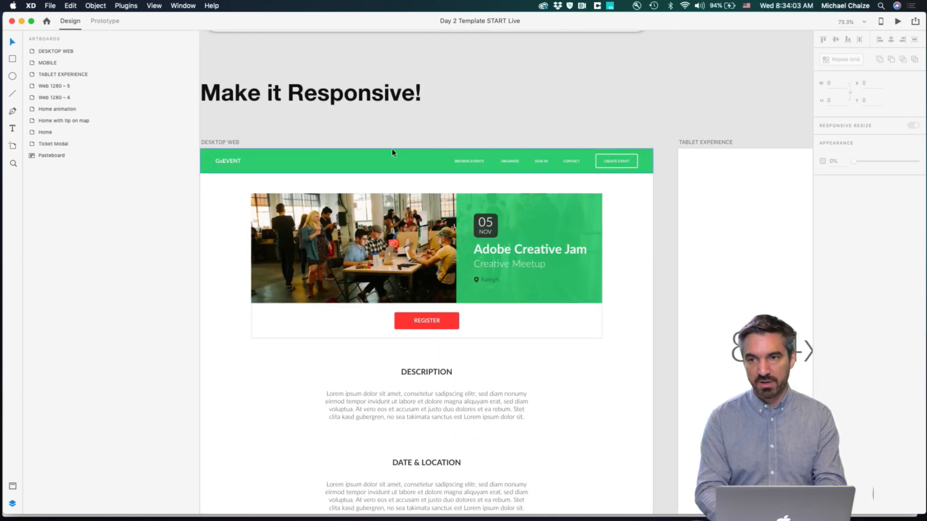
pyautogui.scroll(-4, 480, 195)
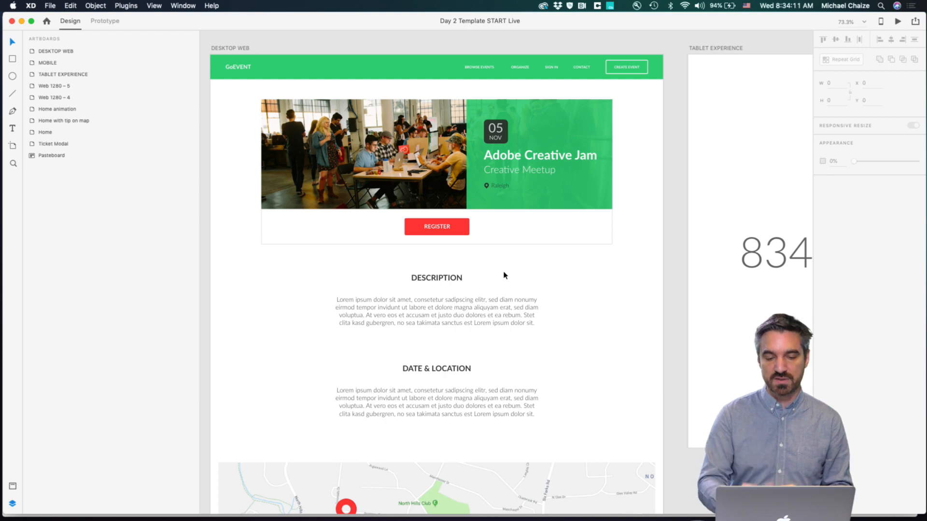
pyautogui.scroll(-3, 503, 275)
pyautogui.scroll(-1, 504, 275)
pyautogui.scroll(-4, 471, 288)
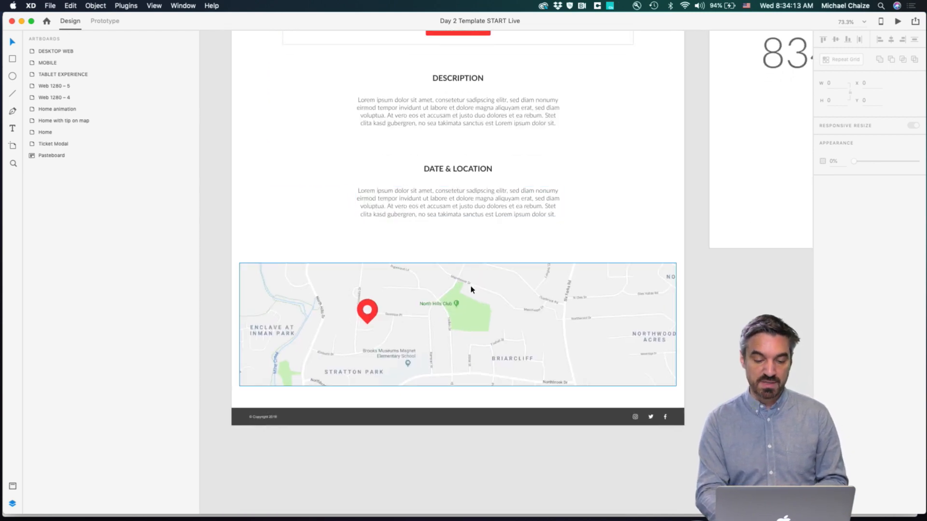
pyautogui.scroll(5, 563, 183)
pyautogui.scroll(-3, 563, 183)
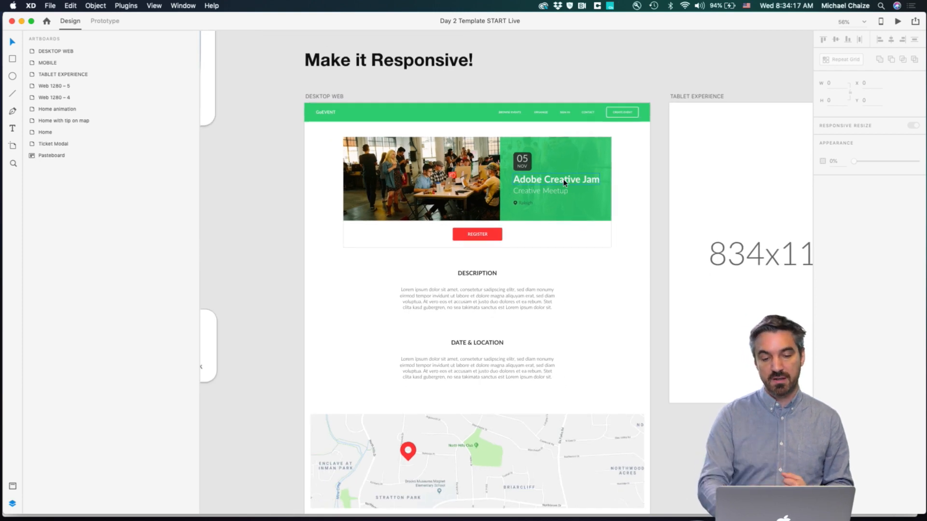
# Step: Examine the TABLET EXPERIENCE and MOBILE artboards beside the desktop page, including their target dimensions
pyautogui.hscroll(4, 564, 183)
pyautogui.click(585, 215)
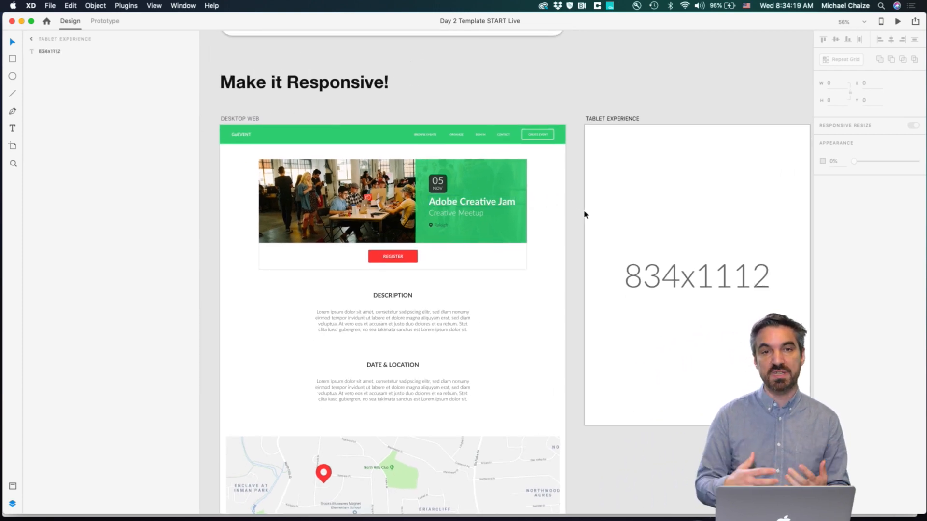
pyautogui.hscroll(10, 585, 214)
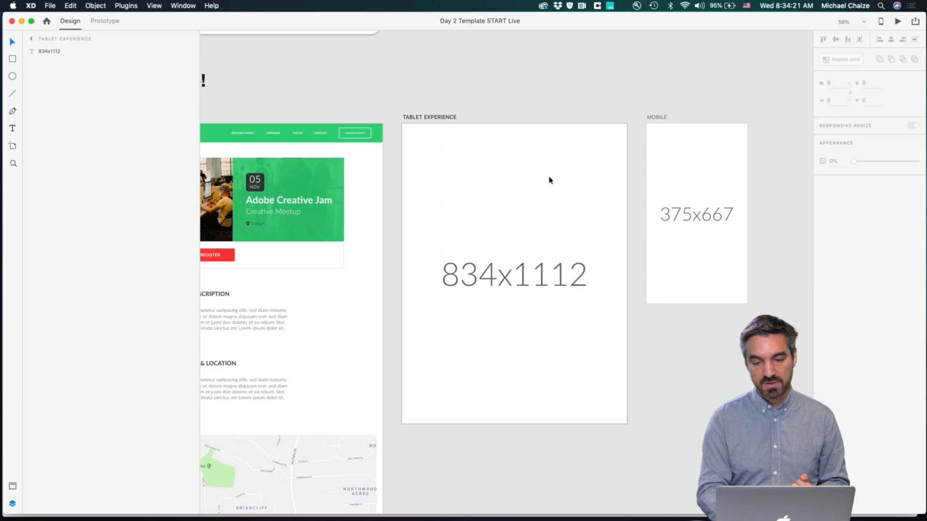
pyautogui.scroll(-3, 370, 249)
pyautogui.hscroll(-4, 372, 249)
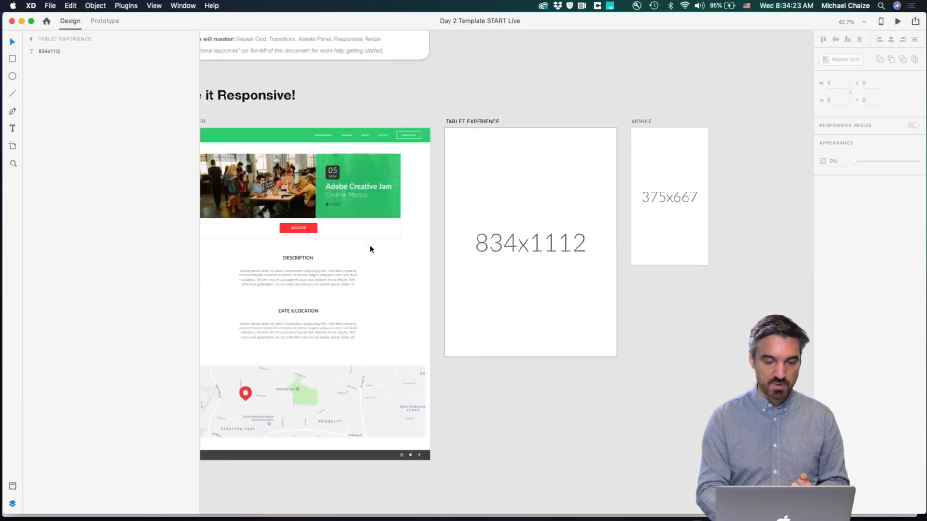
pyautogui.hscroll(-3, 323, 270)
pyautogui.scroll(-3, 323, 270)
pyautogui.hscroll(-1, 323, 270)
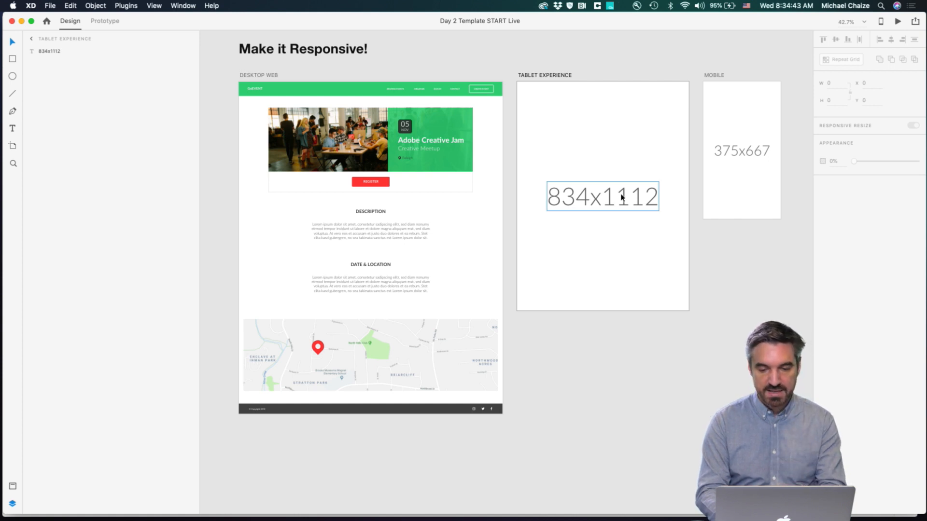
pyautogui.scroll(5, 622, 197)
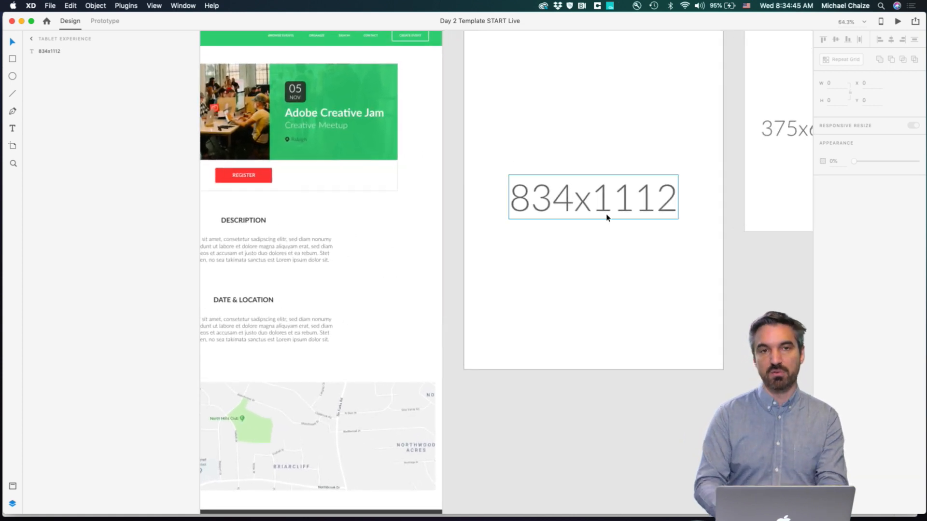
pyautogui.hscroll(3, 607, 218)
pyautogui.scroll(2, 608, 218)
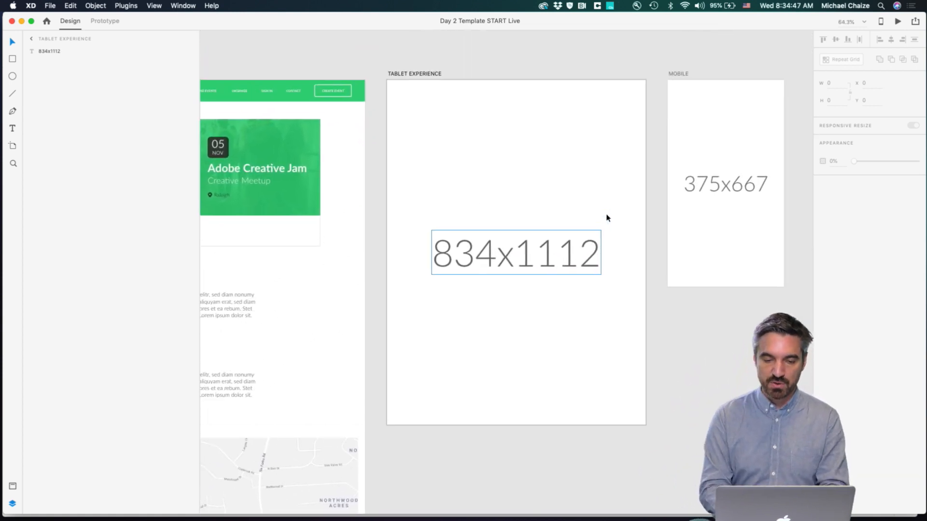
# Step: Look up the iPad Pro 10.5in preset among the Artboard tool's device sizes, and return to the Select tool
pyautogui.click(335, 44)
pyautogui.click(14, 150)
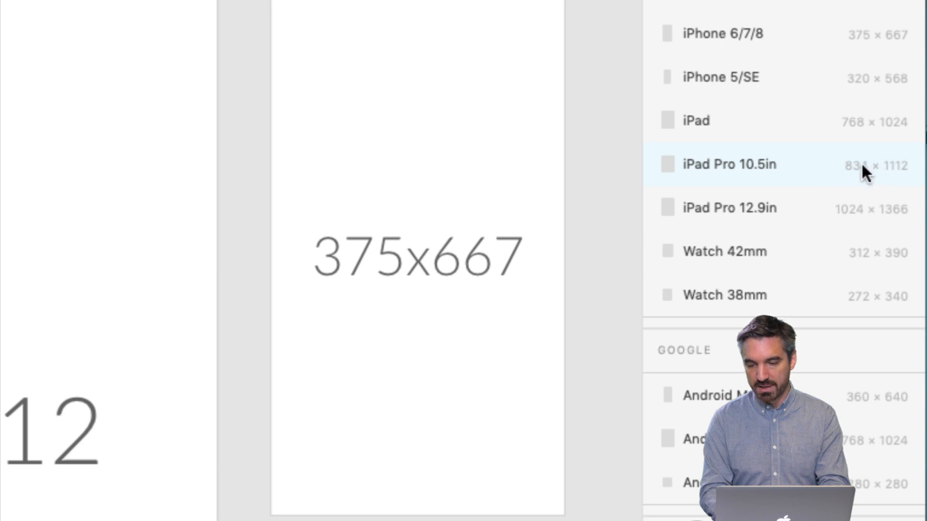
pyautogui.click(833, 161)
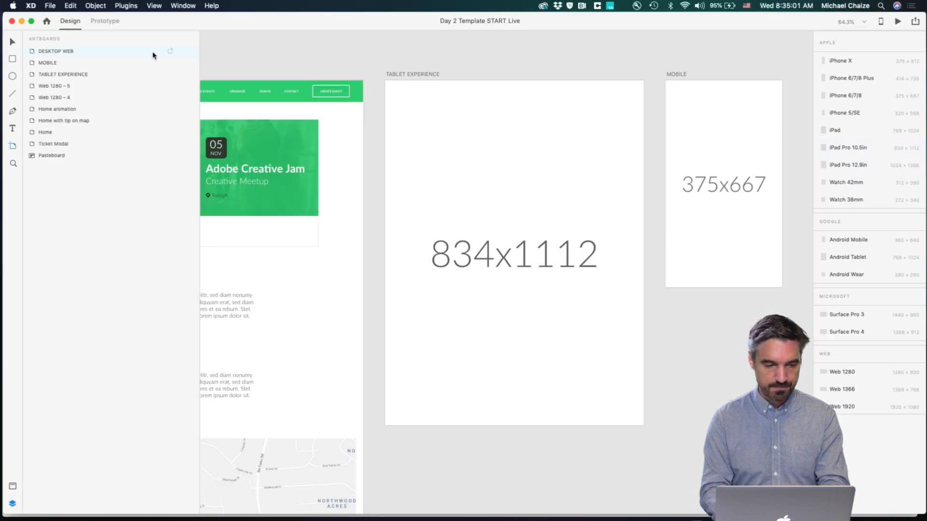
pyautogui.click(12, 44)
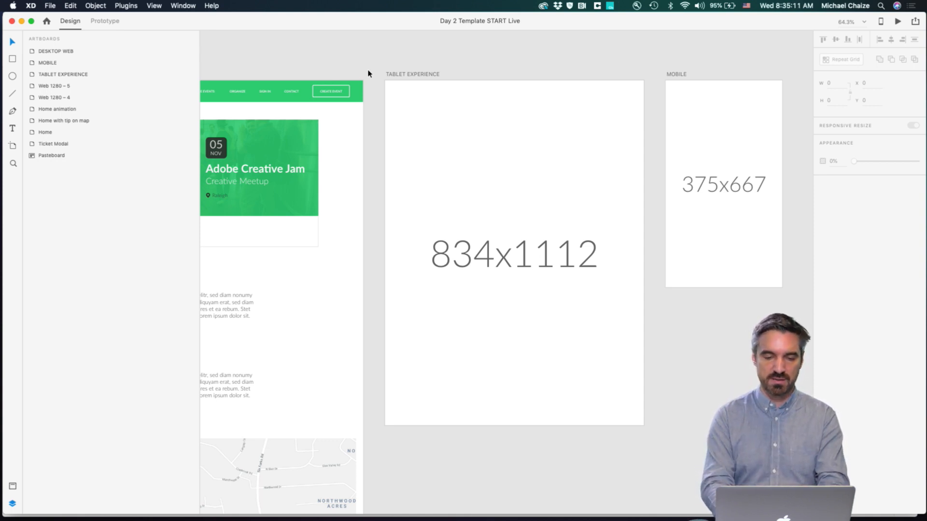
# Step: Select the DESKTOP WEB artboard and check its size and Responsive Resize settings
pyautogui.scroll(-3, 385, 73)
pyautogui.hscroll(-4, 385, 72)
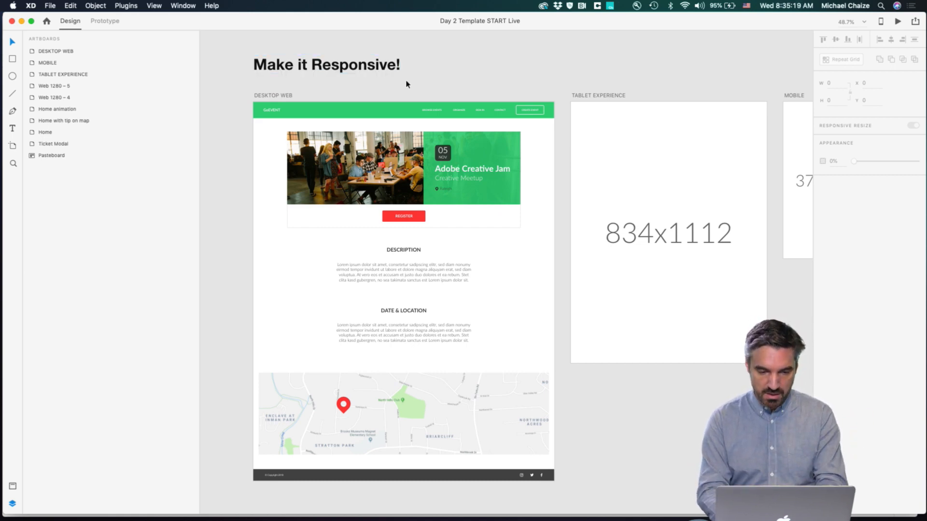
pyautogui.click(282, 97)
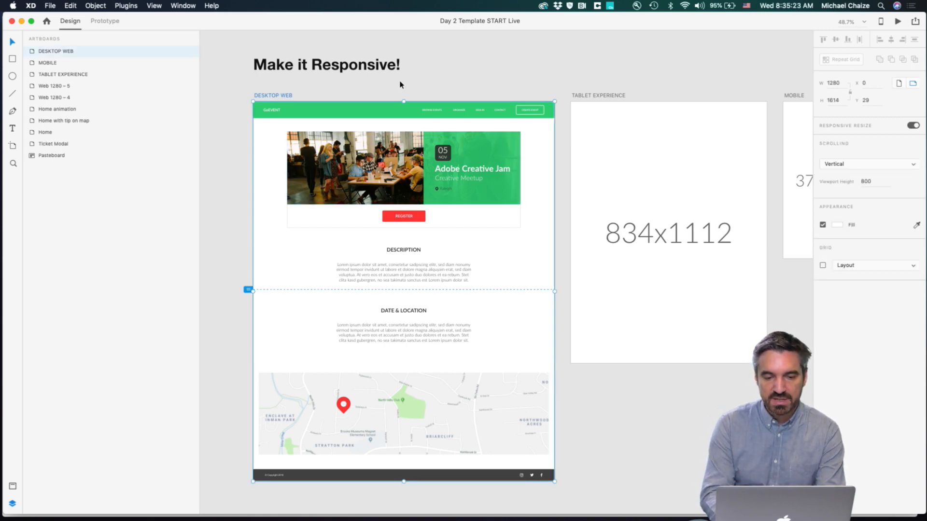
pyautogui.click(401, 85)
pyautogui.click(284, 98)
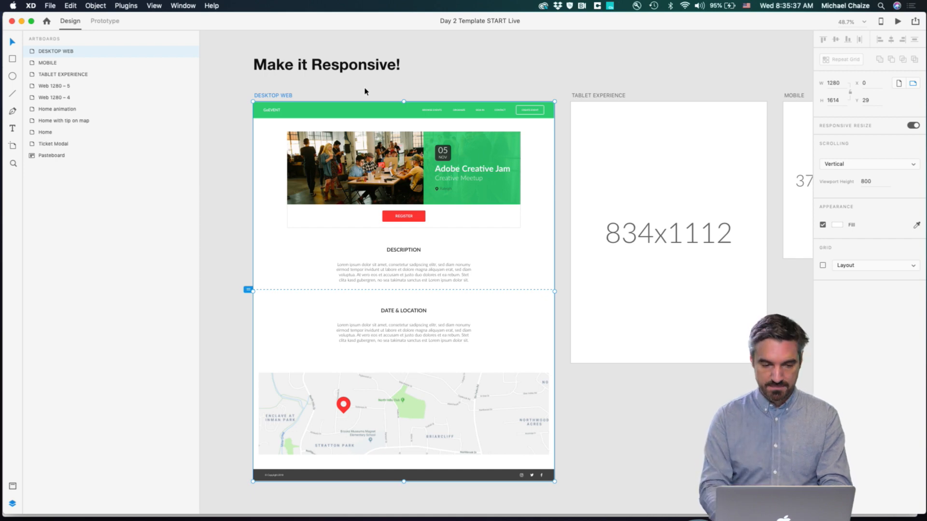
# Step: Add a new artboard with the Web 1366 preset beside the MOBILE artboard
pyautogui.hscroll(15, 325, 91)
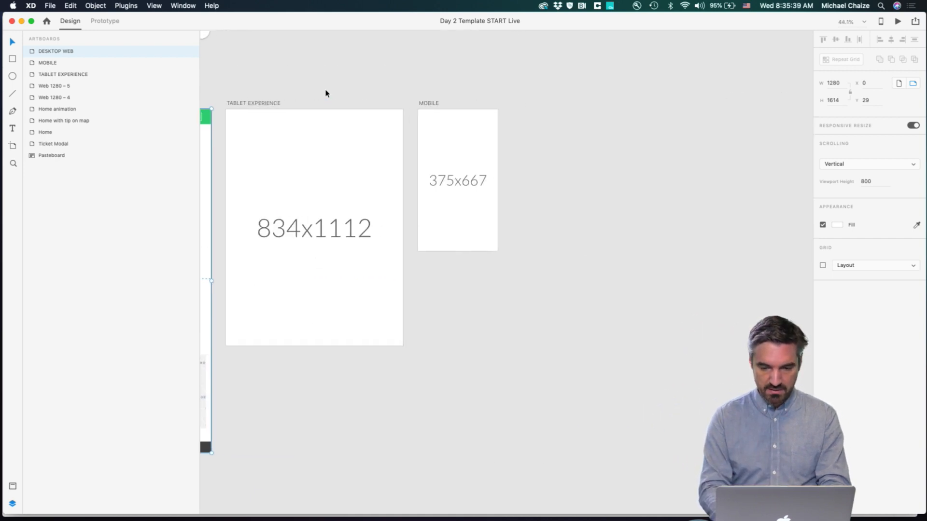
pyautogui.click(359, 118)
pyautogui.click(13, 146)
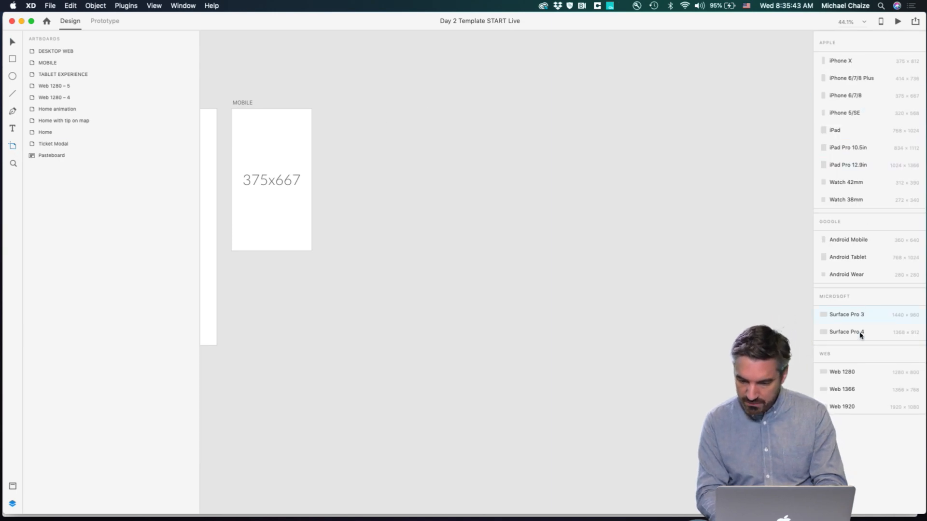
pyautogui.click(863, 397)
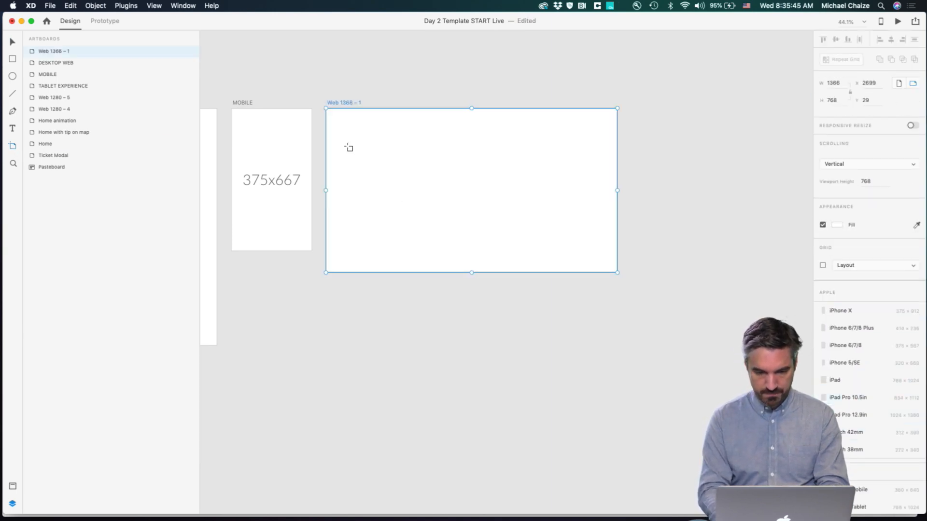
pyautogui.click(13, 41)
# Step: Draw a full-width header rectangle, about 1366 by 82, along the upper edge of the Web 1366 artboard
pyautogui.click(13, 59)
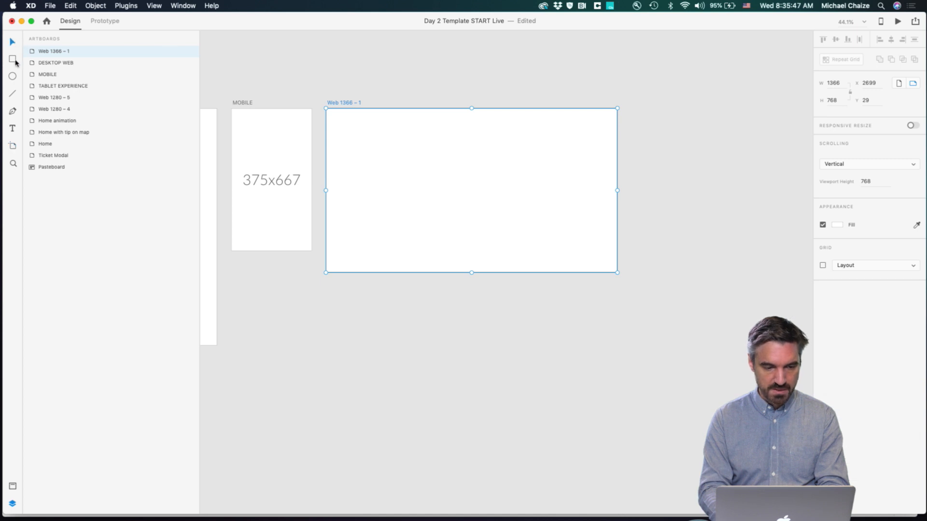
pyautogui.scroll(5, 374, 123)
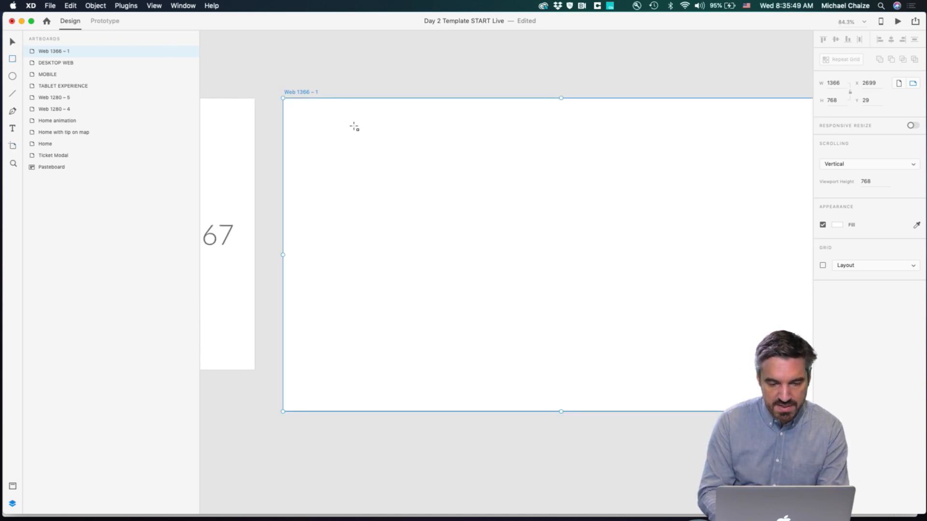
pyautogui.scroll(-2, 354, 126)
pyautogui.hscroll(2, 309, 116)
pyautogui.moveTo(245, 128)
pyautogui.mouseDown()
pyautogui.moveTo(528, 107)
pyautogui.moveTo(714, 114)
pyautogui.moveTo(738, 99)
pyautogui.mouseUp()
# Step: Set the header rectangle's fill to the custom green #5FB766
pyautogui.click(837, 240)
pyautogui.click(757, 214)
pyautogui.click(806, 240)
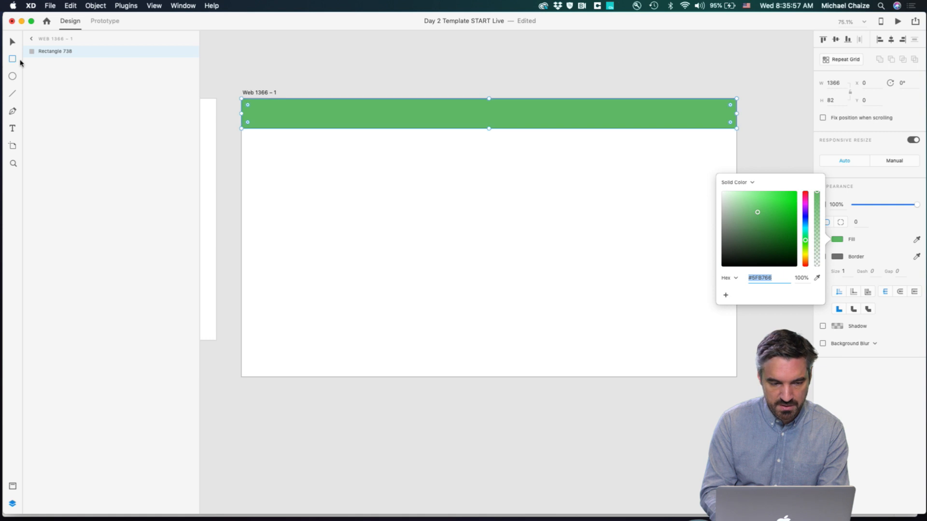
# Step: Apply the saved asset color #27AE60 to the header rectangle and remove its border
pyautogui.click(14, 486)
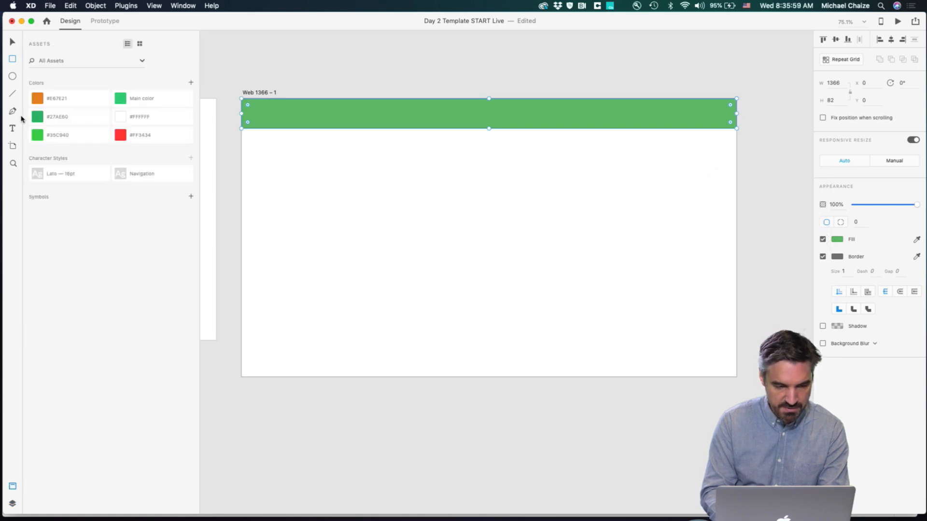
pyautogui.click(70, 123)
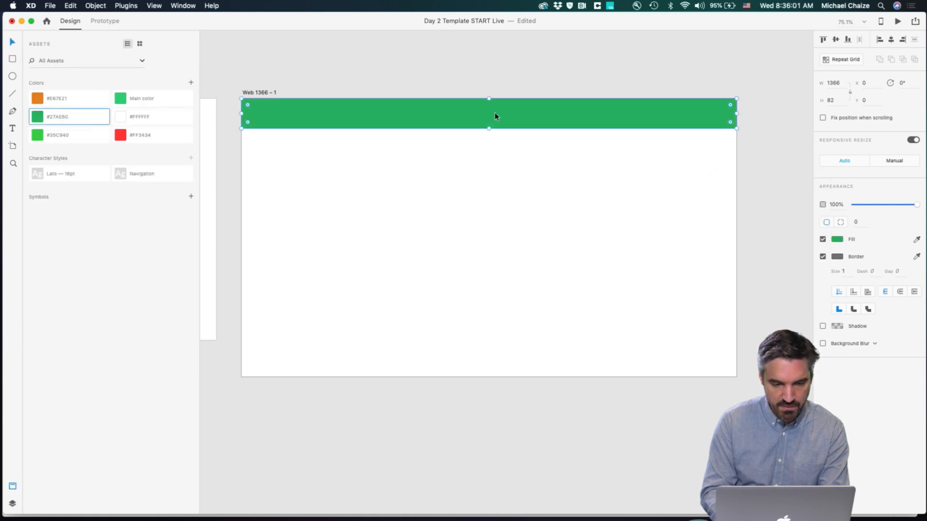
pyautogui.click(823, 257)
pyautogui.click(401, 190)
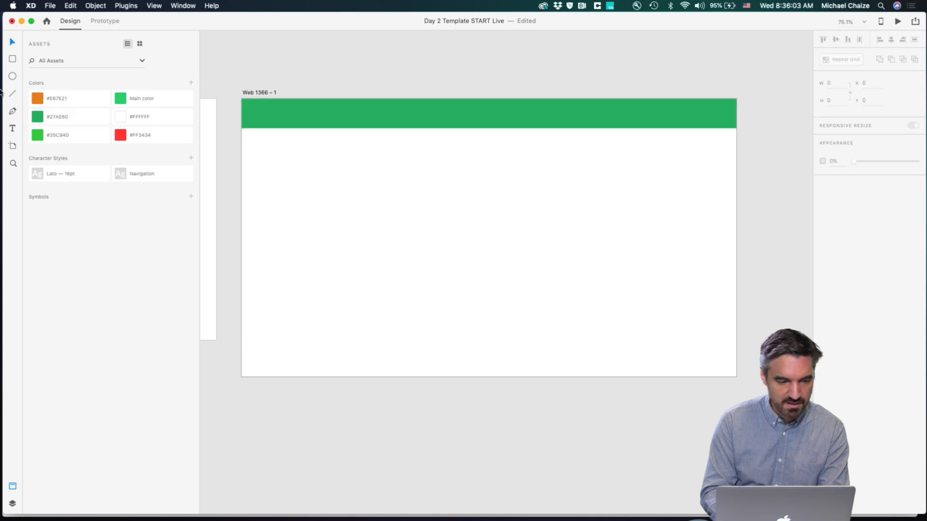
# Step: Draw a white logo circle, about 56 by 56, near the left end of the green header
pyautogui.moveTo(261, 114)
pyautogui.mouseDown()
pyautogui.moveTo(271, 123)
pyautogui.moveTo(261, 110)
pyautogui.mouseUp()
pyautogui.click(13, 43)
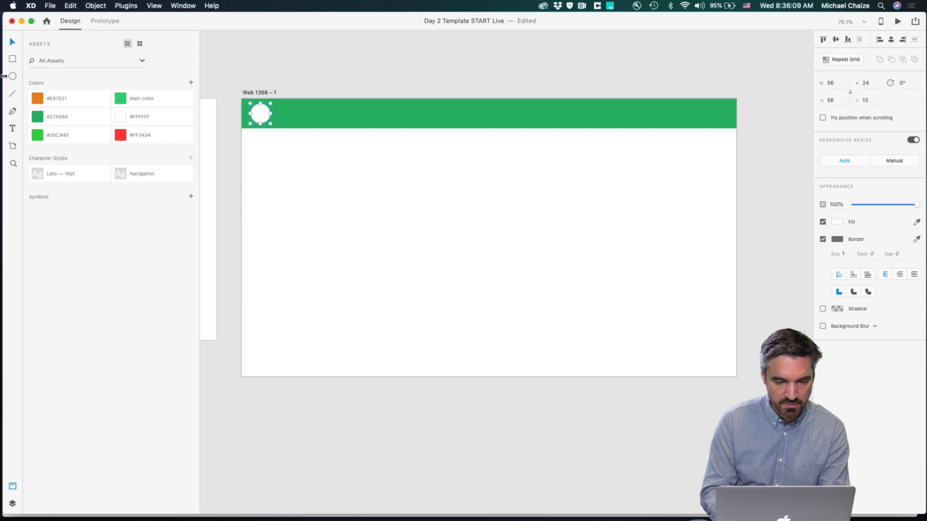
# Step: Draw a white navigation bar, about 195 by 15, in the header's right half and duplicate it into a row of three
pyautogui.moveTo(556, 110)
pyautogui.mouseDown()
pyautogui.moveTo(705, 119)
pyautogui.moveTo(627, 119)
pyautogui.mouseUp()
pyautogui.press('v')
pyautogui.press('super+z')
pyautogui.scroll(6, 627, 117)
pyautogui.moveTo(758, 118); pyautogui.dragTo(500, 120)
pyautogui.moveTo(573, 110); pyautogui.dragTo(379, 109)
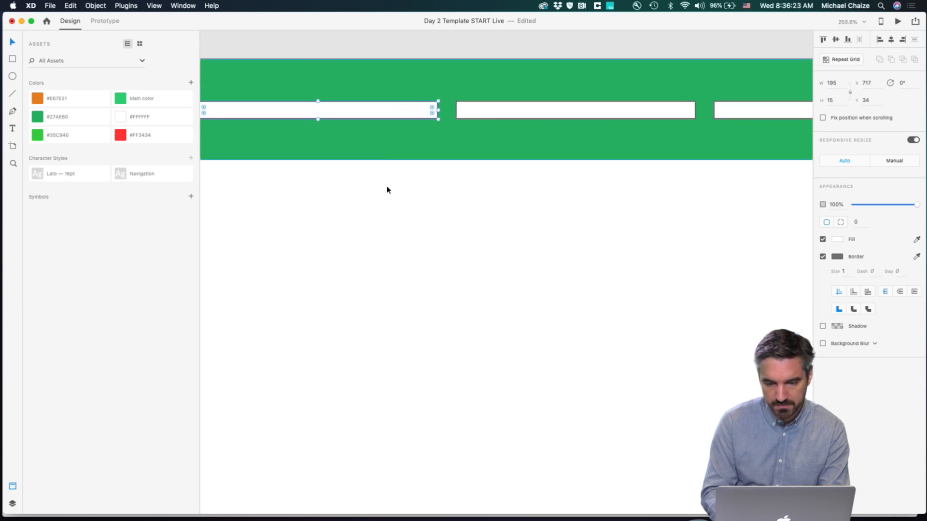
pyautogui.scroll(-6, 386, 208)
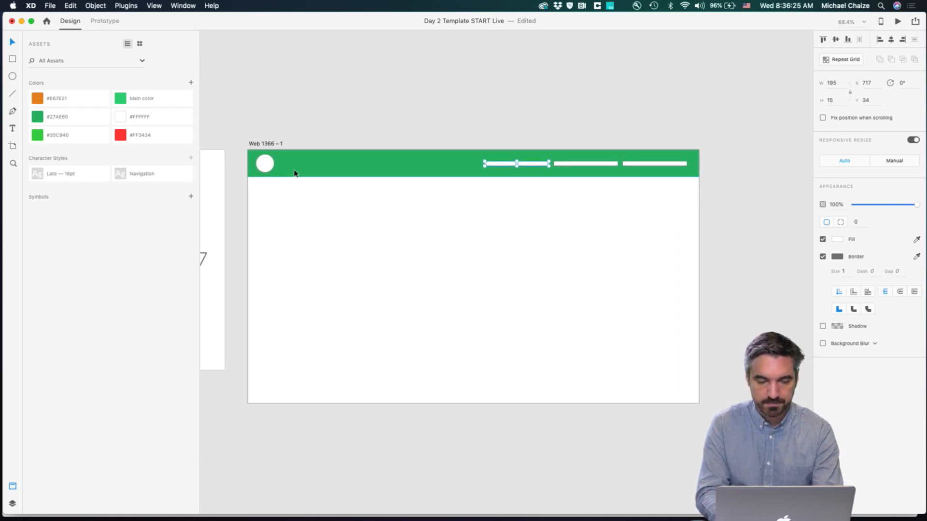
# Step: Switch Responsive Resize to Manual for the white circle and the green header rectangle to show their constraints
pyautogui.click(331, 168)
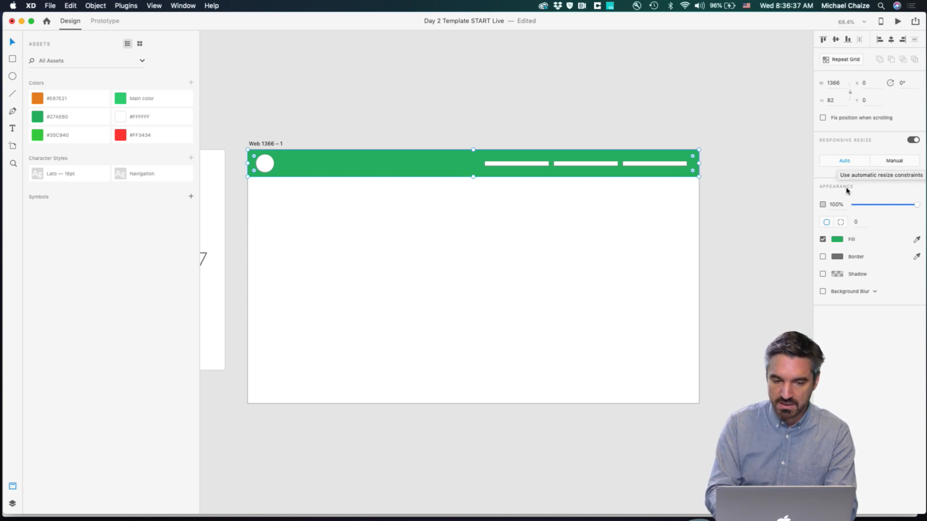
pyautogui.click(264, 164)
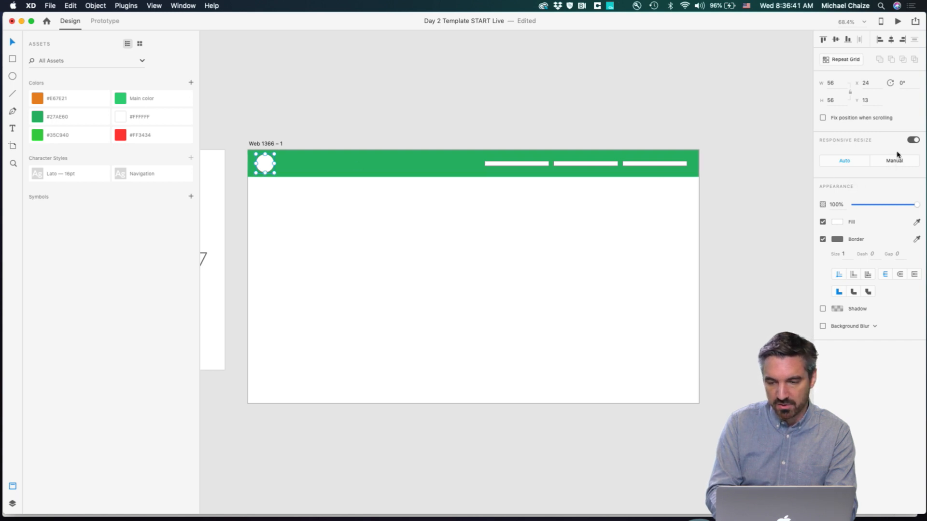
pyautogui.click(894, 162)
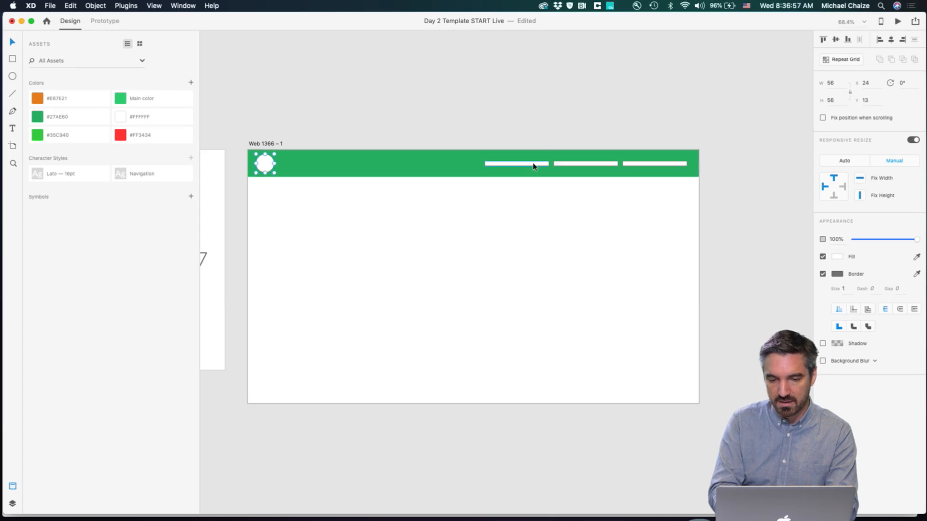
pyautogui.click(565, 175)
pyautogui.click(894, 162)
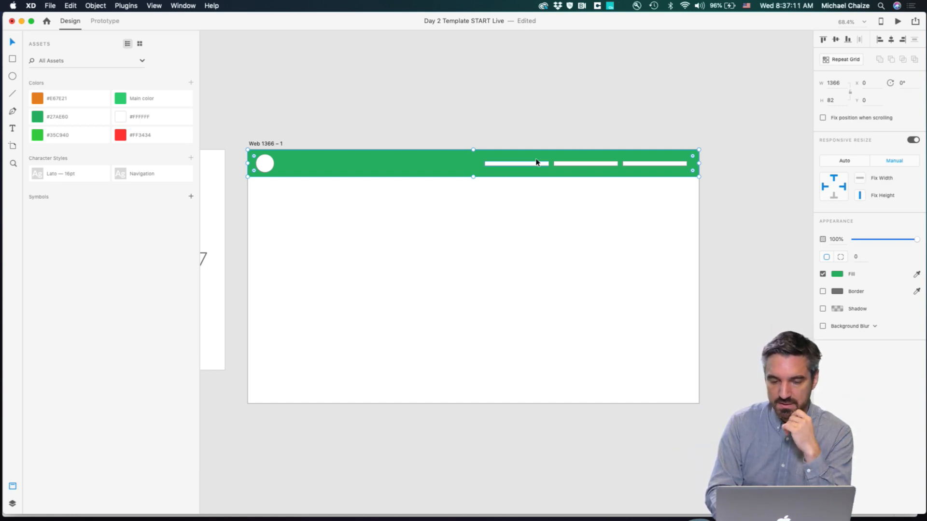
# Step: Switch Responsive Resize to Manual for each of the three white navigation bars to show their constraints
pyautogui.click(654, 168)
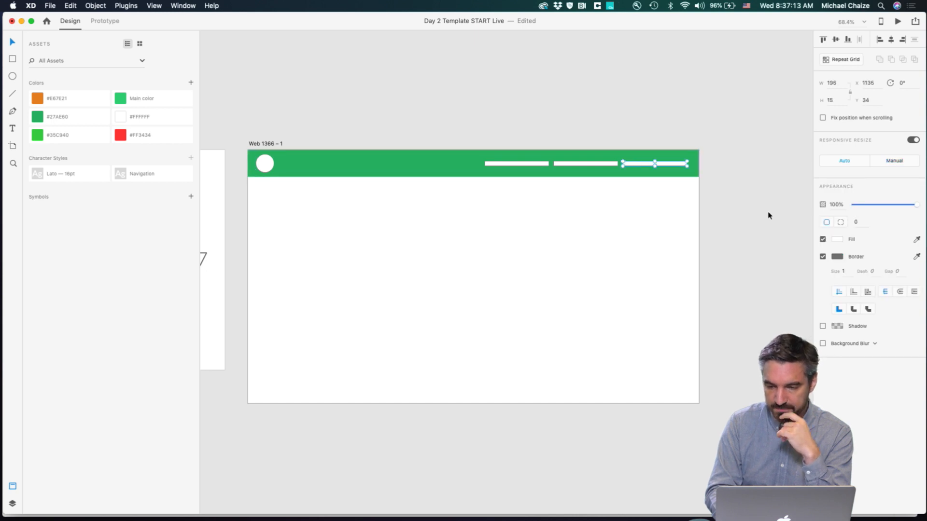
pyautogui.click(905, 165)
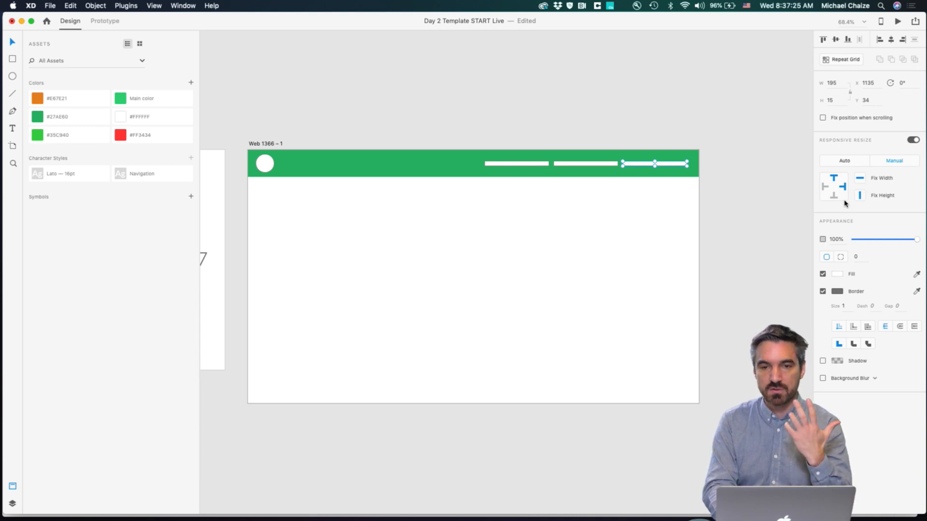
pyautogui.click(604, 163)
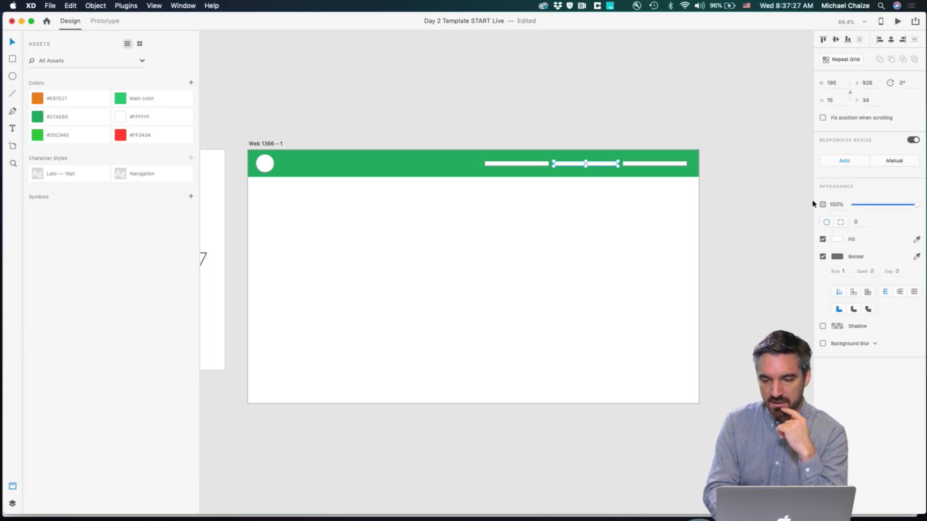
pyautogui.click(907, 159)
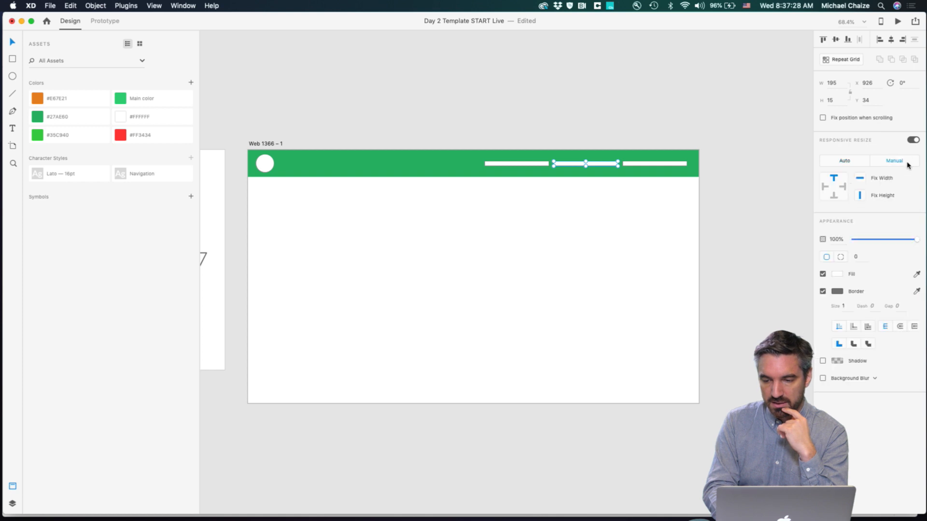
pyautogui.click(833, 177)
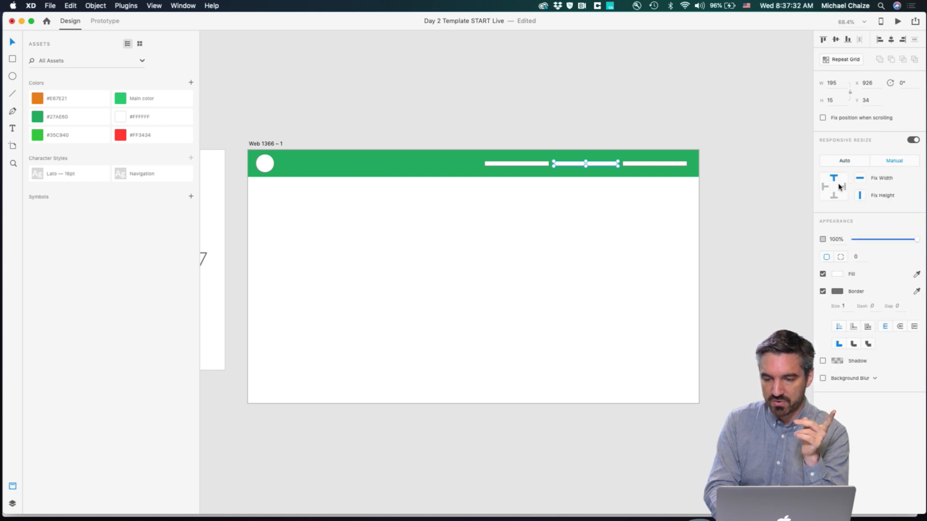
pyautogui.click(525, 165)
pyautogui.click(894, 162)
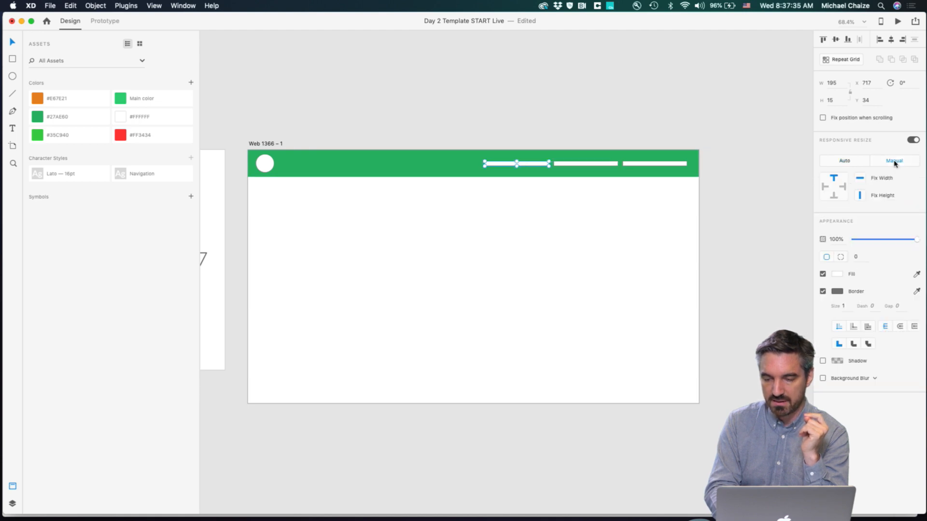
pyautogui.click(443, 116)
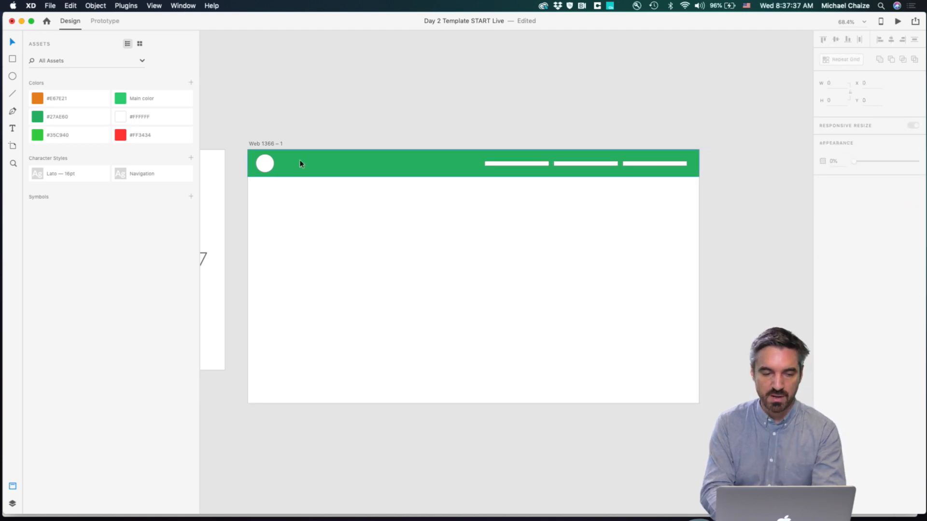
# Step: Turn on Responsive Resize for the Web 1366 – 1 artboard and narrow the artboard to 1240
pyautogui.click(276, 144)
pyautogui.moveTo(697, 277); pyautogui.dragTo(742, 305)
pyautogui.press('super+z')
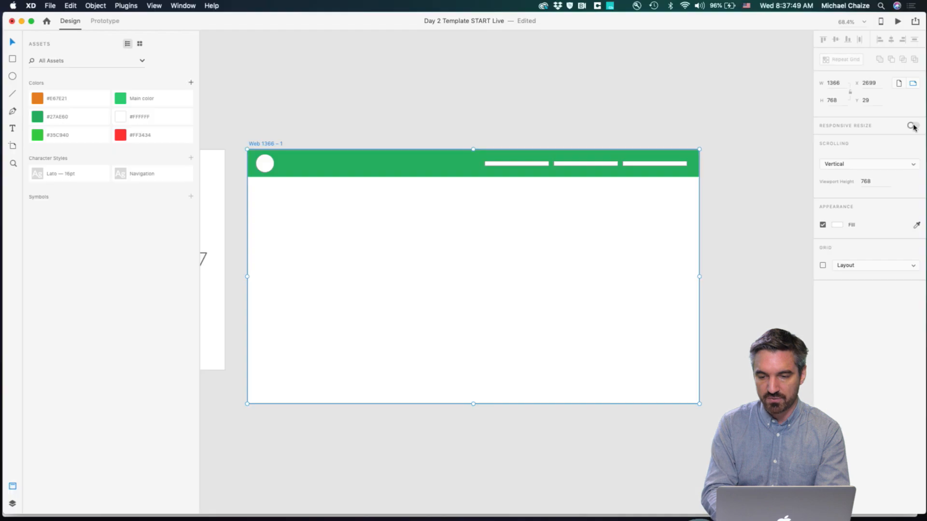
pyautogui.moveTo(698, 276); pyautogui.dragTo(656, 276)
pyautogui.click(312, 105)
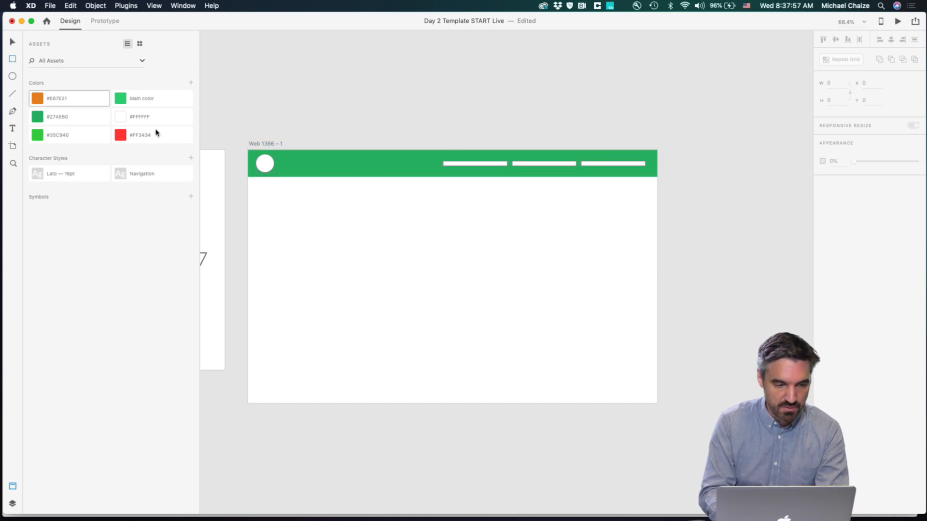
# Step: Draw a rectangle about 396 by 322 below the green header and duplicate it into a row of three cards
pyautogui.moveTo(266, 198); pyautogui.dragTo(396, 303)
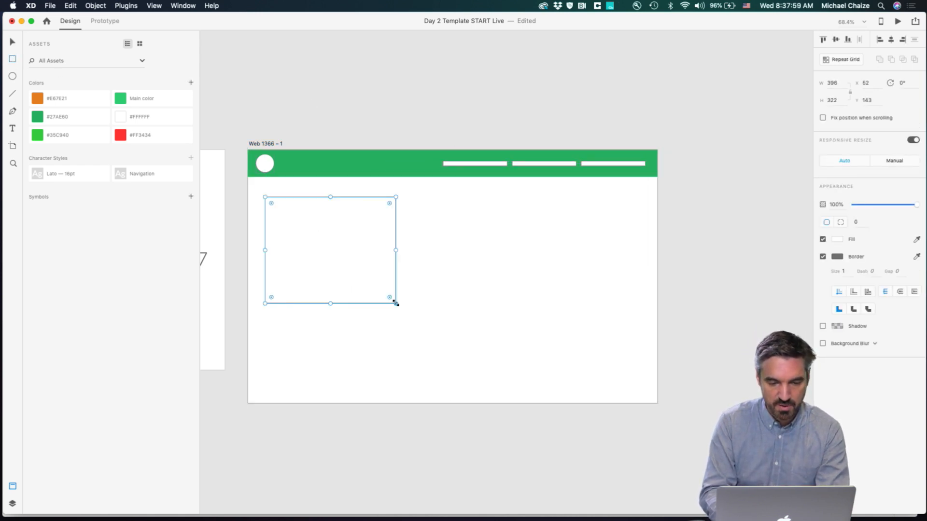
pyautogui.moveTo(323, 260); pyautogui.dragTo(607, 259)
# Step: Scale the three cards down together, to about 363 by 295 each, so the row fits inside the artboard
pyautogui.keyDown('shift'); pyautogui.click(478, 262); pyautogui.keyUp('shift')
pyautogui.keyDown('shift'); pyautogui.click(325, 271); pyautogui.keyUp('shift')
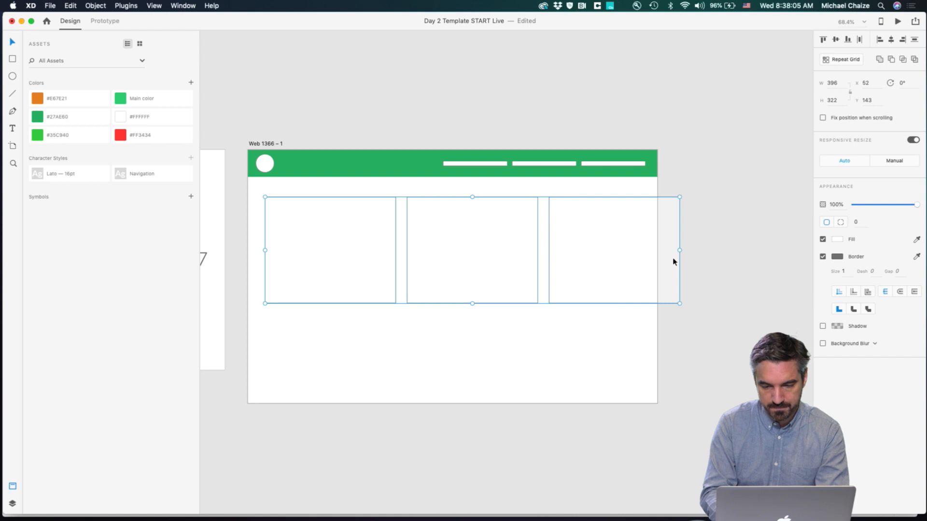
pyautogui.moveTo(678, 250); pyautogui.dragTo(635, 248)
pyautogui.press('super+z')
pyautogui.moveTo(680, 303); pyautogui.dragTo(656, 294)
pyautogui.click(699, 288)
# Step: Switch Responsive Resize to Manual for each of the three cards to show their constraints
pyautogui.click(324, 247)
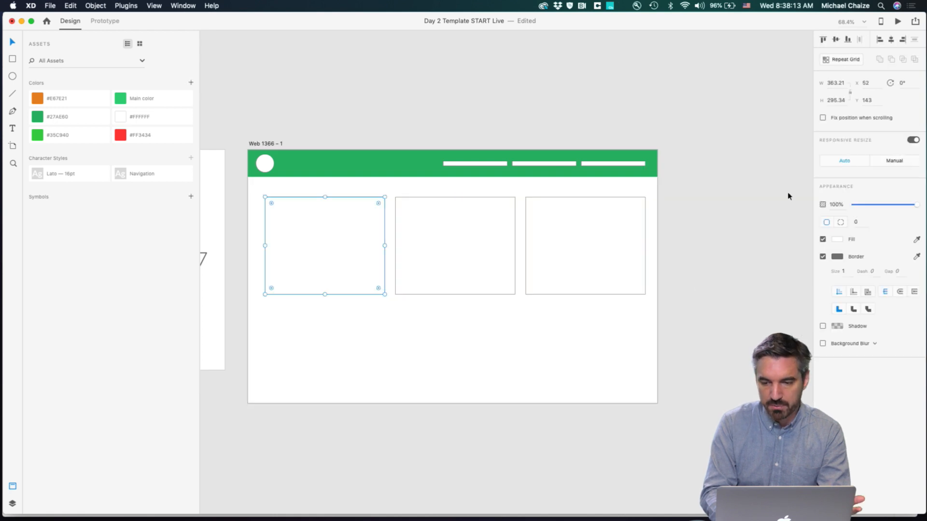
pyautogui.click(894, 161)
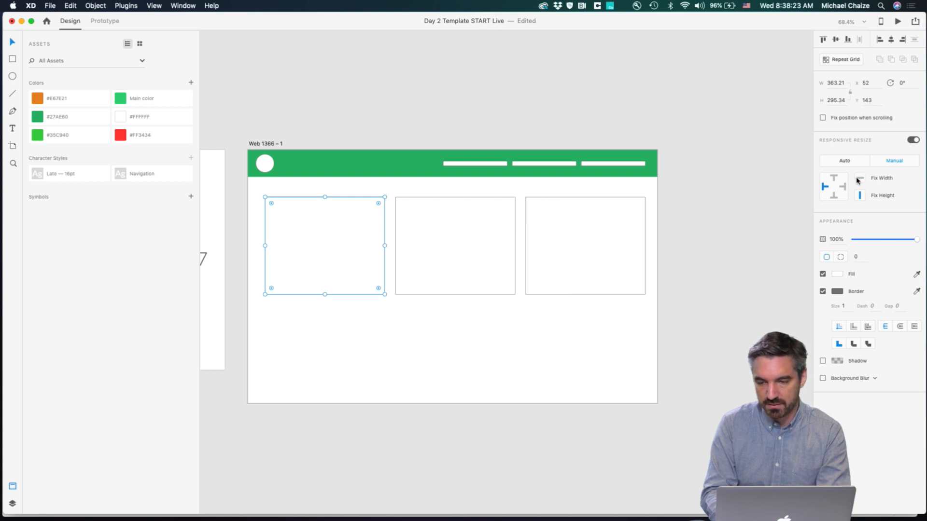
pyautogui.click(456, 248)
pyautogui.click(891, 161)
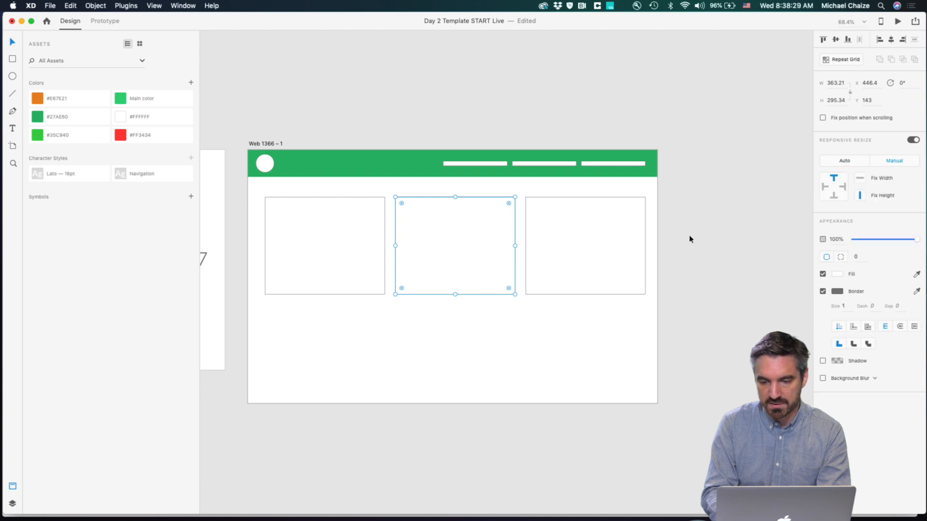
pyautogui.click(615, 255)
pyautogui.click(887, 164)
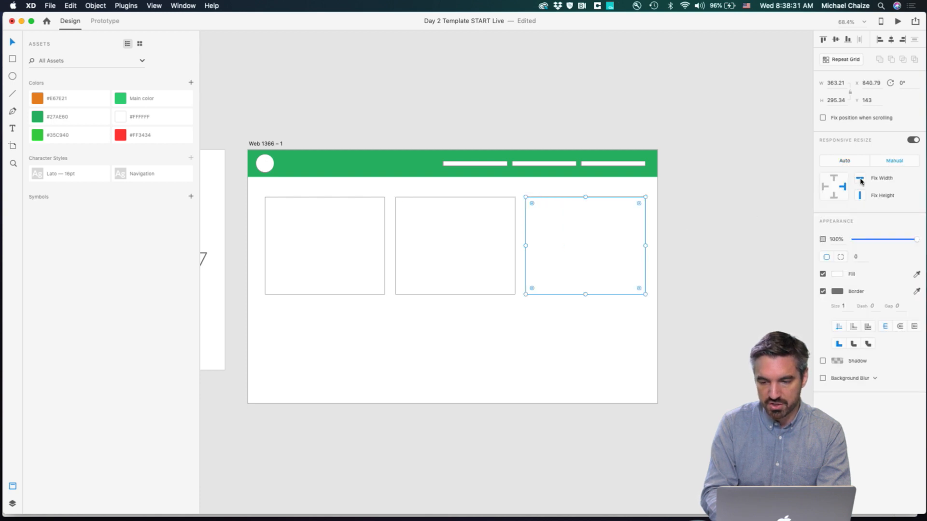
# Step: Try widening the artboard to 1303 with Responsive Resize on, and undo the resize
pyautogui.click(266, 144)
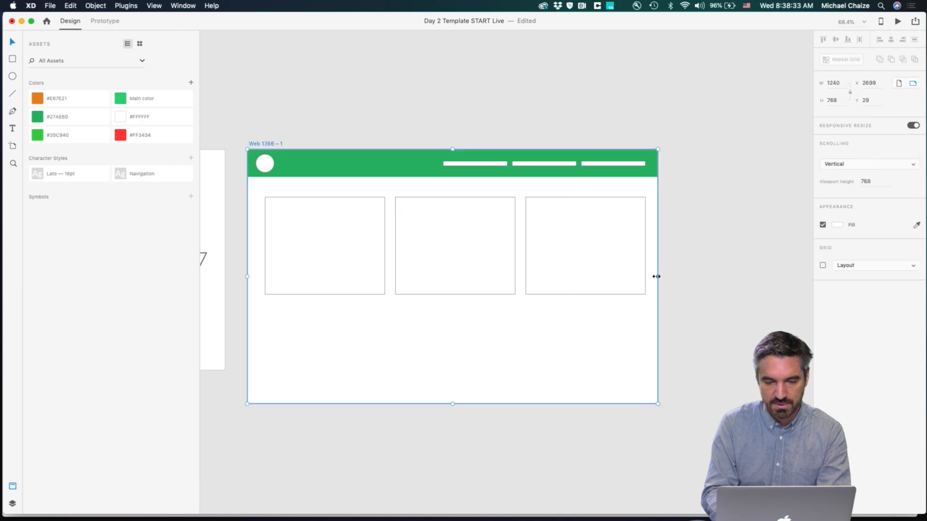
pyautogui.moveTo(658, 277); pyautogui.dragTo(677, 318)
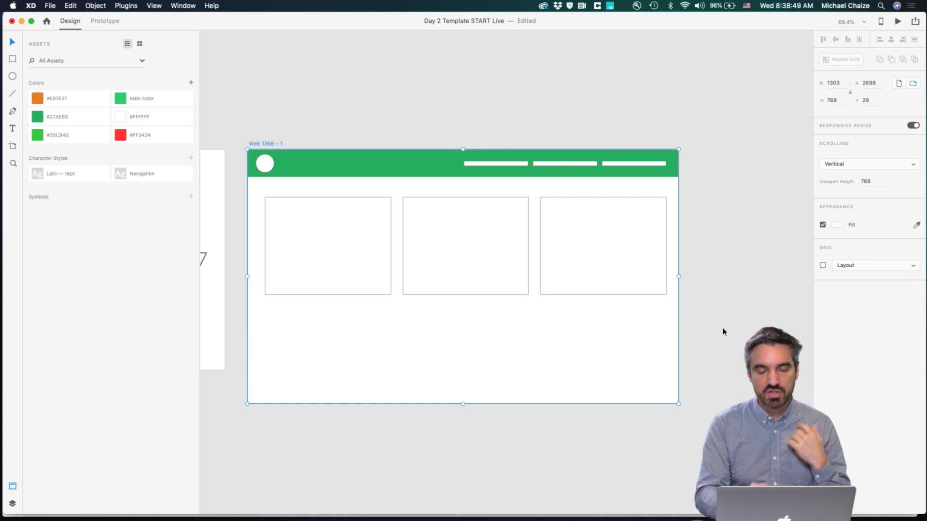
pyautogui.press('super+z')
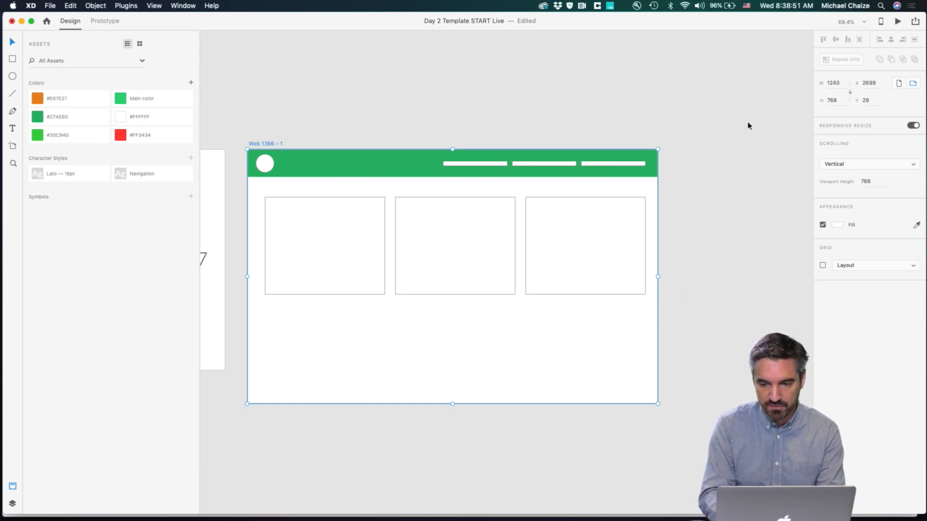
# Step: Narrow the artboard with Responsive Resize off until it cuts through the third card, and move the three navigation bars back inside the header
pyautogui.moveTo(657, 277); pyautogui.dragTo(555, 284)
pyautogui.click(586, 165)
pyautogui.moveTo(588, 164); pyautogui.dragTo(499, 167)
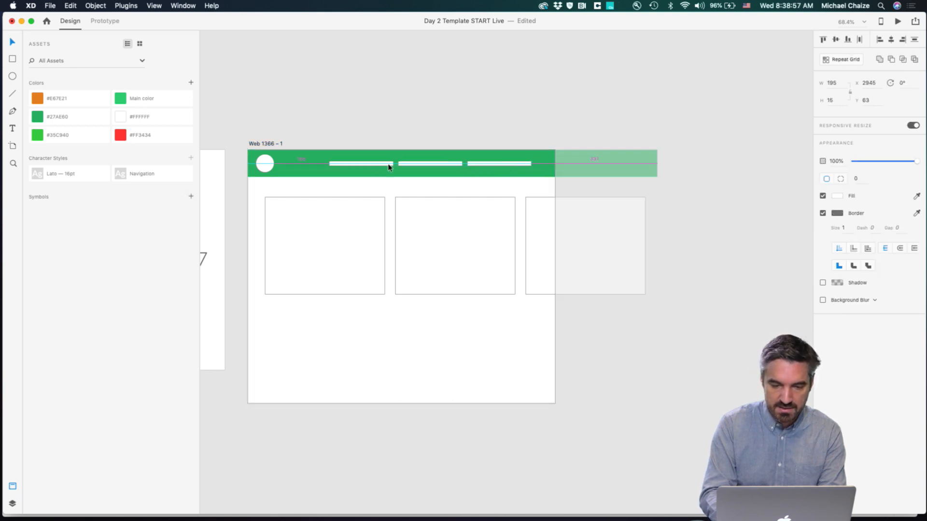
# Step: Select all three cards and squeeze them horizontally so the row fits the narrowed artboard
pyautogui.click(526, 253)
pyautogui.keyDown('shift'); pyautogui.click(437, 242); pyautogui.keyUp('shift')
pyautogui.keyDown('shift'); pyautogui.click(346, 238); pyautogui.keyUp('shift')
pyautogui.moveTo(645, 246); pyautogui.dragTo(534, 246)
pyautogui.click(594, 263)
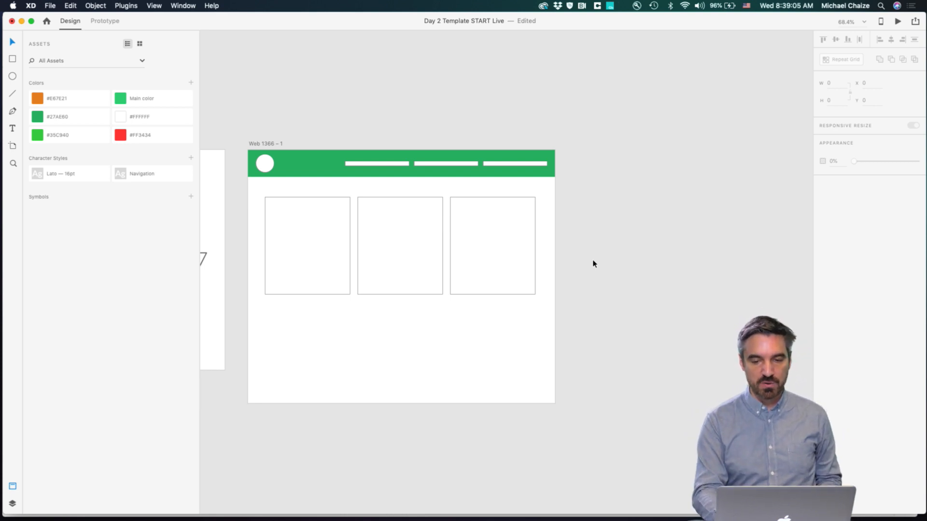
# Step: Delete the Web 1366 – 1 demo artboard
pyautogui.click(278, 143)
pyautogui.press('Delete')
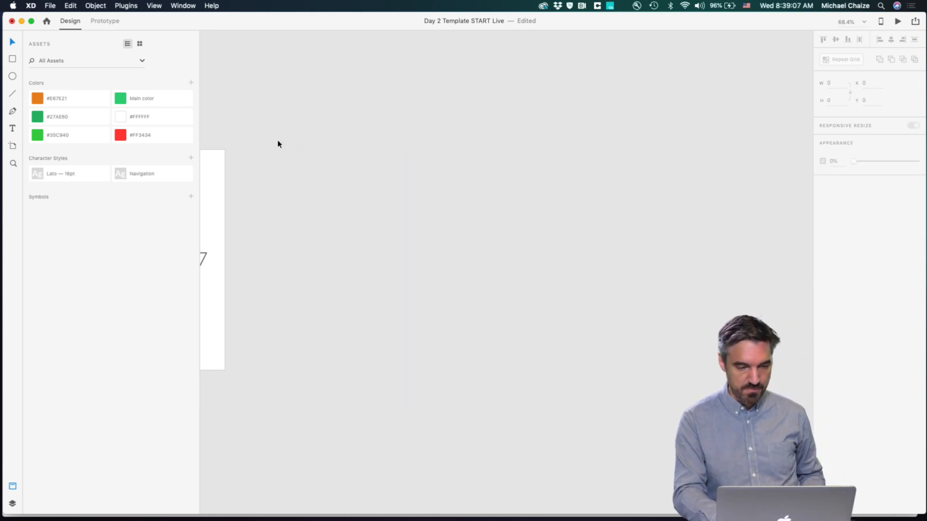
# Step: Duplicate the DESKTOP WEB artboard with the event page
pyautogui.hscroll(-3, 327, 207)
pyautogui.scroll(-5, 327, 207)
pyautogui.hscroll(-5, 326, 208)
pyautogui.scroll(3, 251, 242)
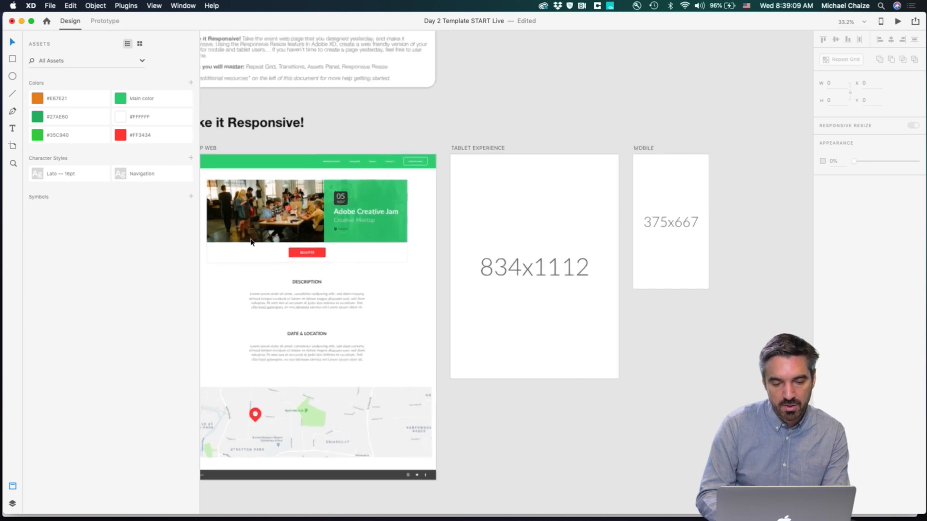
pyautogui.scroll(3, 250, 242)
pyautogui.scroll(-3, 251, 242)
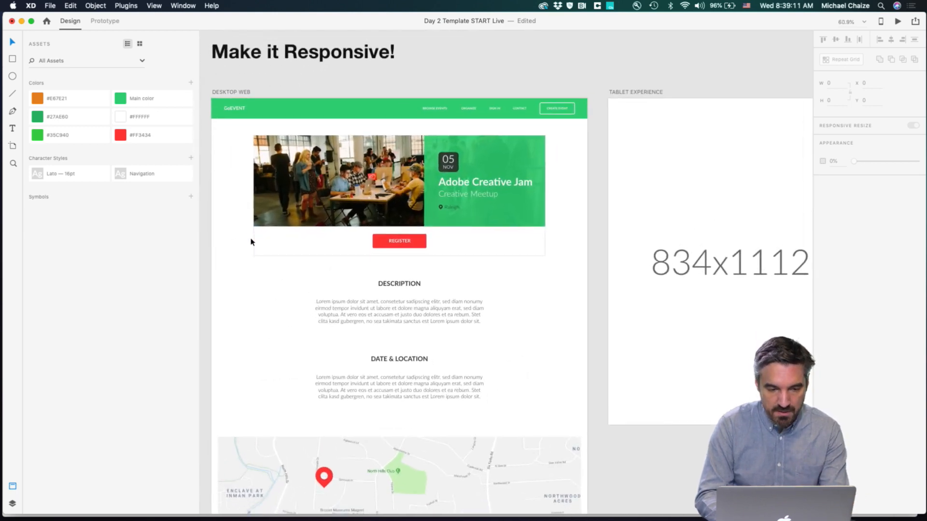
pyautogui.click(248, 125)
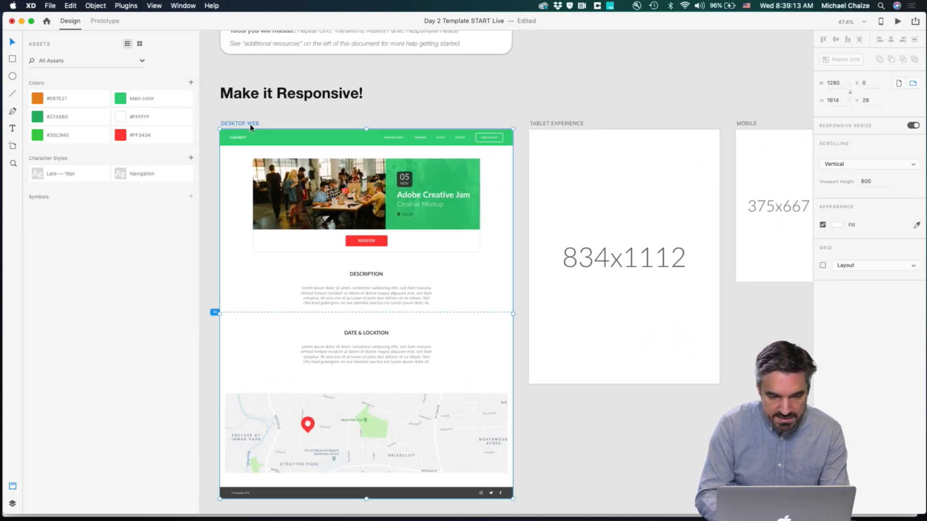
pyautogui.press('super+d')
# Step: On the copied artboard, group the parts of the 05 NOV date badge and group the REGISTER button with its label
pyautogui.scroll(5, 626, 152)
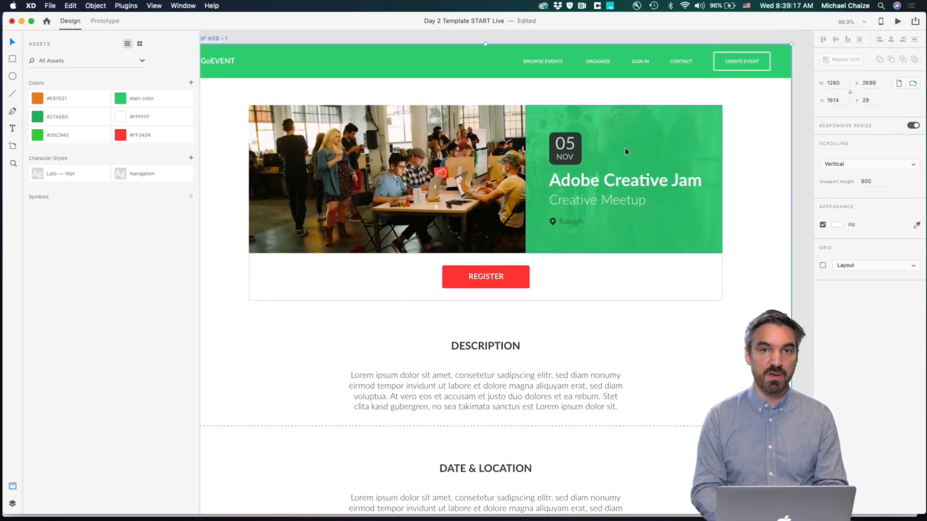
pyautogui.scroll(5, 627, 144)
pyautogui.click(518, 167)
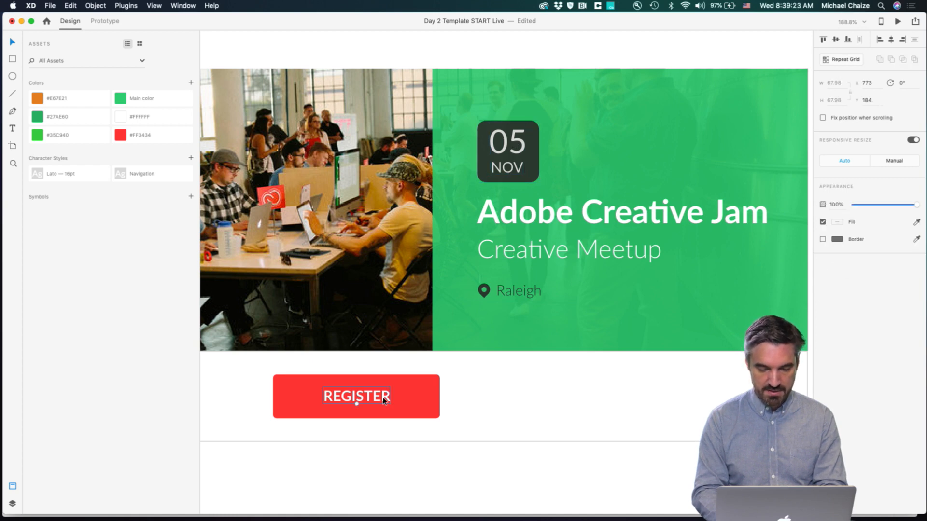
pyautogui.click(423, 401)
pyautogui.press('super+g')
# Step: Group the header's navigation links with the CREATE EVENT button on the copied artboard
pyautogui.scroll(-5, 422, 402)
pyautogui.scroll(4, 422, 401)
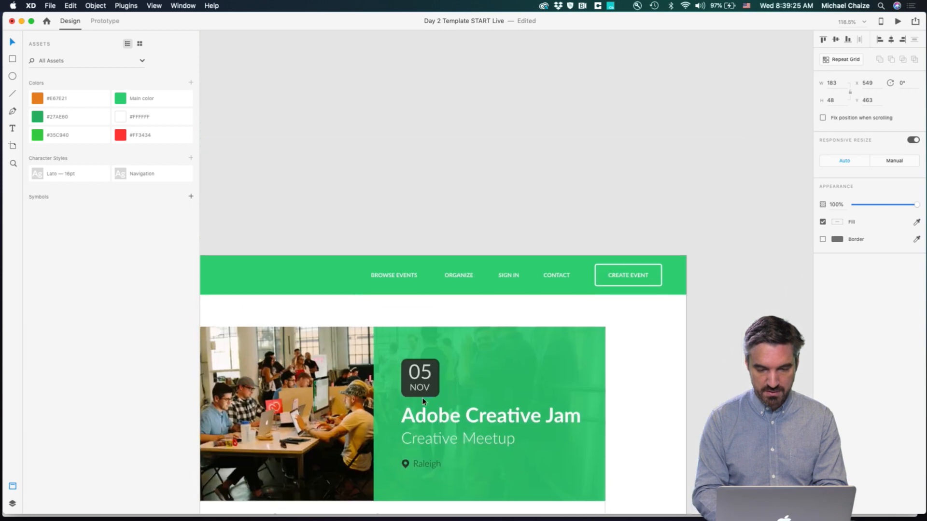
pyautogui.click(406, 278)
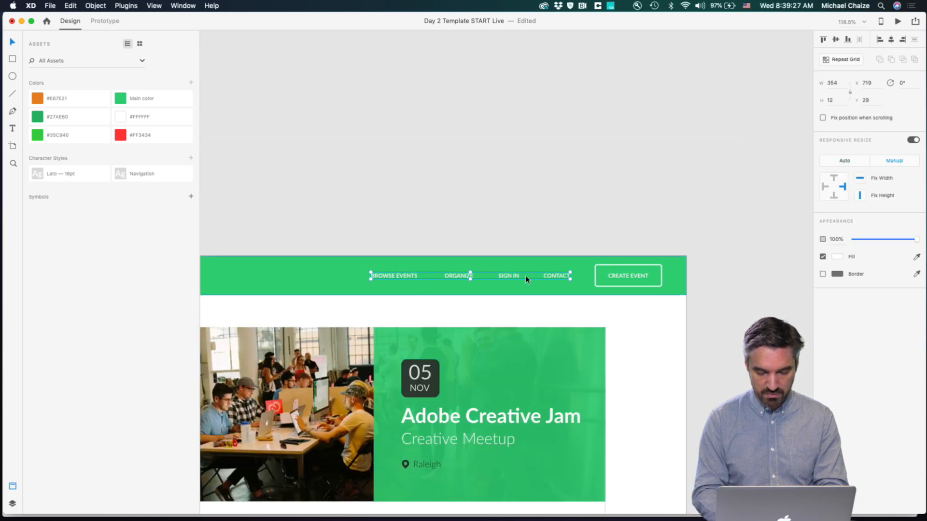
pyautogui.click(600, 273)
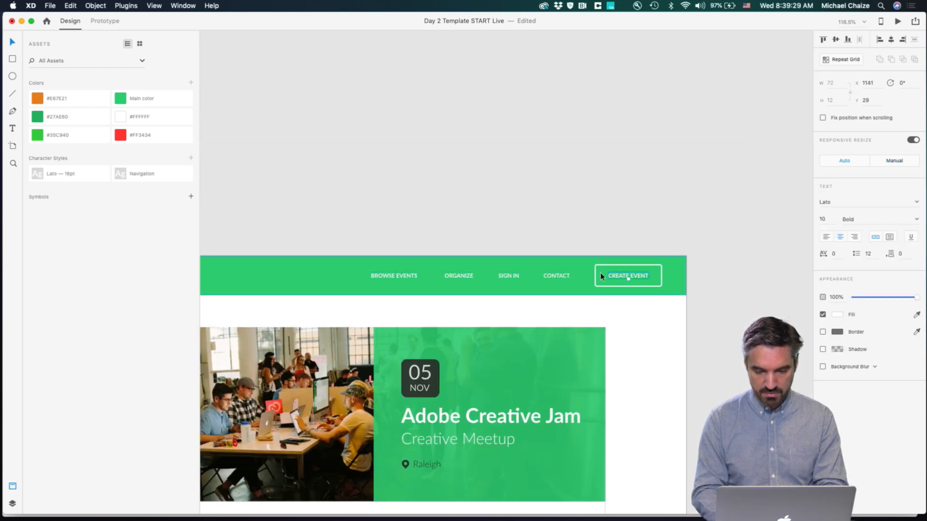
pyautogui.click(594, 228)
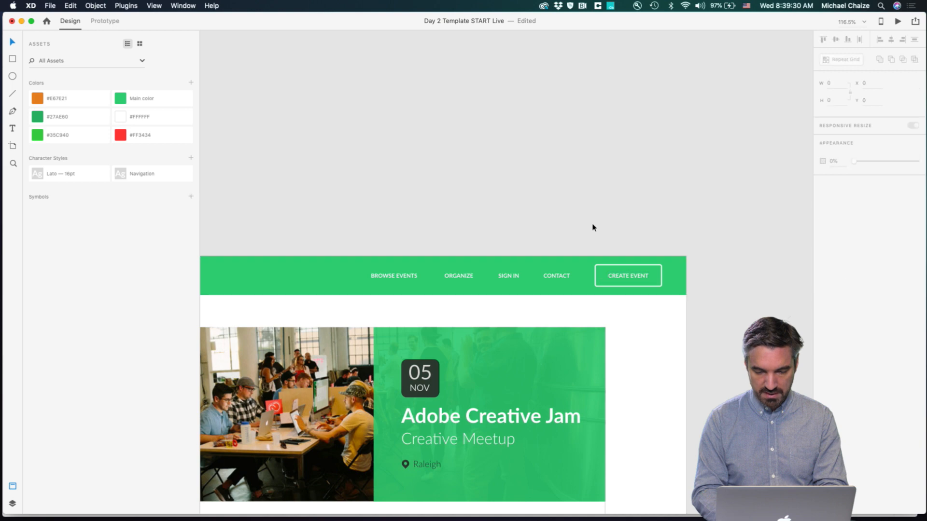
pyautogui.click(623, 271)
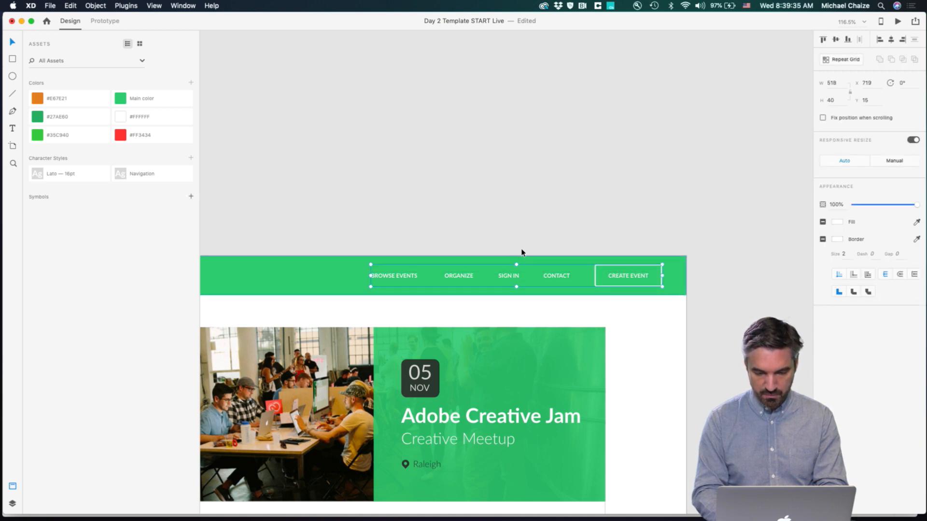
pyautogui.click(457, 227)
# Step: Duplicate the DESKTOP WEB – 1 artboard to get a second working copy
pyautogui.hscroll(1, 439, 229)
pyautogui.scroll(-5, 440, 229)
pyautogui.hscroll(-4, 440, 229)
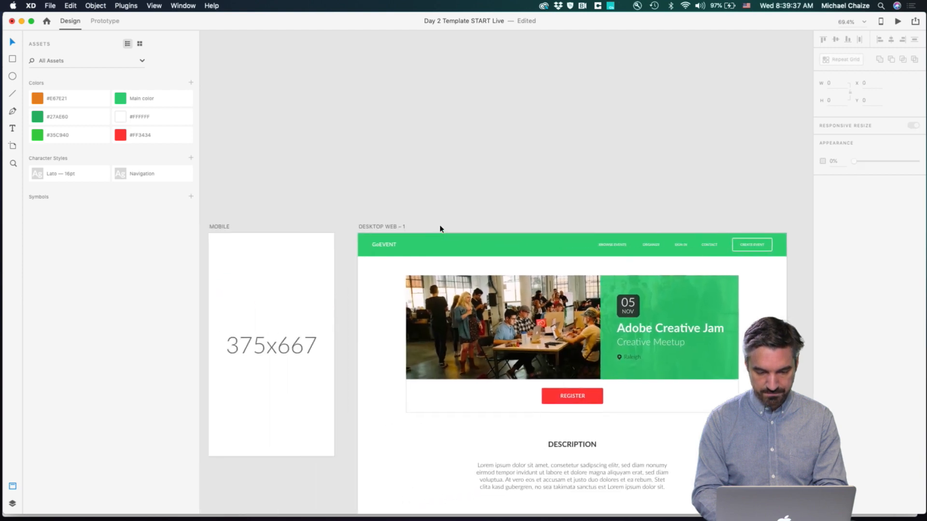
pyautogui.scroll(-2, 440, 229)
pyautogui.hscroll(3, 440, 229)
pyautogui.scroll(-3, 286, 146)
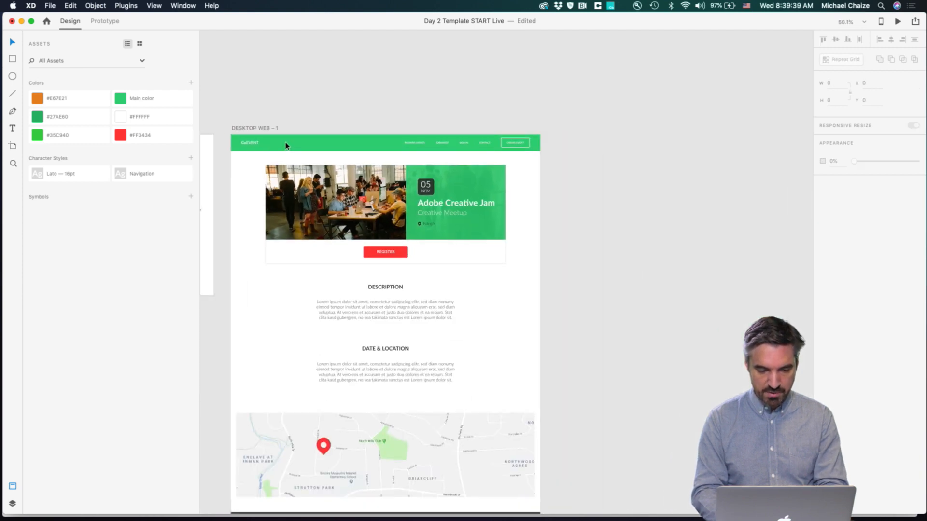
pyautogui.scroll(-3, 285, 146)
pyautogui.hscroll(-3, 286, 145)
pyautogui.click(344, 66)
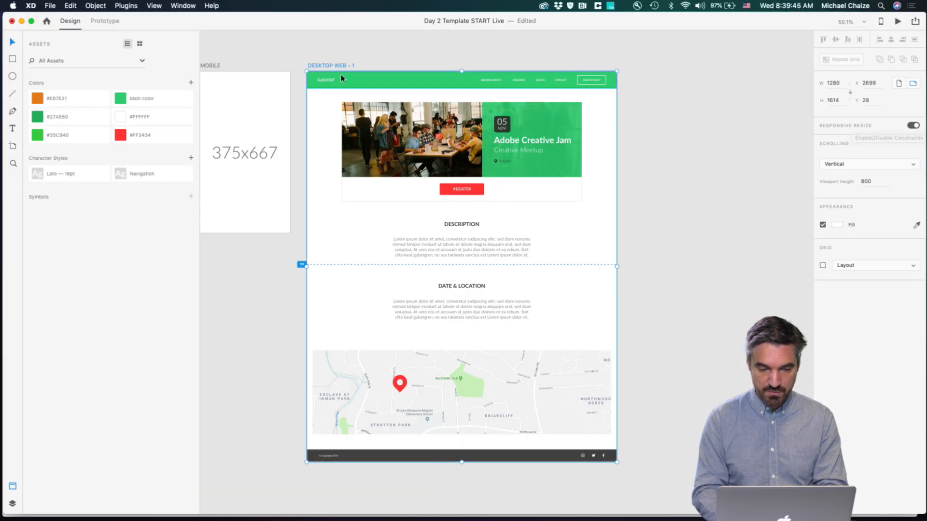
pyautogui.press('super+d')
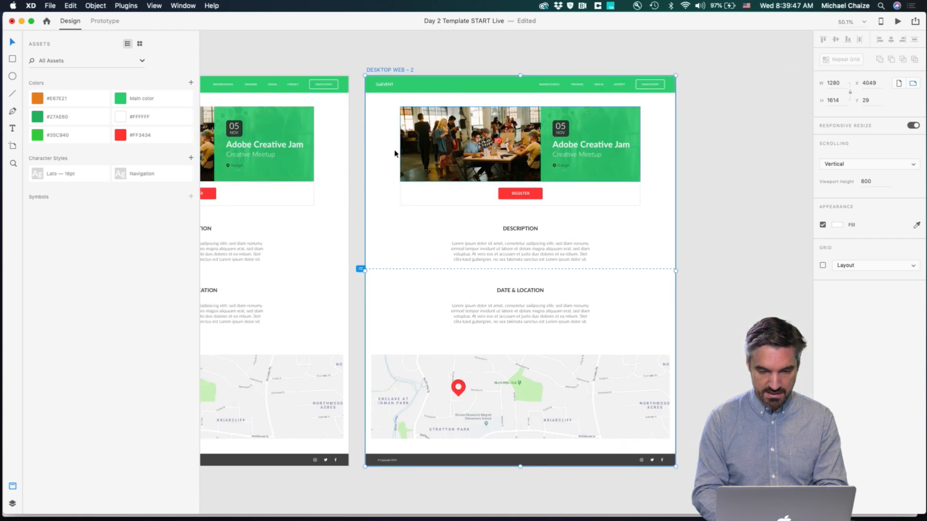
# Step: Narrow the DESKTOP WEB – 2 artboard to about 853 px wide with Responsive Resize, using the TABLET EXPERIENCE artboard size as reference
pyautogui.hscroll(-15, 395, 153)
pyautogui.scroll(5, 449, 187)
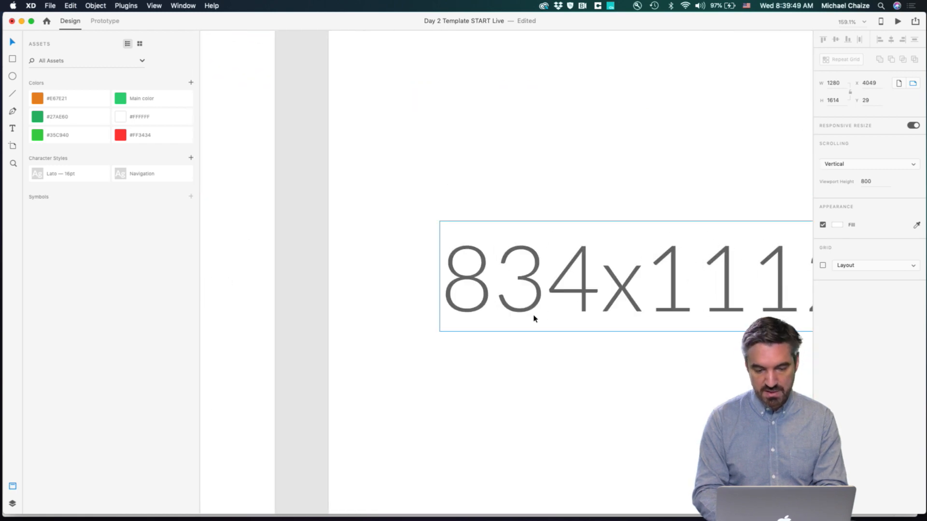
pyautogui.scroll(-5, 563, 301)
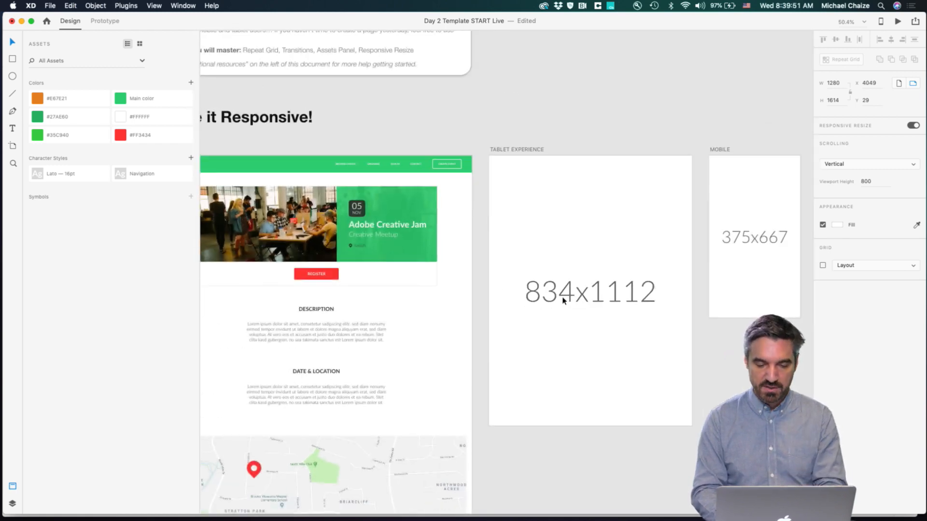
pyautogui.hscroll(15, 563, 301)
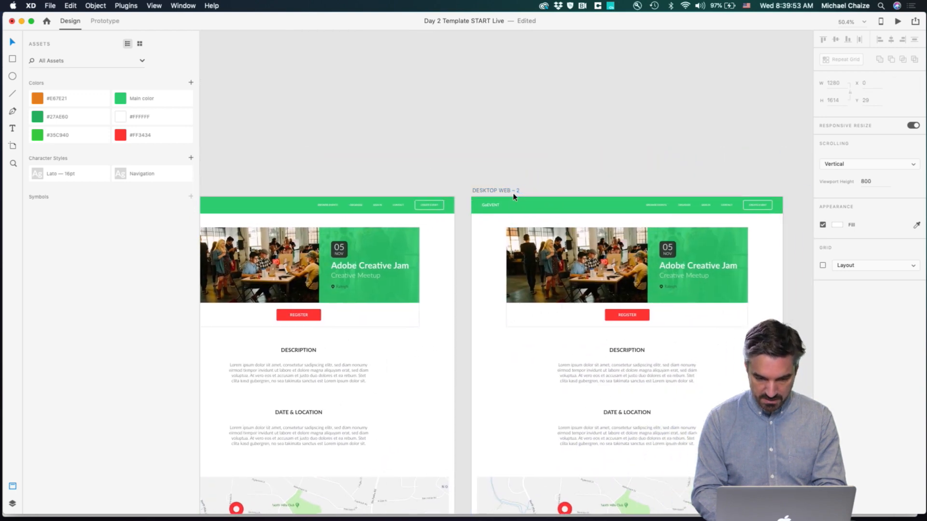
pyautogui.scroll(-3, 514, 196)
pyautogui.hscroll(5, 514, 195)
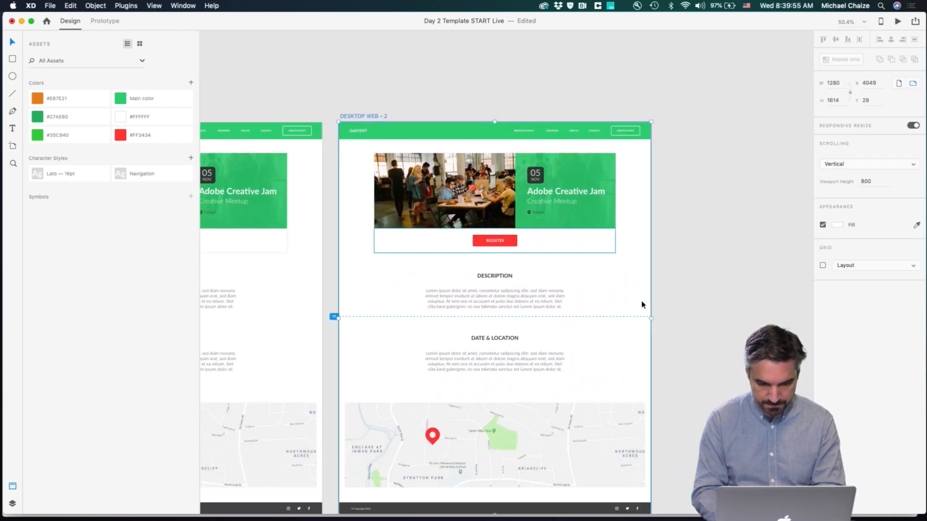
pyautogui.moveTo(652, 318); pyautogui.dragTo(546, 325)
pyautogui.click(584, 221)
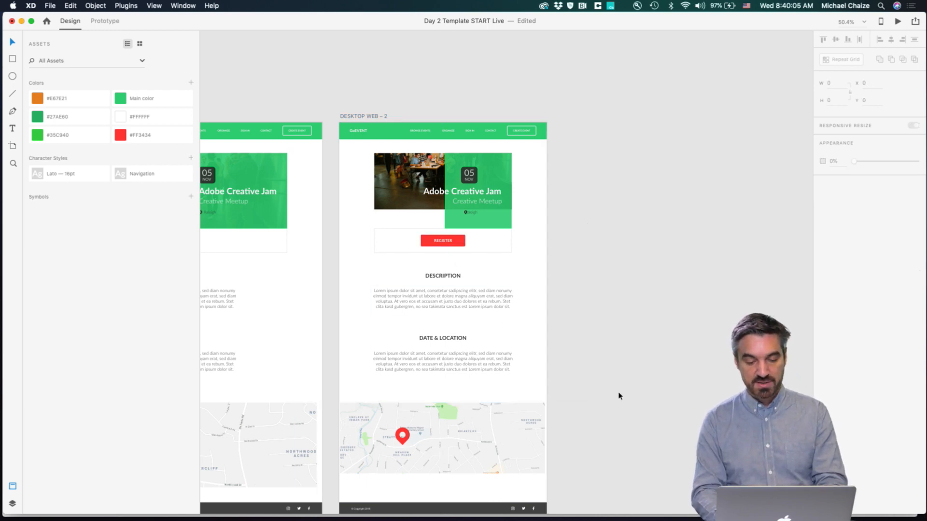
# Step: Reposition the map image inside its mask on DESKTOP WEB – 2, shifting it slightly down
pyautogui.doubleClick(510, 440)
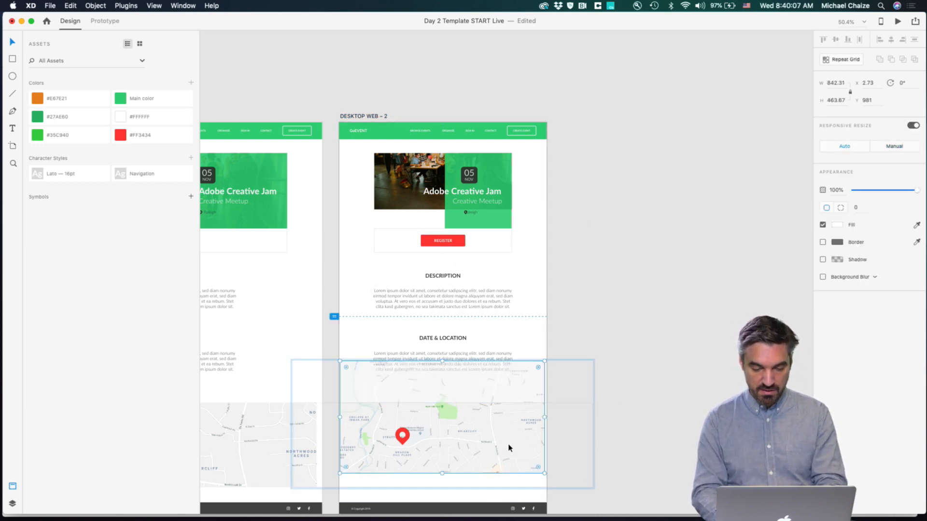
pyautogui.moveTo(517, 433); pyautogui.dragTo(521, 450)
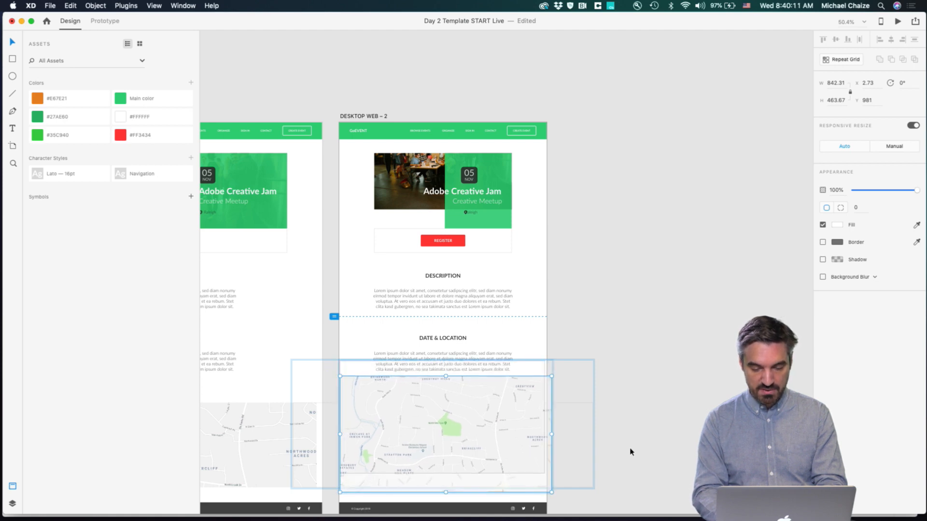
pyautogui.click(608, 462)
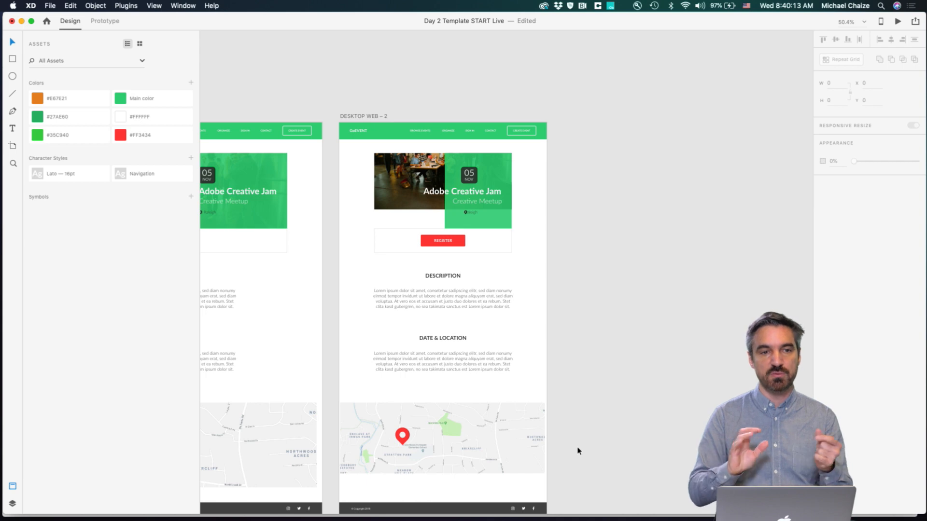
# Step: Move the event photo down inside its mask on DESKTOP WEB – 2 so it fills the whole banner height
pyautogui.click(414, 187)
pyautogui.press('cmd+3')
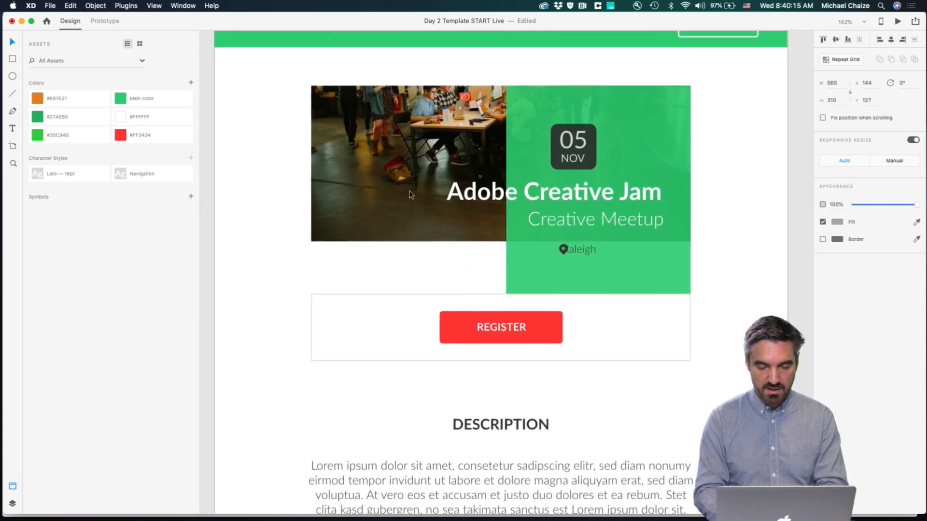
pyautogui.doubleClick(423, 166)
pyautogui.moveTo(445, 157); pyautogui.dragTo(445, 214)
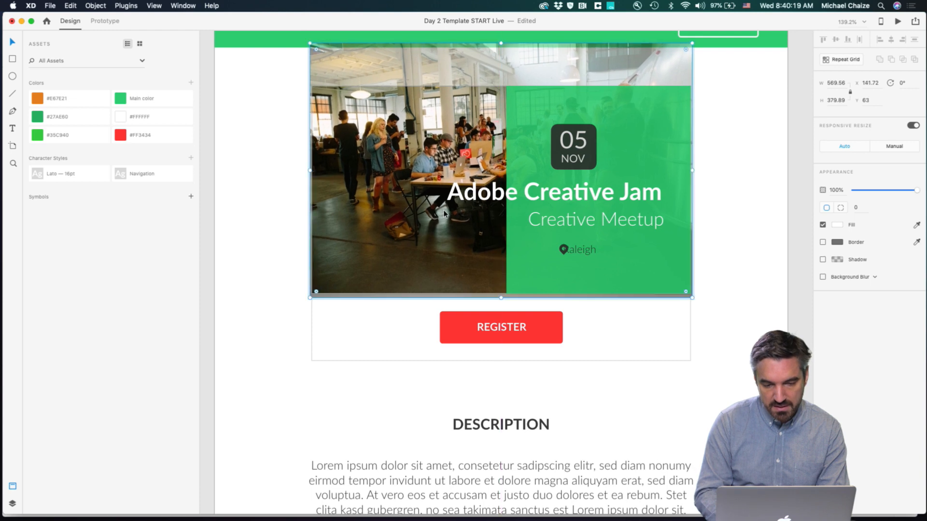
pyautogui.click(301, 198)
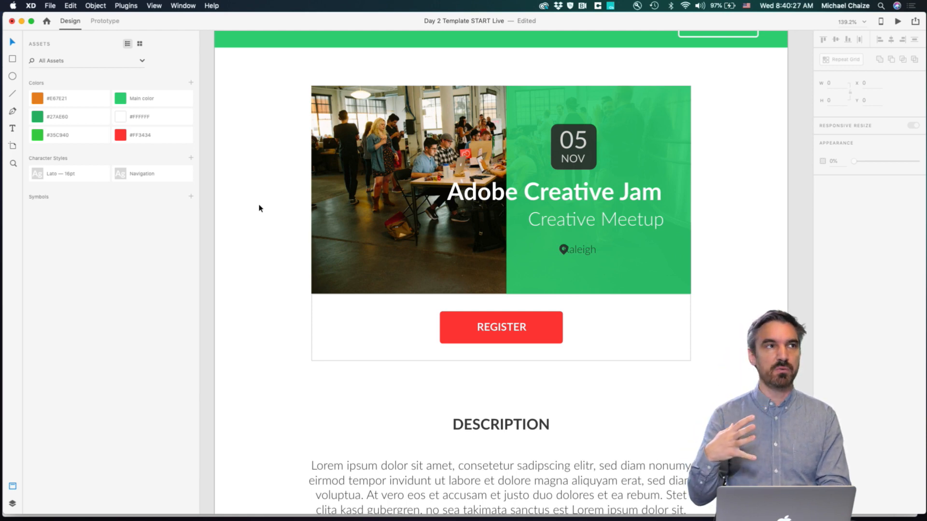
# Step: Set the opacity of the green panel over the event photo to 100%
pyautogui.click(530, 112)
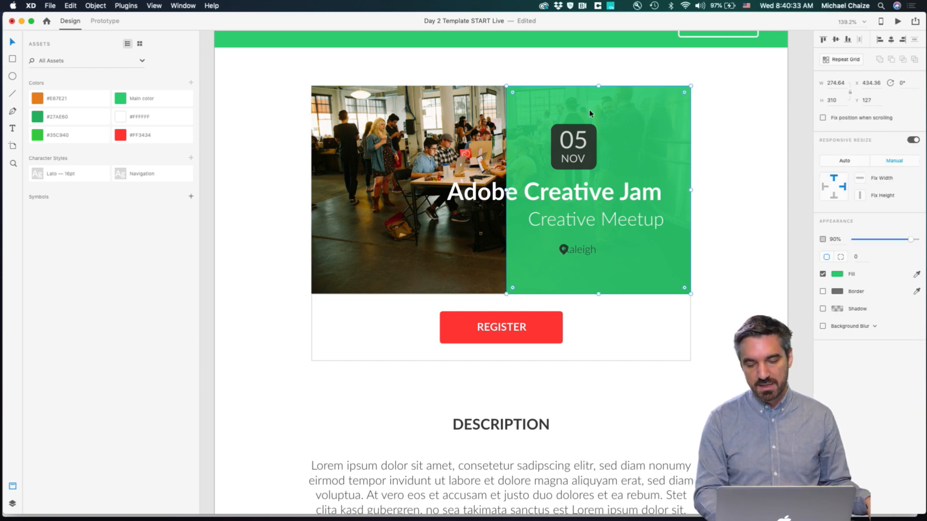
pyautogui.press('7')
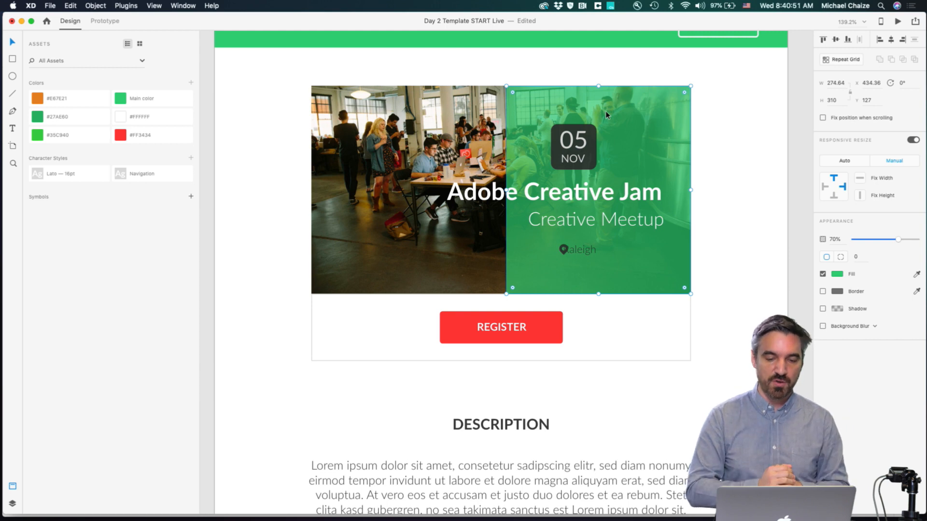
pyautogui.press('0')
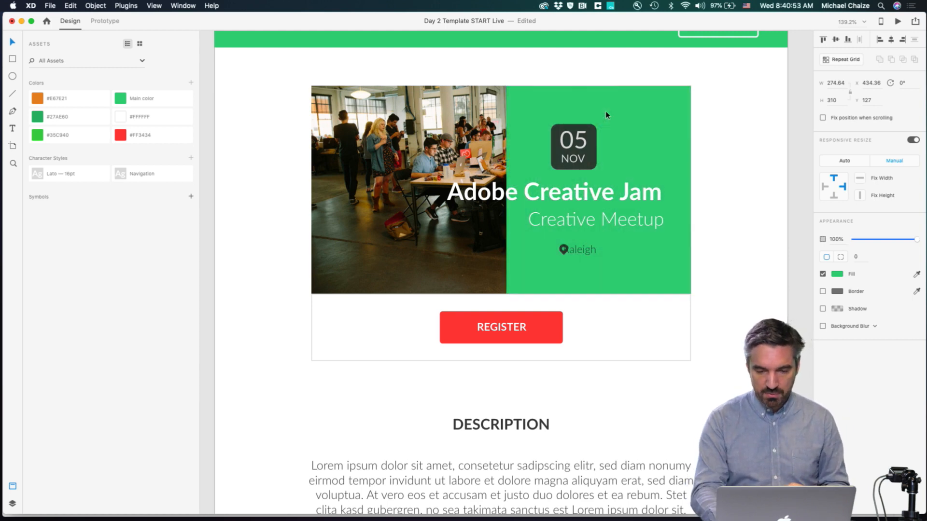
# Step: Shrink the Adobe Creative Jam title and the Creative Meetup subtitle and centre both within the green panel
pyautogui.click(414, 152)
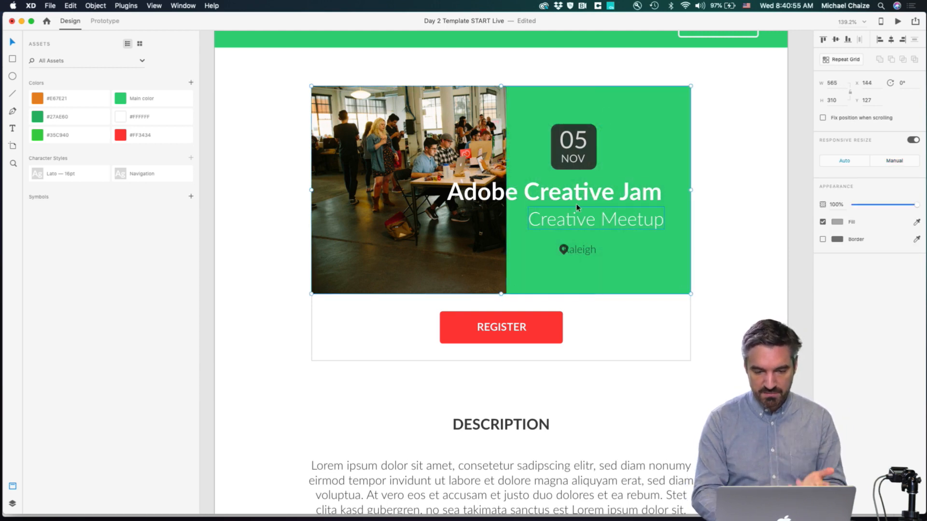
pyautogui.click(546, 190)
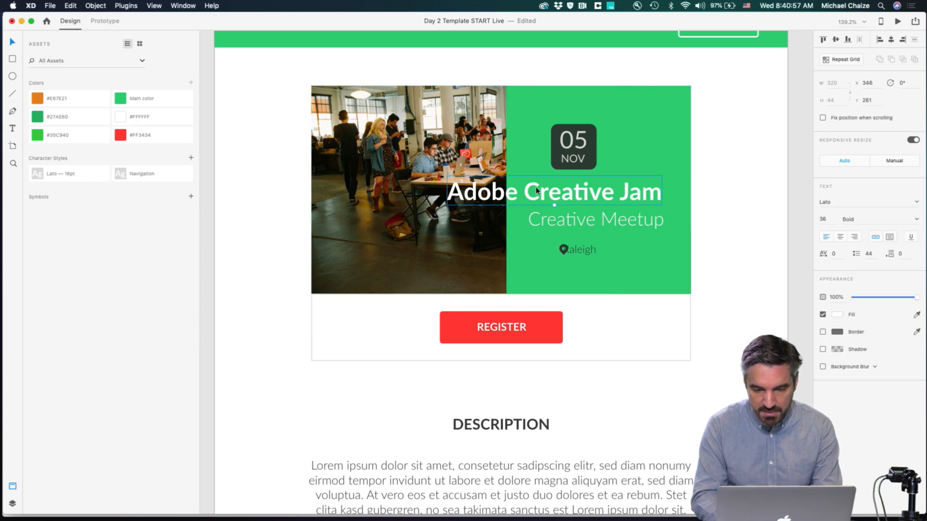
pyautogui.moveTo(555, 206); pyautogui.dragTo(608, 216)
pyautogui.click(600, 225)
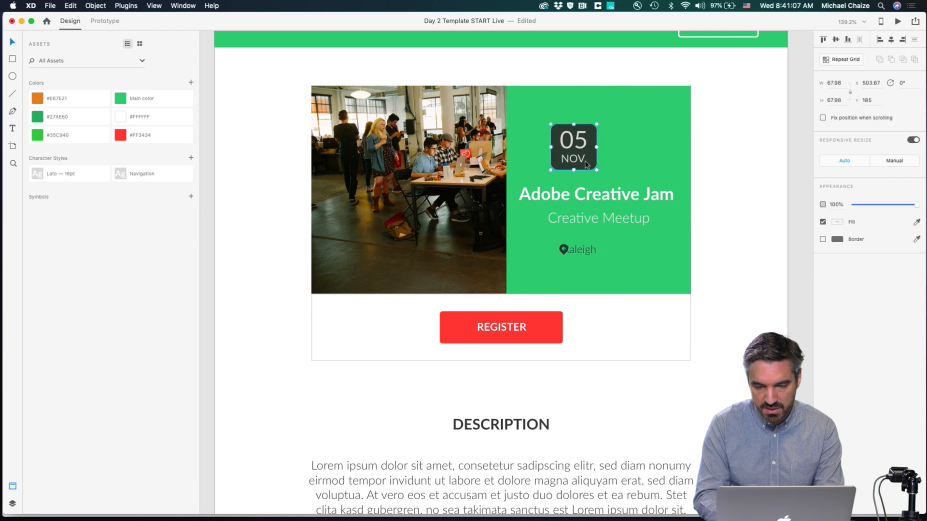
# Step: Centre the 05 NOV badge above the title and the pin icon with the Raleigh label below the subtitle in the green panel
pyautogui.moveTo(573, 145); pyautogui.dragTo(597, 153)
pyautogui.click(586, 249)
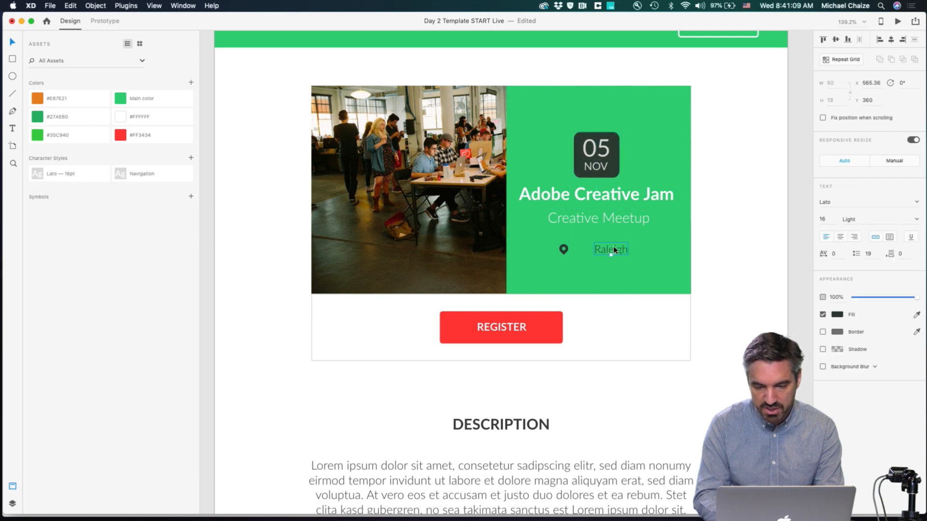
pyautogui.keyDown('shift'); pyautogui.click(563, 249); pyautogui.keyUp('shift')
pyautogui.moveTo(616, 248)
pyautogui.mouseDown()
pyautogui.moveTo(634, 245)
pyautogui.moveTo(600, 247)
pyautogui.mouseUp()
pyautogui.click(637, 260)
pyautogui.click(693, 299)
pyautogui.click(717, 258)
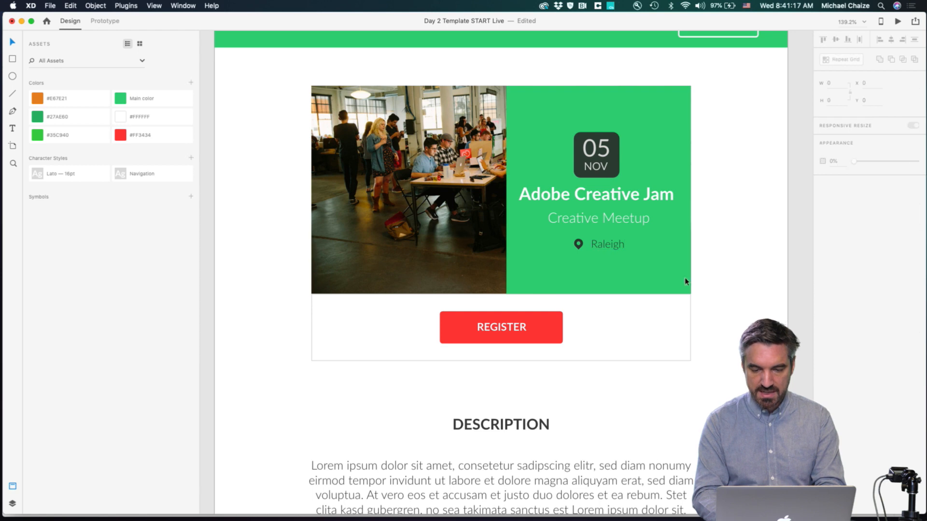
# Step: Examine the lower sections of the narrowed tablet page and the size noted on the MOBILE artboard
pyautogui.scroll(-5, 644, 323)
pyautogui.scroll(-5, 644, 323)
pyautogui.scroll(-3, 644, 323)
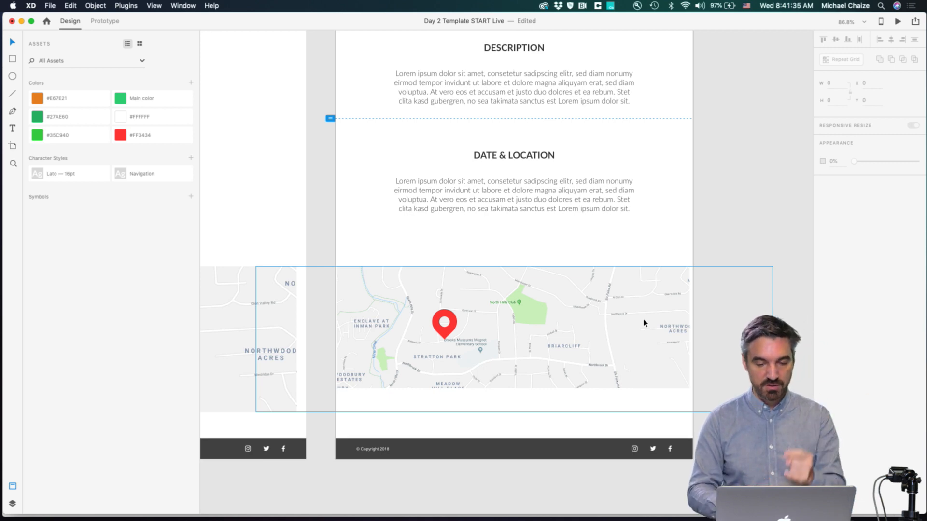
pyautogui.click(713, 245)
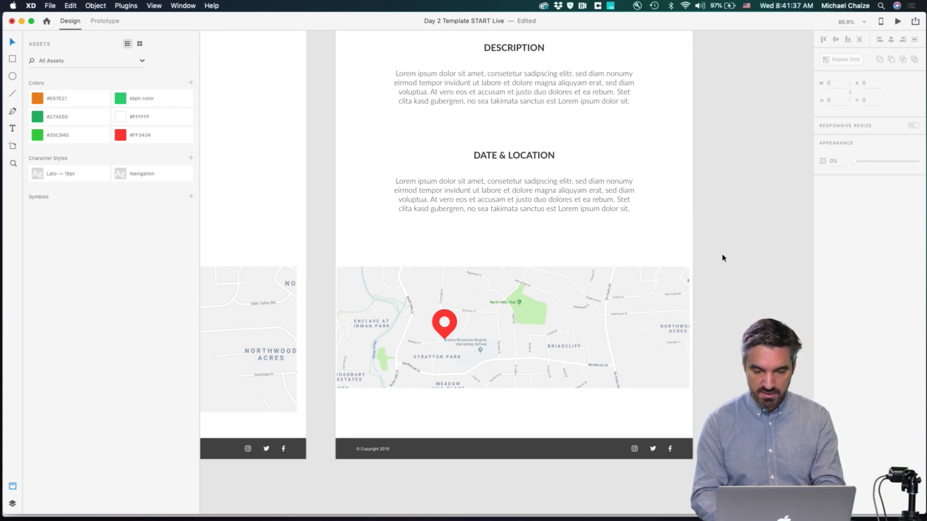
pyautogui.scroll(-5, 719, 258)
pyautogui.hscroll(-2, 720, 258)
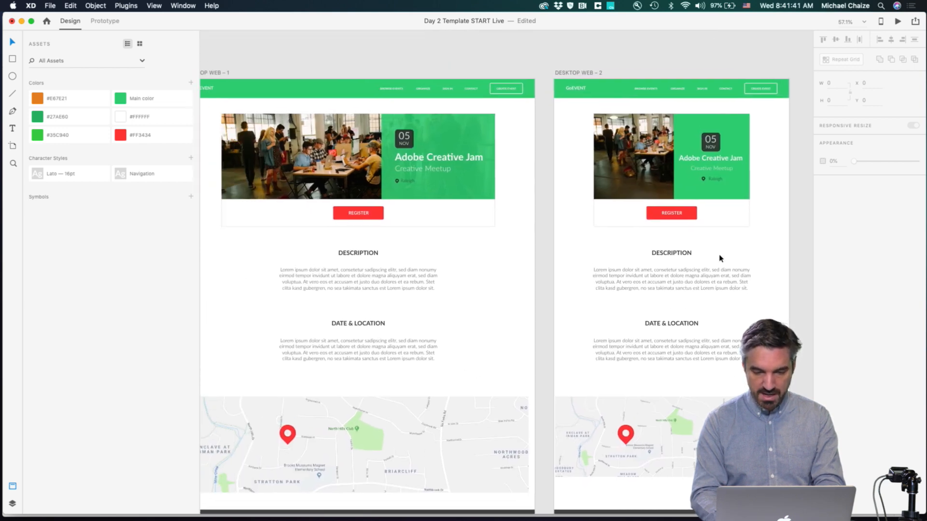
pyautogui.hscroll(-10, 720, 258)
pyautogui.scroll(5, 575, 89)
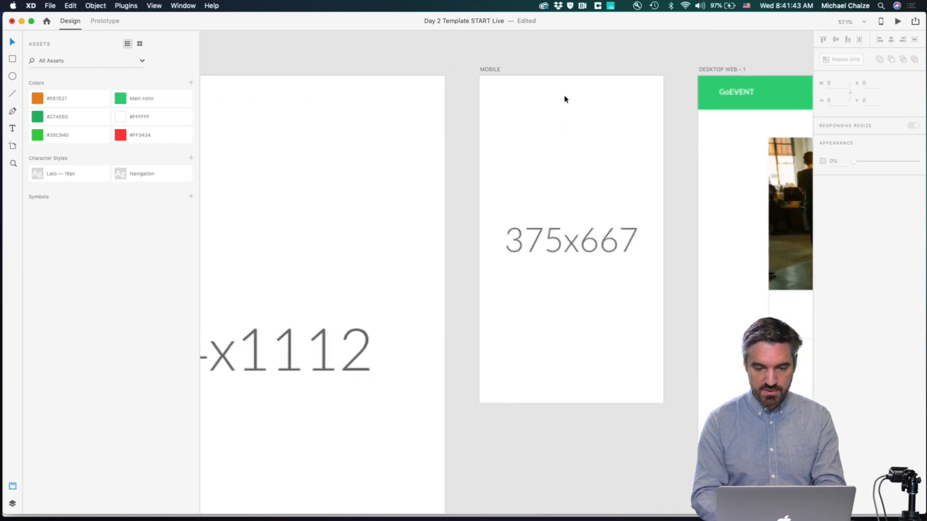
pyautogui.click(492, 69)
pyautogui.click(531, 68)
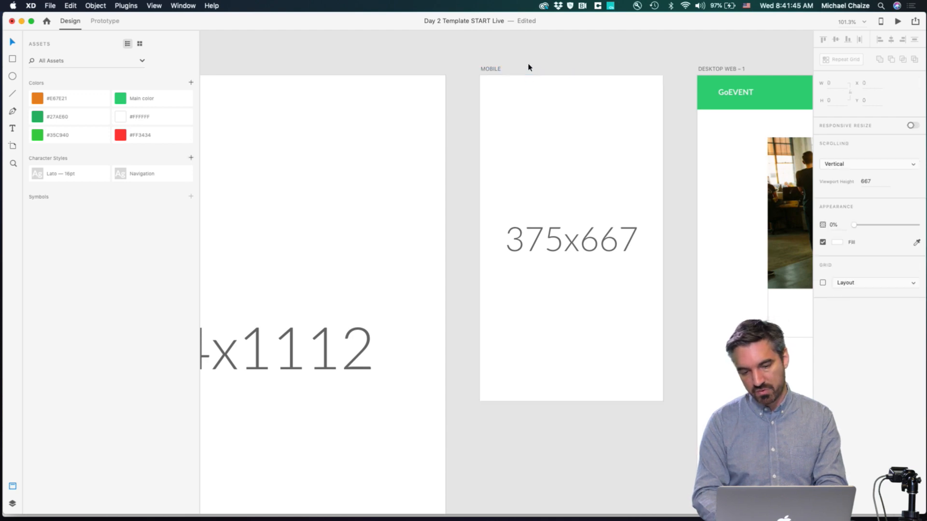
# Step: Duplicate the DESKTOP WEB – 2 artboard as a starting point for the mobile layout
pyautogui.hscroll(15, 528, 66)
pyautogui.scroll(-4, 514, 83)
pyautogui.click(525, 72)
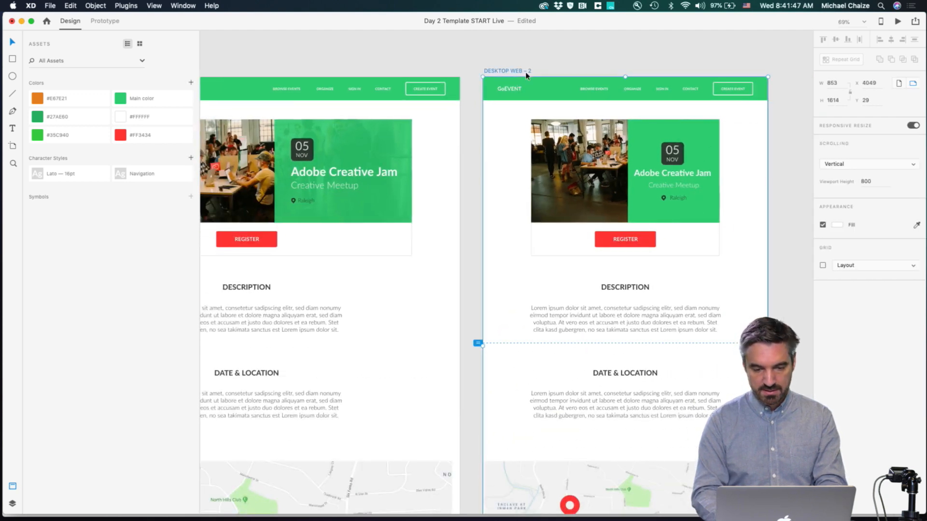
pyautogui.hscroll(10, 526, 74)
pyautogui.hscroll(5, 525, 76)
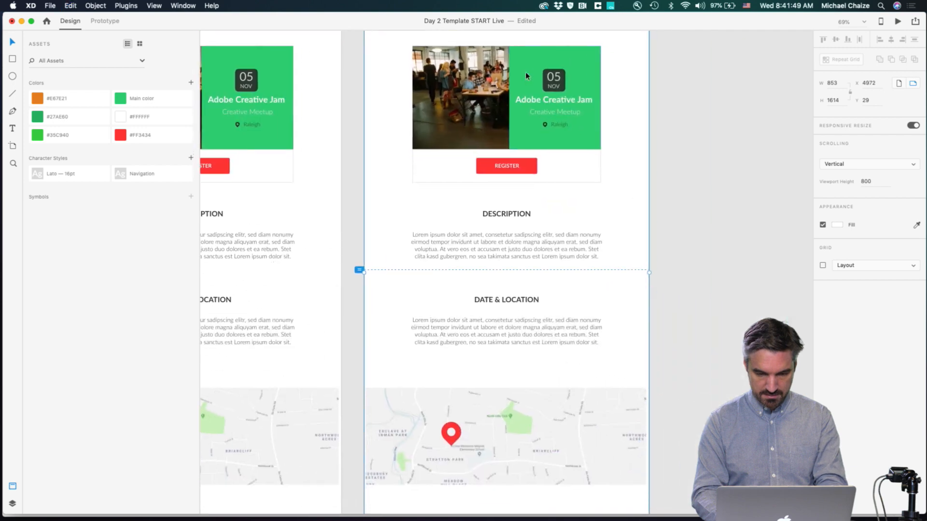
pyautogui.click(702, 203)
# Step: Narrow the DESKTOP WEB – 3 artboard to about 378 px wide with Responsive Resize, using the MOBILE artboard size as reference
pyautogui.scroll(-3, 698, 206)
pyautogui.hscroll(-10, 698, 206)
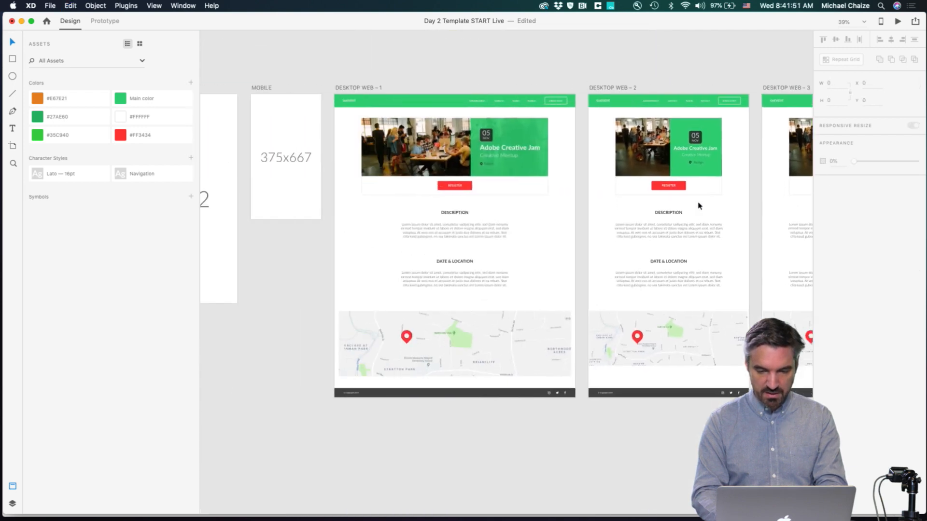
pyautogui.scroll(5, 395, 129)
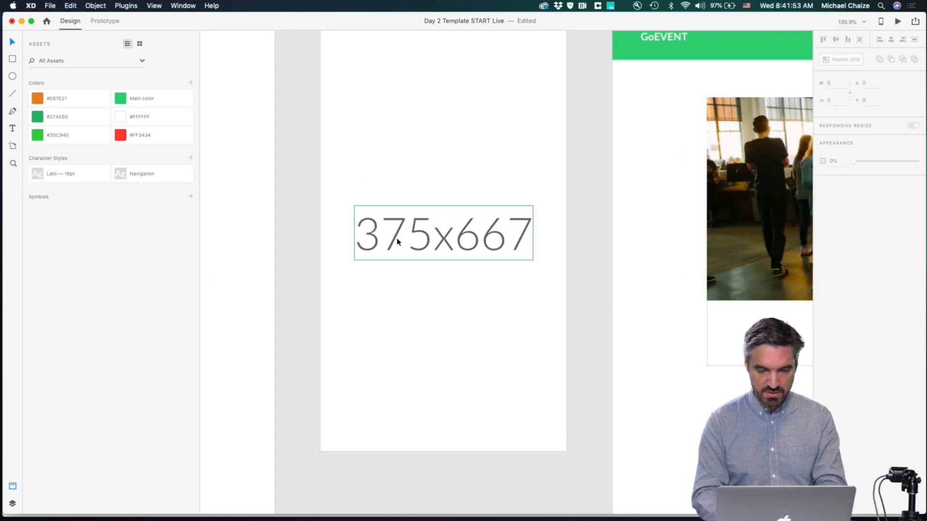
pyautogui.scroll(-5, 509, 176)
pyautogui.hscroll(10, 510, 176)
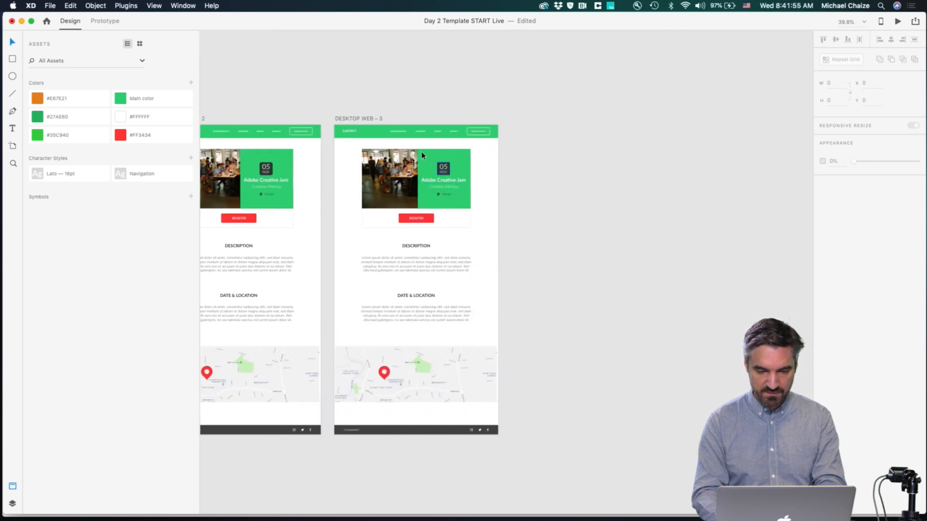
pyautogui.click(369, 118)
pyautogui.moveTo(498, 280); pyautogui.dragTo(408, 281)
# Step: Delete the group of navigation links and the CREATE EVENT button from the header of DESKTOP WEB – 3
pyautogui.scroll(5, 386, 151)
pyautogui.scroll(-3, 317, 118)
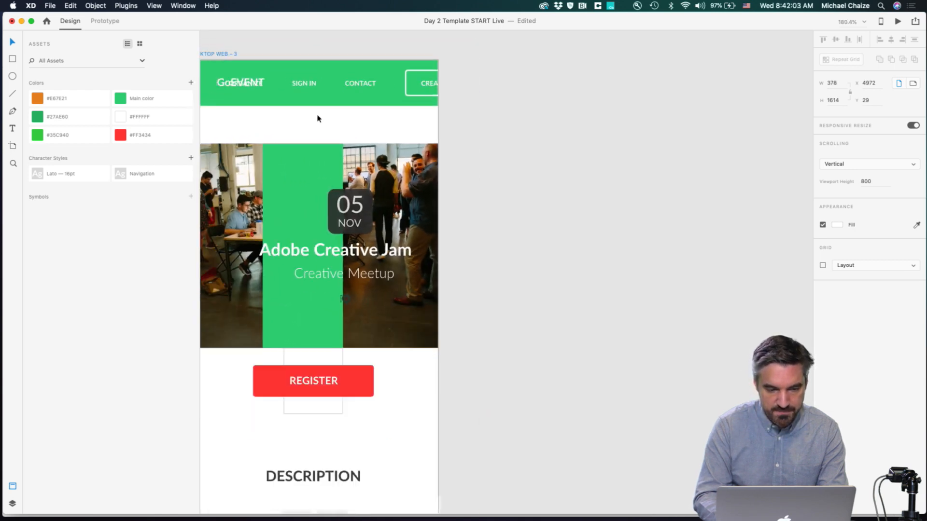
pyautogui.click(317, 93)
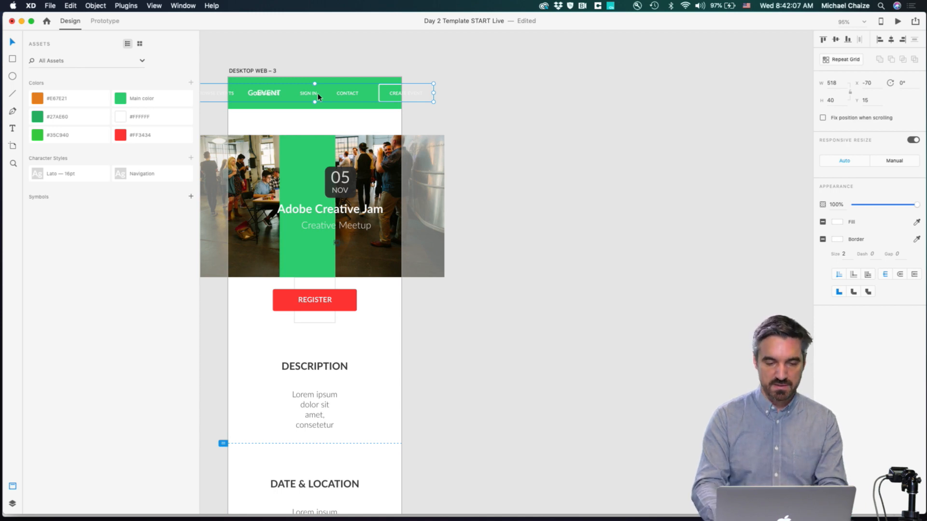
pyautogui.press('Delete')
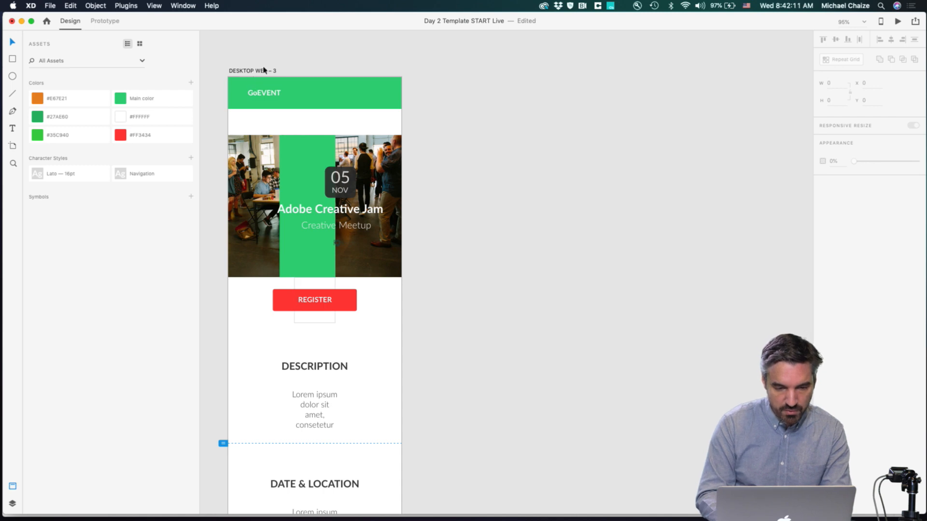
# Step: Set the viewport height of the DESKTOP WEB – 3 artboard to 667, using the MOBILE artboard size as reference
pyautogui.scroll(-2, 410, 179)
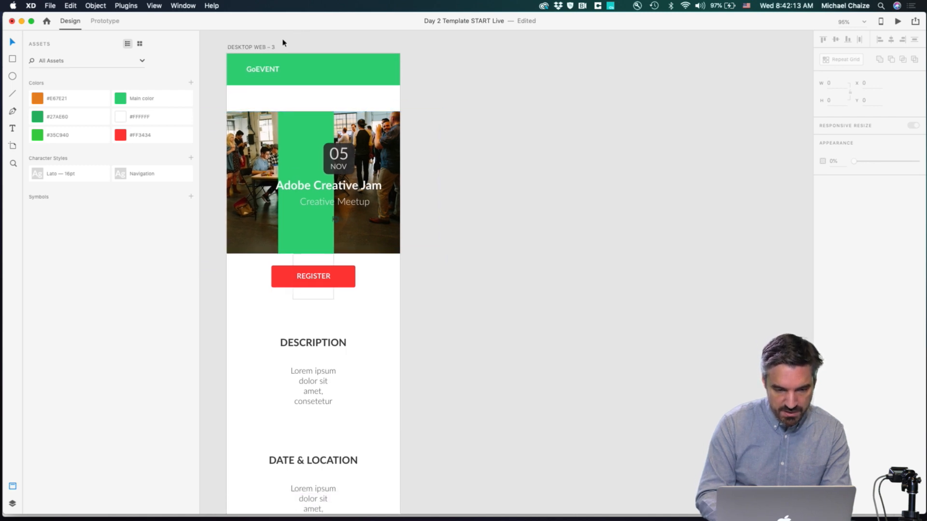
pyautogui.click(259, 47)
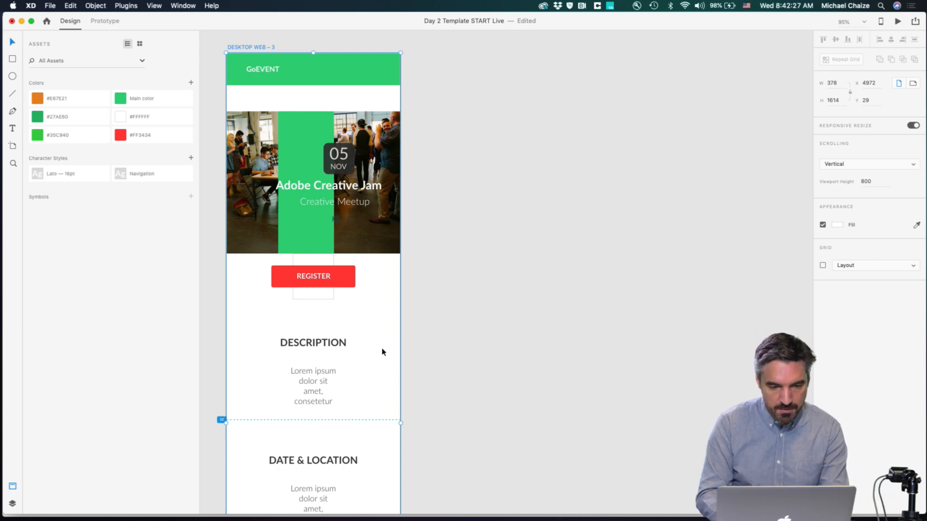
pyautogui.scroll(-3, 381, 352)
pyautogui.hscroll(-15, 381, 352)
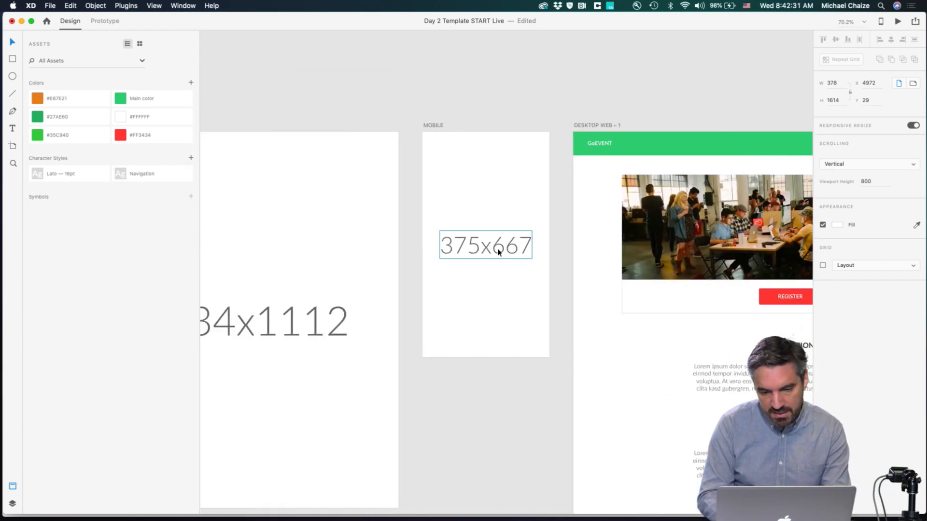
pyautogui.hscroll(15, 503, 254)
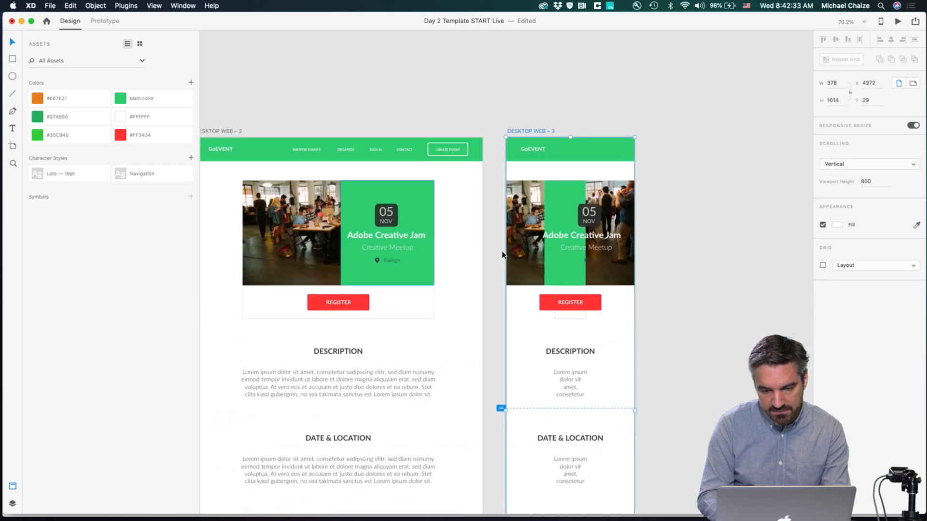
pyautogui.moveTo(440, 408); pyautogui.dragTo(440, 357)
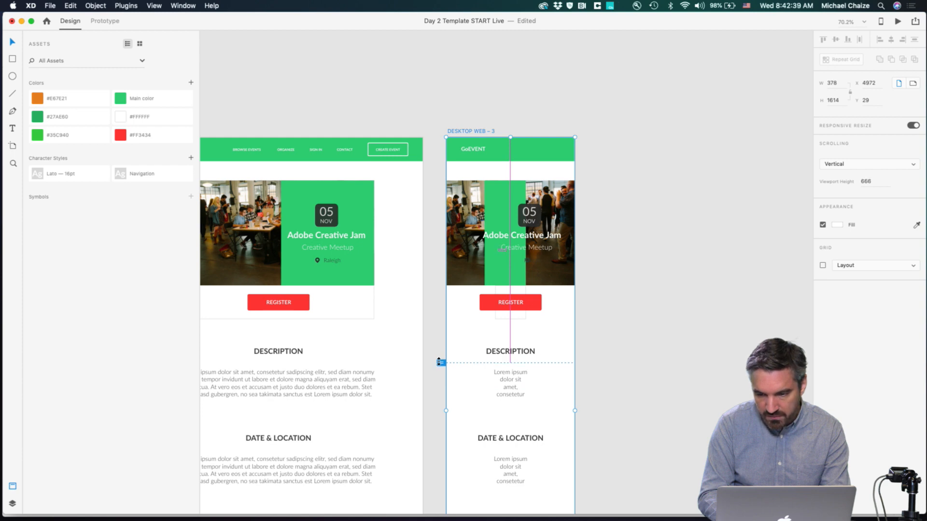
pyautogui.moveTo(439, 362); pyautogui.dragTo(439, 362)
pyautogui.click(629, 328)
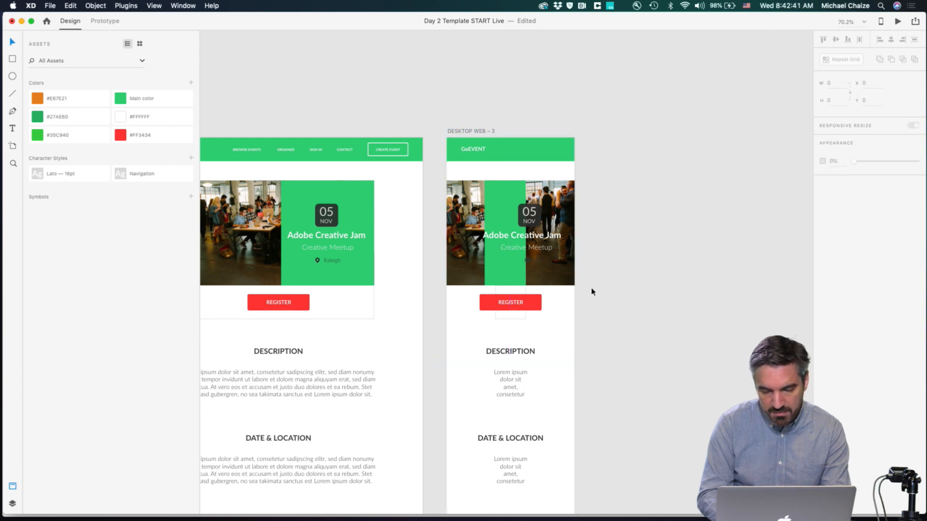
# Step: Move the event photo up to the left edge of DESKTOP WEB – 3 and scale it proportionally to the artboard's width
pyautogui.scroll(5, 592, 290)
pyautogui.scroll(-3, 399, 173)
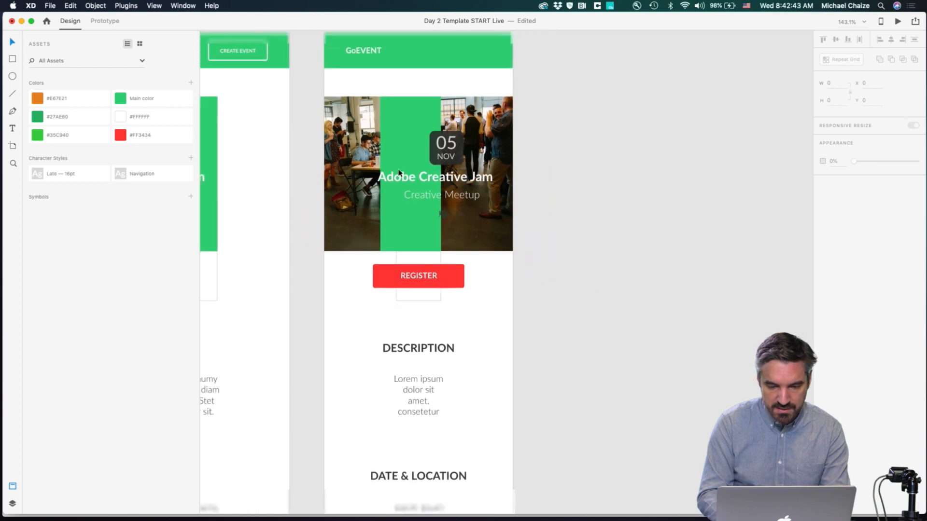
pyautogui.scroll(2, 386, 72)
pyautogui.click(341, 85)
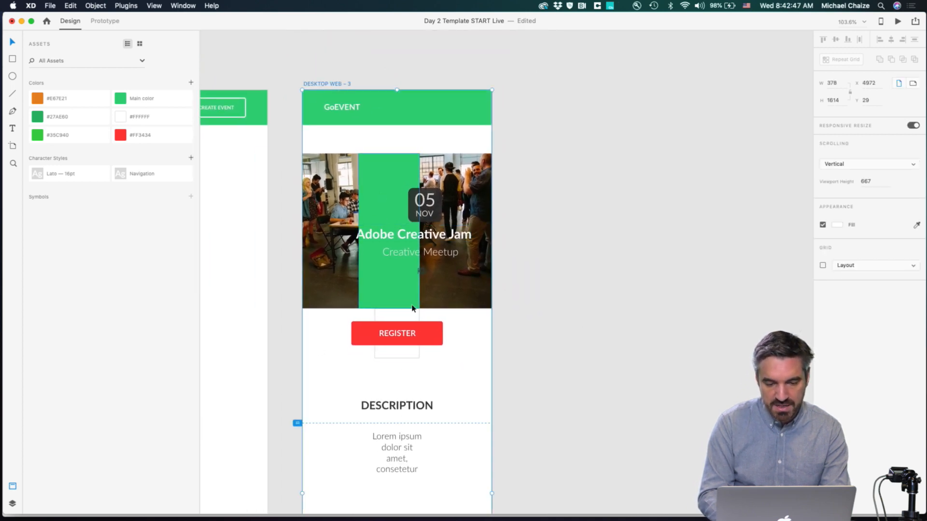
pyautogui.click(323, 238)
pyautogui.moveTo(322, 239); pyautogui.dragTo(369, 221)
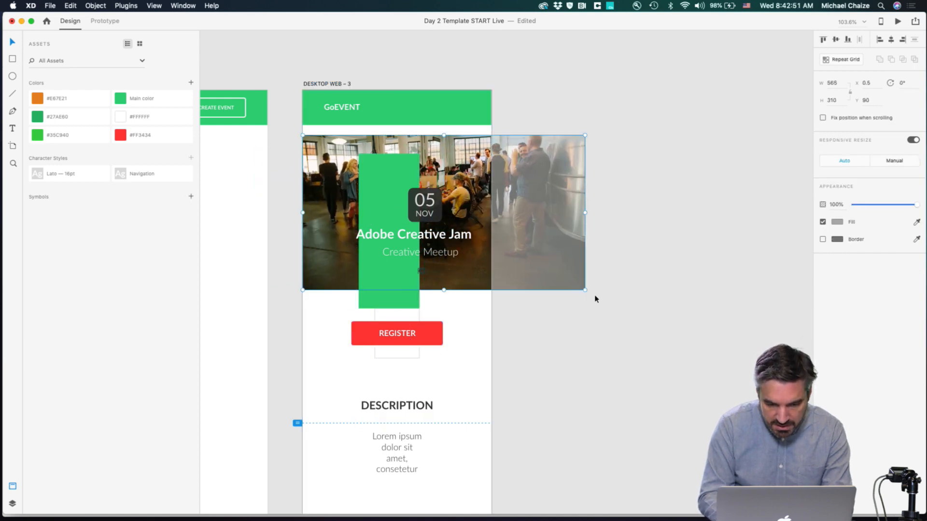
pyautogui.moveTo(585, 290); pyautogui.dragTo(491, 240)
# Step: Reshape the green rectangle into a full-width block about 378 px wide and 144 px high directly below the photo
pyautogui.click(382, 175)
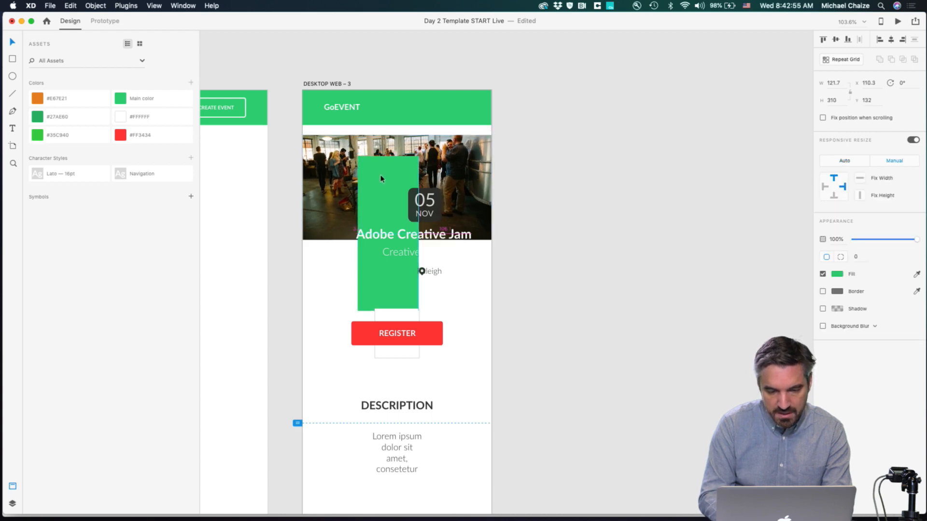
pyautogui.moveTo(357, 155); pyautogui.dragTo(302, 238)
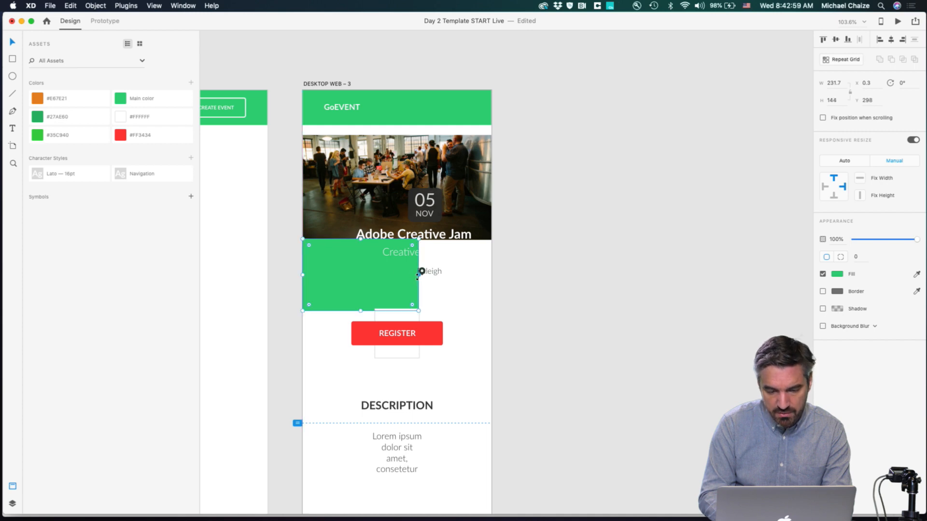
pyautogui.moveTo(420, 273); pyautogui.dragTo(492, 274)
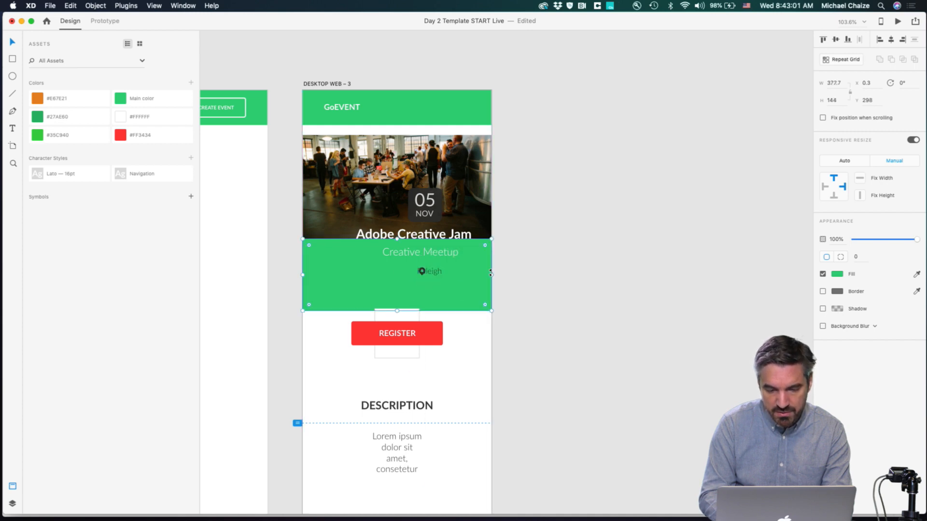
# Step: Move the Adobe Creative Jam title and Creative Meetup subtitle together onto the green block
pyautogui.click(405, 256)
pyautogui.keyDown('shift'); pyautogui.click(432, 236); pyautogui.keyUp('shift')
pyautogui.moveTo(432, 237); pyautogui.dragTo(413, 257)
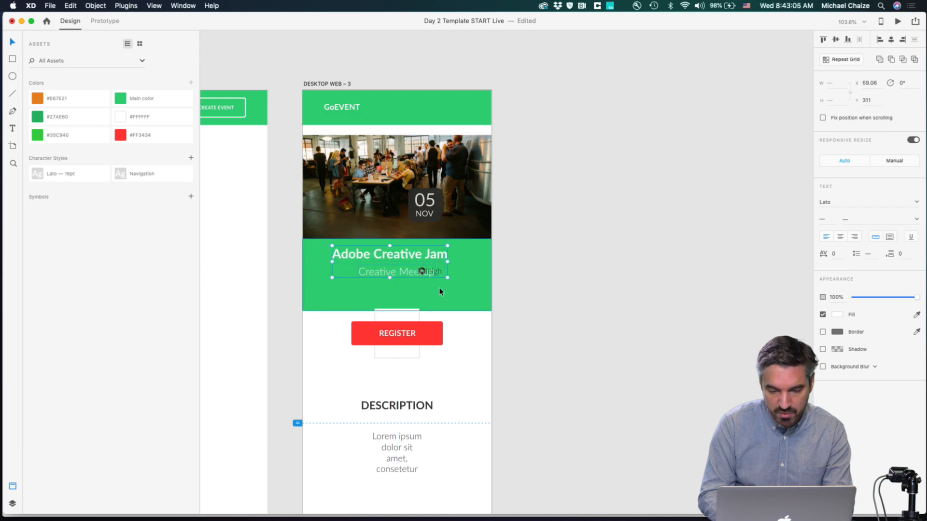
pyautogui.scroll(5, 439, 288)
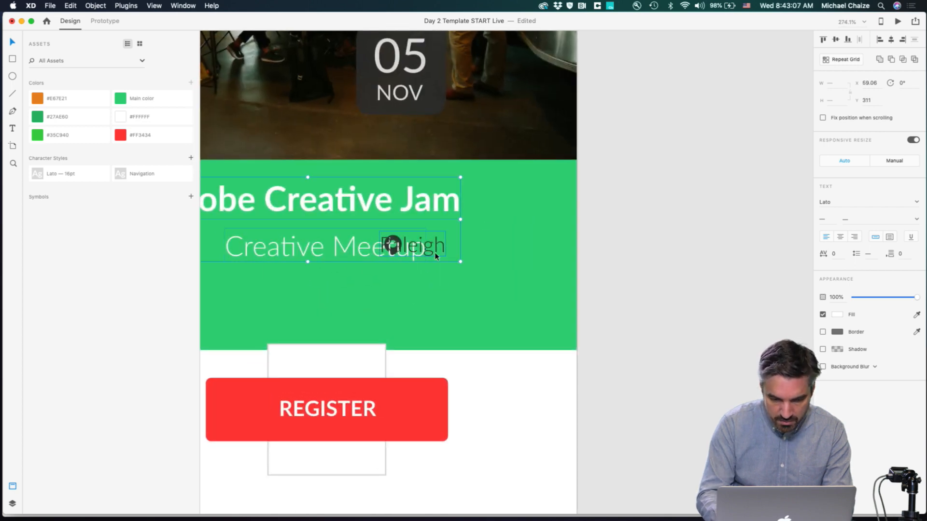
pyautogui.press('Delete')
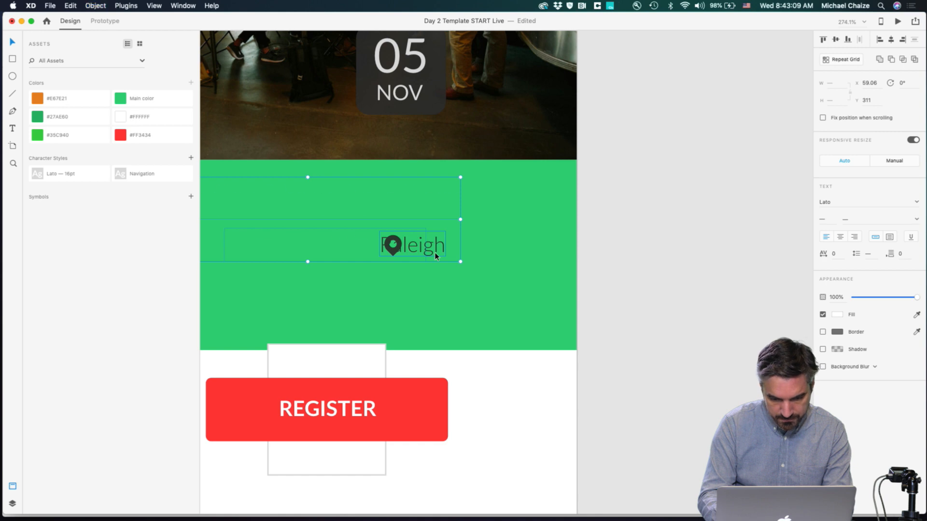
pyautogui.press('super+z')
# Step: Place the Raleigh label and its location pin side by side, centred beneath the Creative Meetup subtitle
pyautogui.click(417, 259)
pyautogui.moveTo(399, 249); pyautogui.dragTo(353, 293)
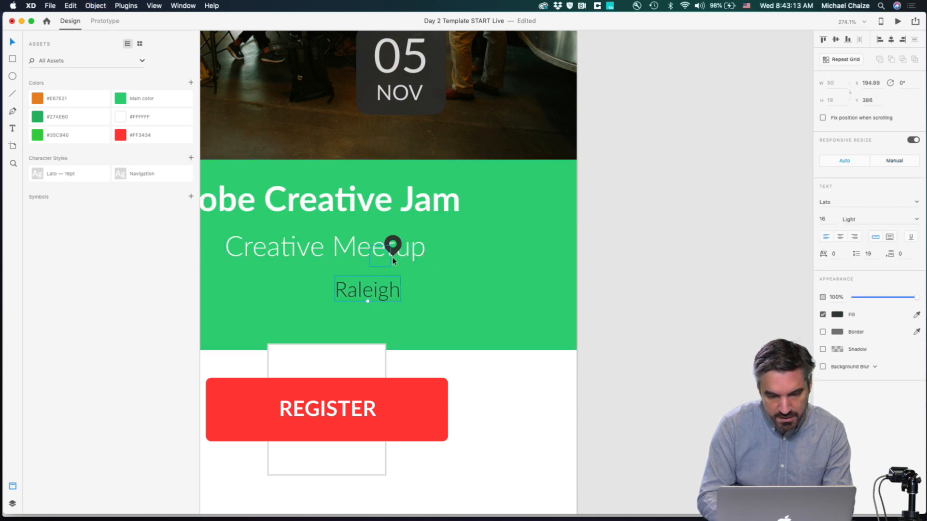
pyautogui.moveTo(392, 255); pyautogui.dragTo(303, 297)
pyautogui.moveTo(368, 298); pyautogui.dragTo(350, 297)
# Step: Move the 05 NOV date badge so it overlaps the photo's lower edge, centred above the event title
pyautogui.moveTo(406, 94); pyautogui.dragTo(373, 157)
pyautogui.scroll(-5, 328, 147)
pyautogui.moveTo(379, 201)
pyautogui.mouseDown()
pyautogui.moveTo(387, 200)
pyautogui.moveTo(369, 214)
pyautogui.mouseUp()
pyautogui.click(381, 216)
# Step: Delete the narrow outlined box behind the REGISTER button and lower the button to Y 481
pyautogui.click(360, 256)
pyautogui.press('Delete')
pyautogui.moveTo(380, 286); pyautogui.dragTo(380, 295)
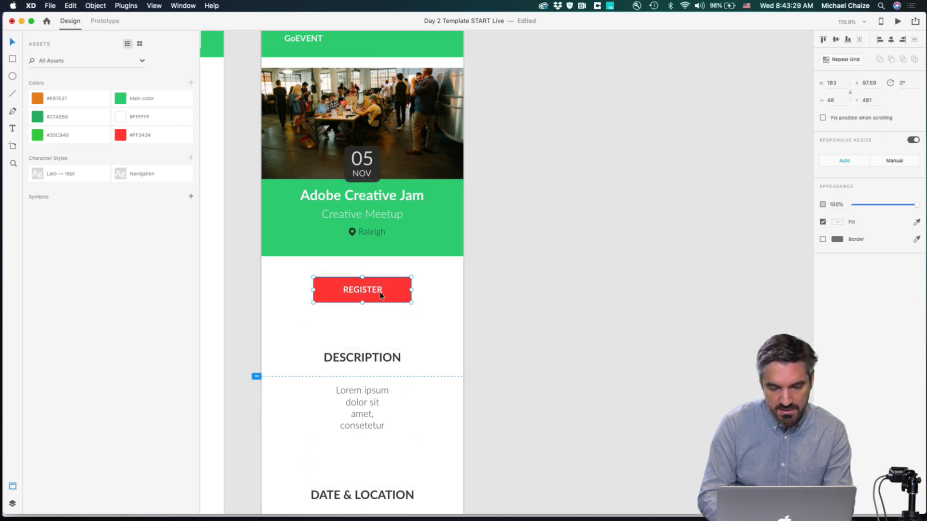
pyautogui.click(443, 304)
pyautogui.click(378, 291)
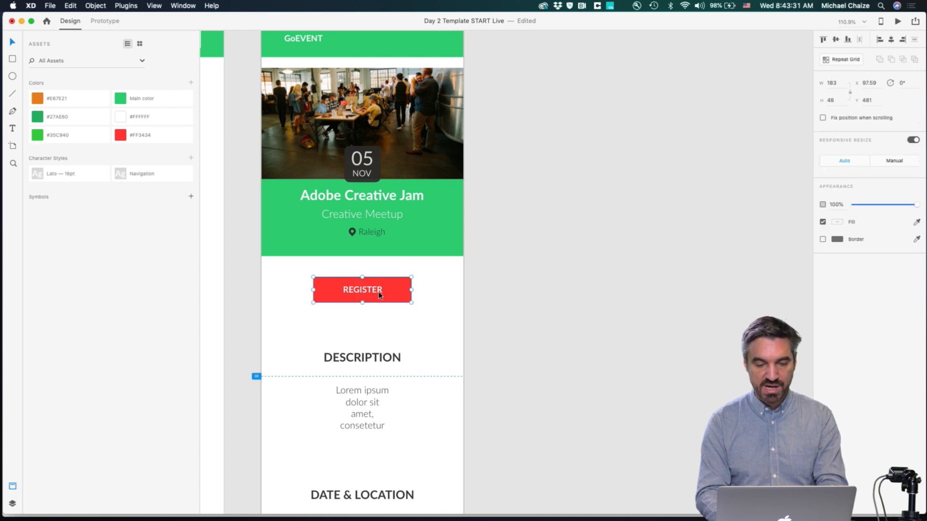
# Step: Widen the DESCRIPTION paragraph to nearly the artboard's width and the DATE & LOCATION paragraph to 285 px
pyautogui.scroll(2, 382, 297)
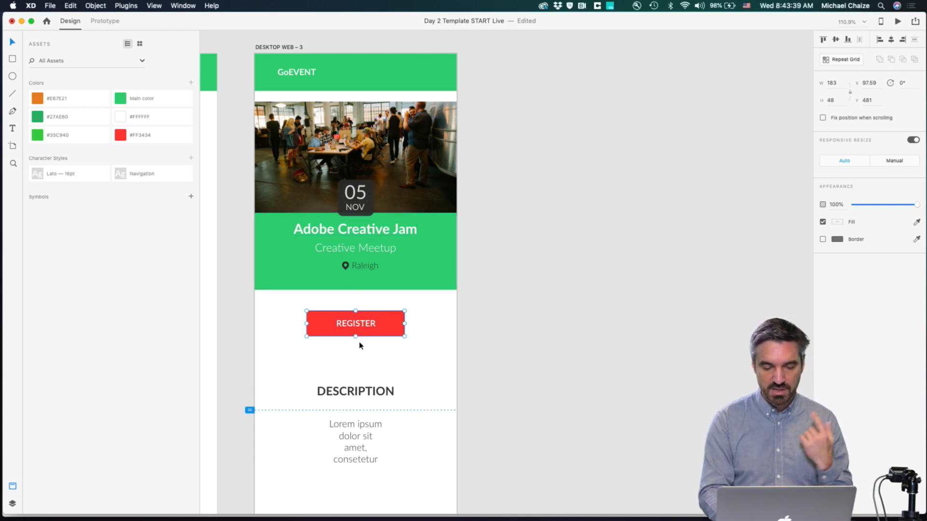
pyautogui.scroll(-5, 364, 374)
pyautogui.scroll(-5, 366, 375)
pyautogui.click(351, 233)
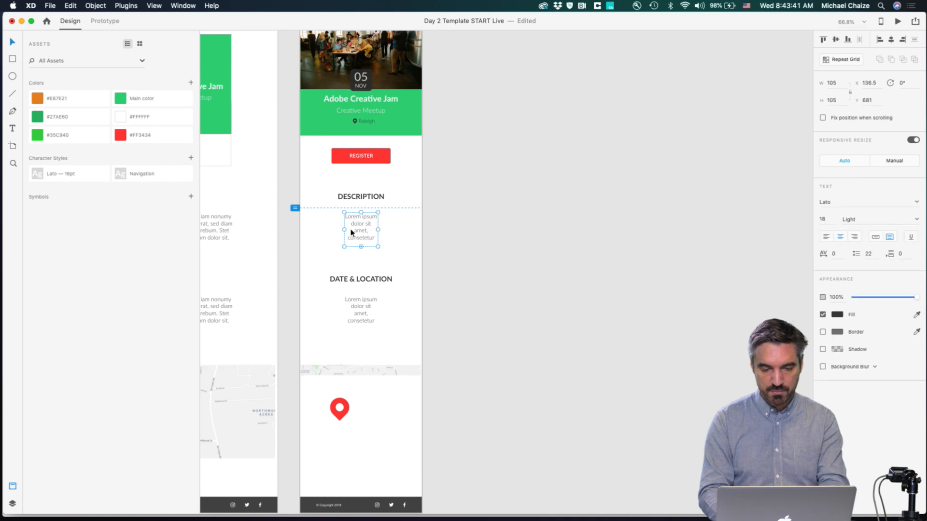
pyautogui.moveTo(380, 230); pyautogui.dragTo(416, 229)
pyautogui.click(364, 306)
pyautogui.moveTo(378, 313); pyautogui.dragTo(408, 313)
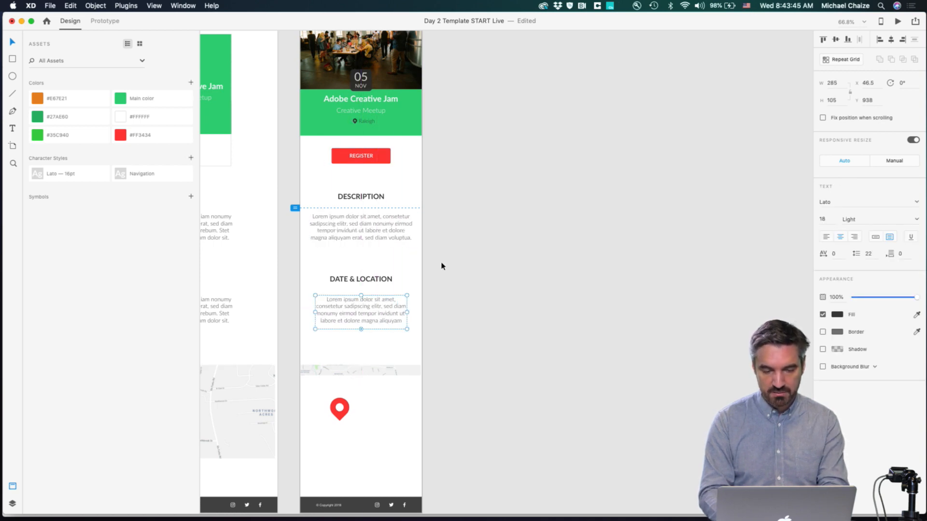
# Step: Draw a horizontal line about 18 px wide in the green header before the GoEVENT logo
pyautogui.scroll(2, 403, 264)
pyautogui.scroll(6, 403, 265)
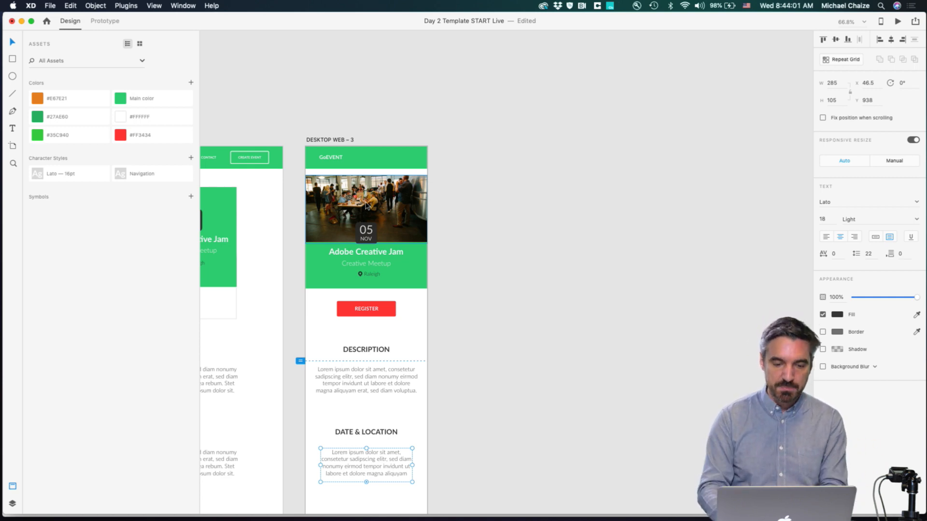
pyautogui.scroll(3, 366, 207)
pyautogui.click(292, 99)
pyautogui.scroll(5, 271, 116)
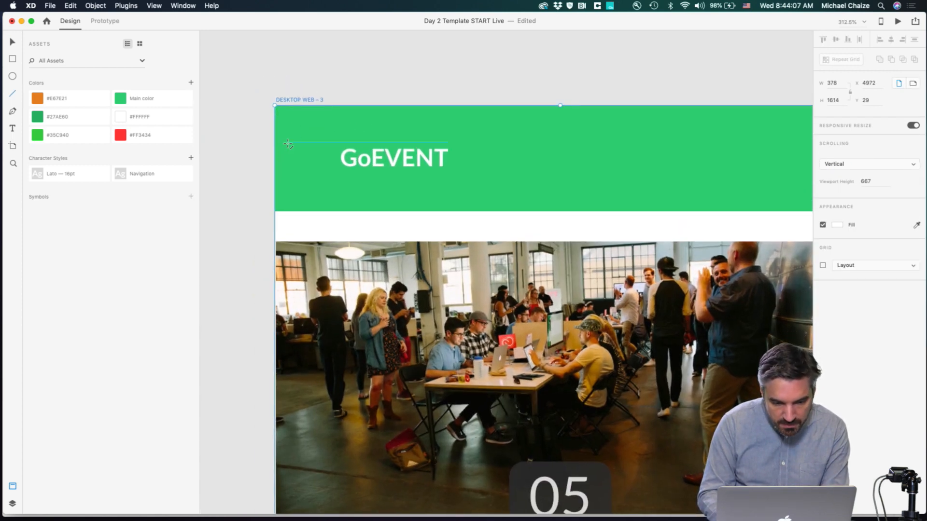
pyautogui.moveTo(288, 143); pyautogui.dragTo(316, 143)
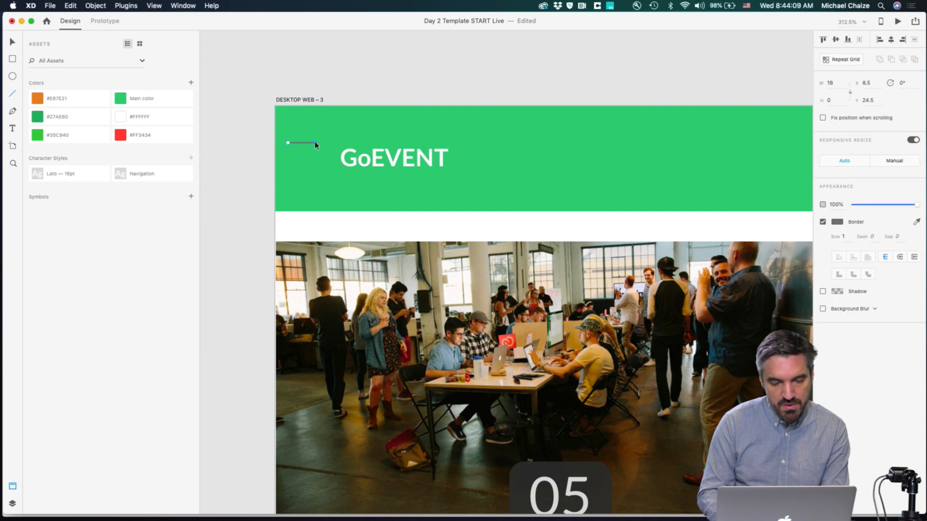
# Step: Set the line's border colour to #FFFFFF and give it round caps
pyautogui.scroll(5, 305, 145)
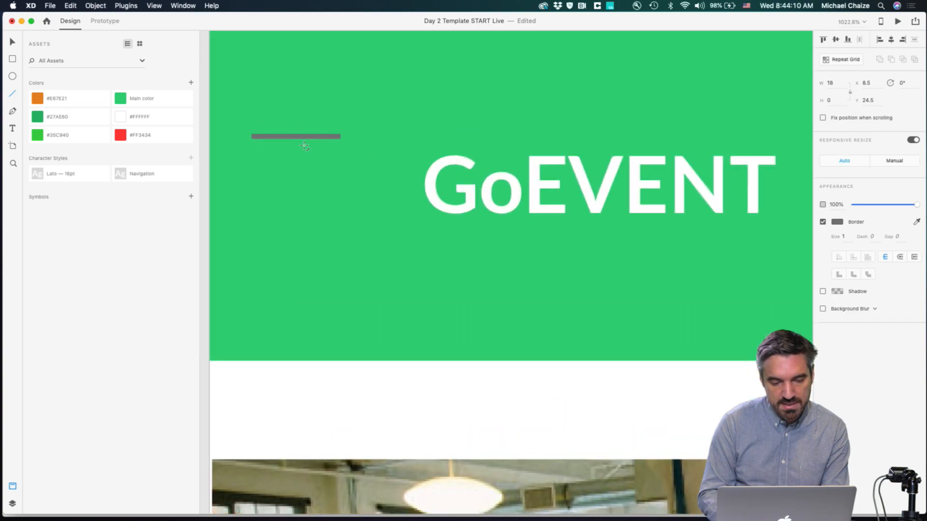
pyautogui.click(837, 223)
pyautogui.write('ffffff')
pyautogui.press('Return')
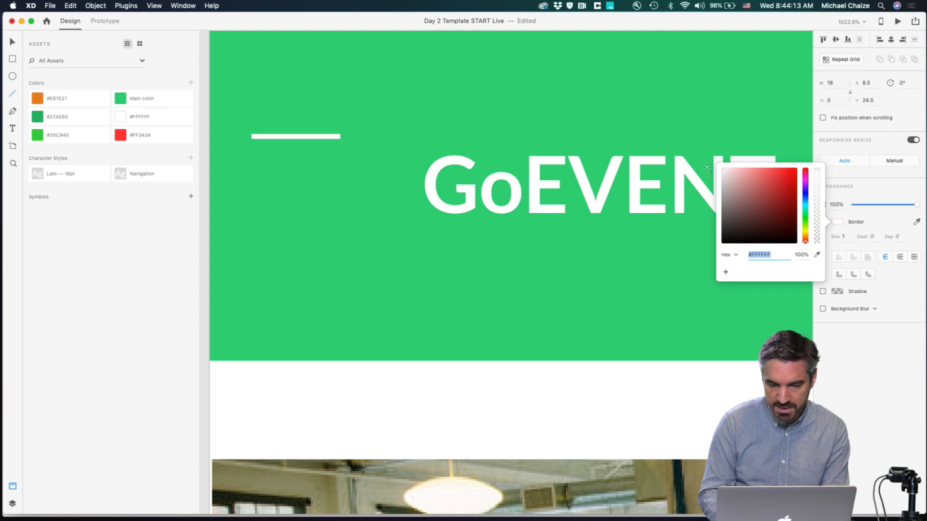
pyautogui.click(13, 41)
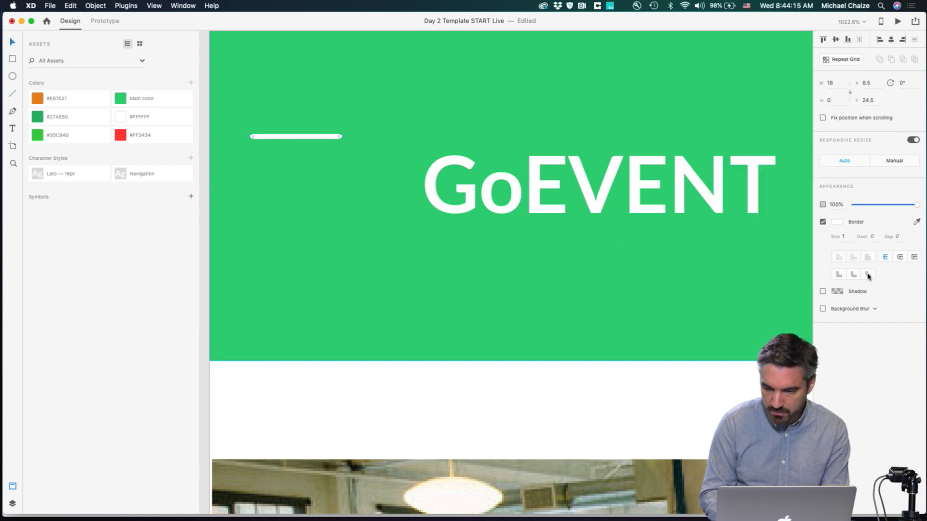
pyautogui.click(899, 259)
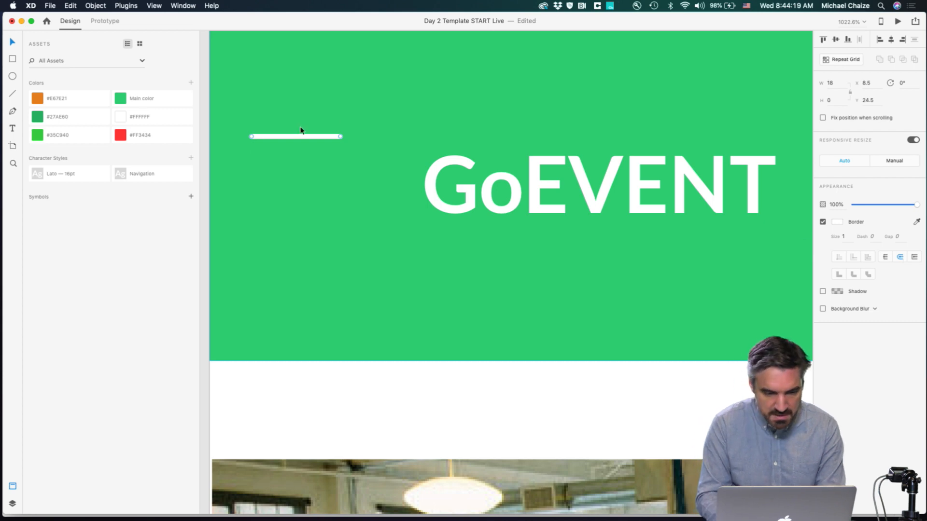
# Step: Duplicate the line twice downward at 5 px spacing and narrow all three lines to about 16 px
pyautogui.moveTo(304, 140); pyautogui.dragTo(303, 162)
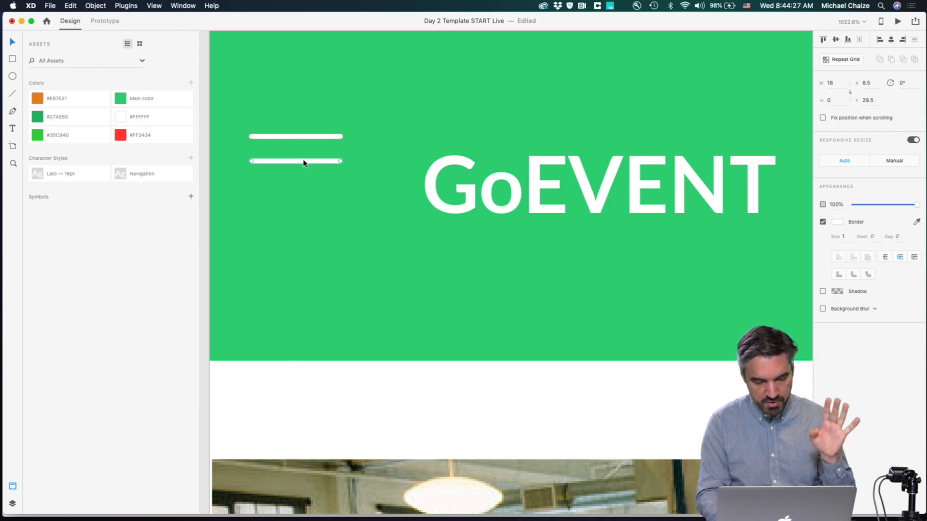
pyautogui.moveTo(311, 163); pyautogui.dragTo(310, 189)
pyautogui.keyDown('shift'); pyautogui.click(320, 161); pyautogui.keyUp('shift')
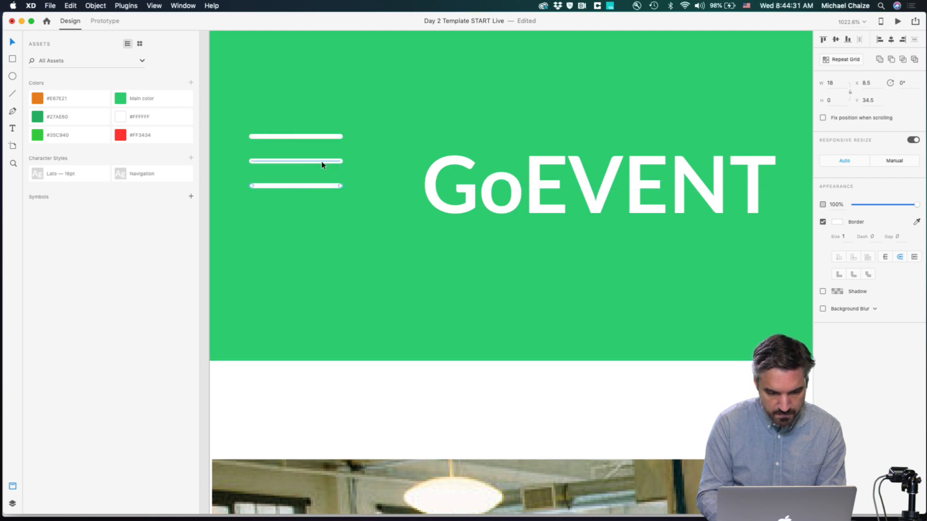
pyautogui.keyDown('shift'); pyautogui.click(321, 137); pyautogui.keyUp('shift')
pyautogui.moveTo(340, 161)
pyautogui.mouseDown()
pyautogui.moveTo(319, 161)
pyautogui.moveTo(331, 161)
pyautogui.mouseUp()
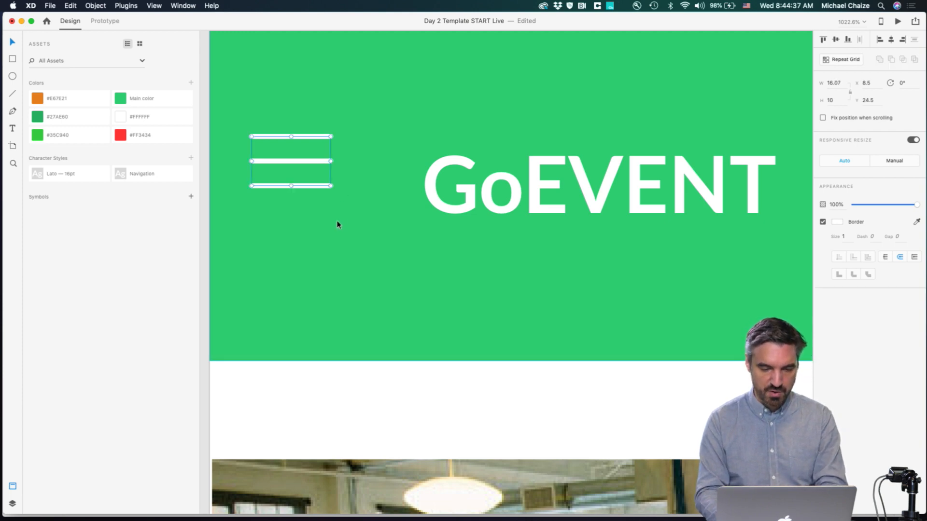
# Step: Move the three-line menu icon to X 14.5, Y 28.5, vertically aligned with the GoEVENT logo
pyautogui.scroll(-5, 338, 224)
pyautogui.moveTo(318, 197)
pyautogui.mouseDown()
pyautogui.moveTo(317, 209)
pyautogui.moveTo(331, 208)
pyautogui.mouseUp()
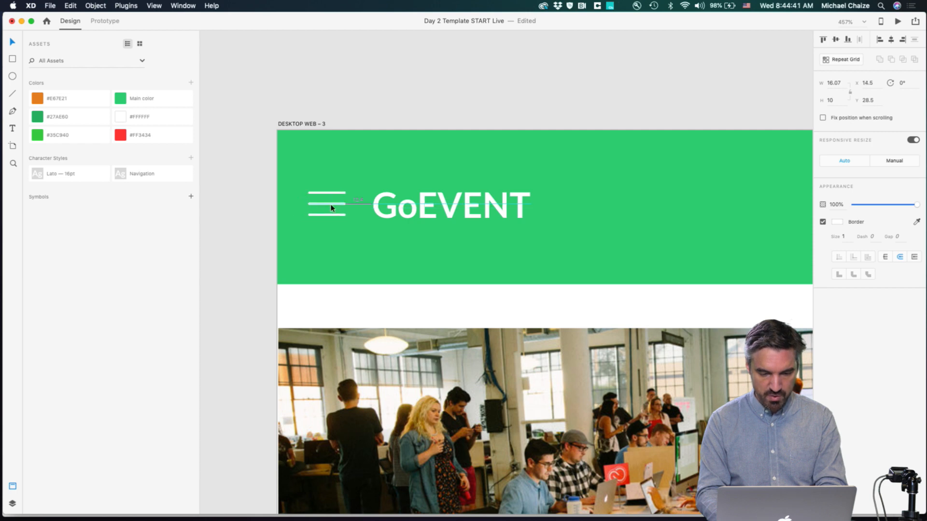
pyautogui.click(430, 211)
pyautogui.scroll(-5, 419, 248)
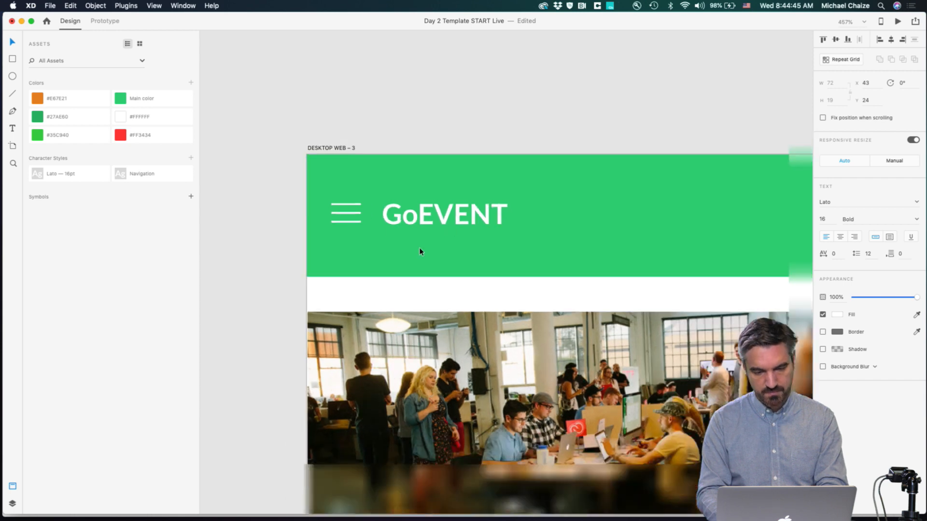
pyautogui.click(301, 253)
# Step: Duplicate the mobile artboard with the menu icon to start a version for the open menu
pyautogui.scroll(-5, 286, 284)
pyautogui.scroll(-5, 286, 284)
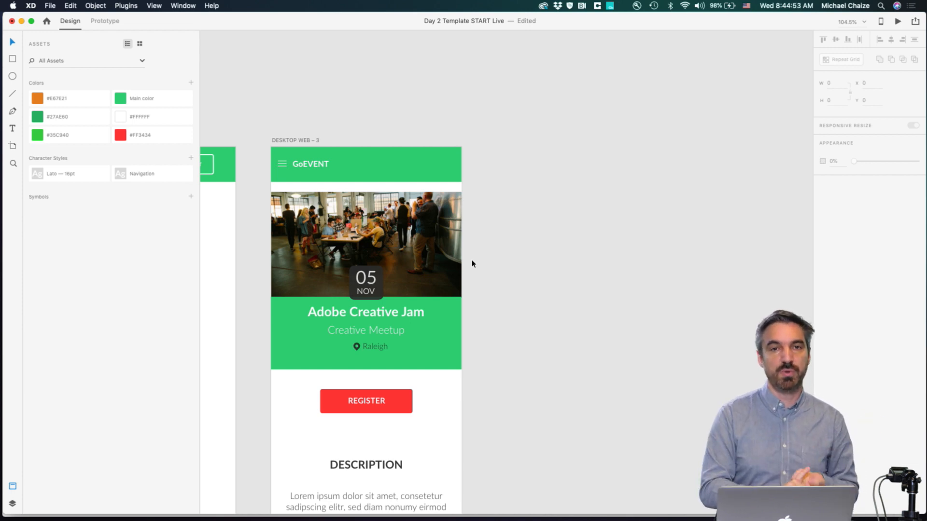
pyautogui.click(312, 141)
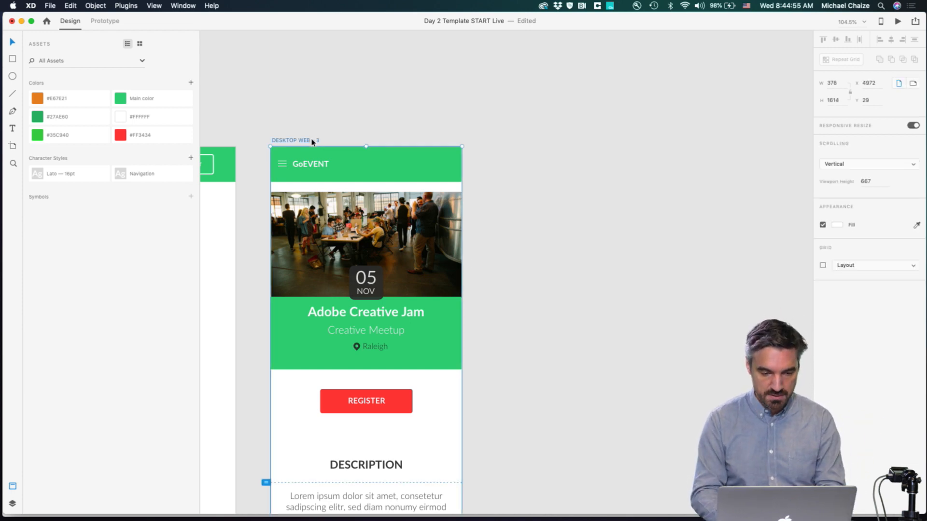
pyautogui.press('super+d')
pyautogui.scroll(-5, 448, 108)
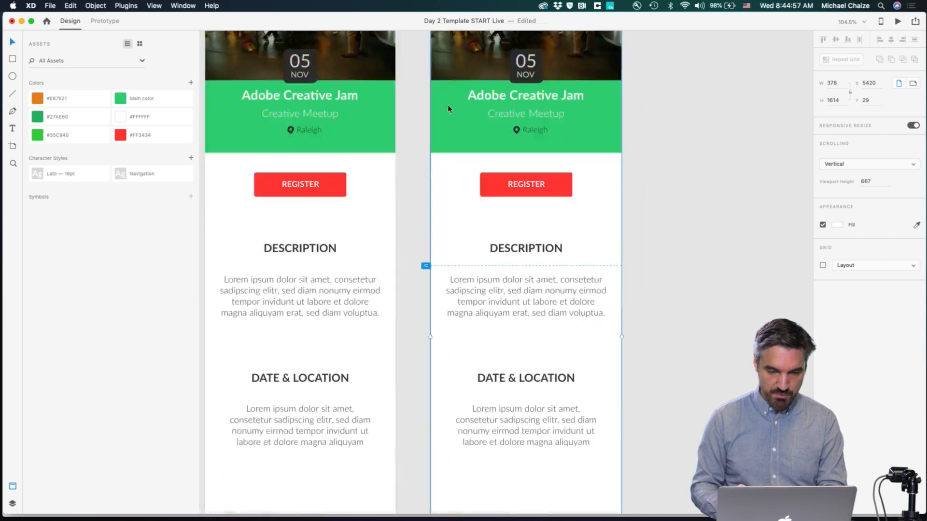
pyautogui.scroll(5, 448, 108)
pyautogui.click(503, 124)
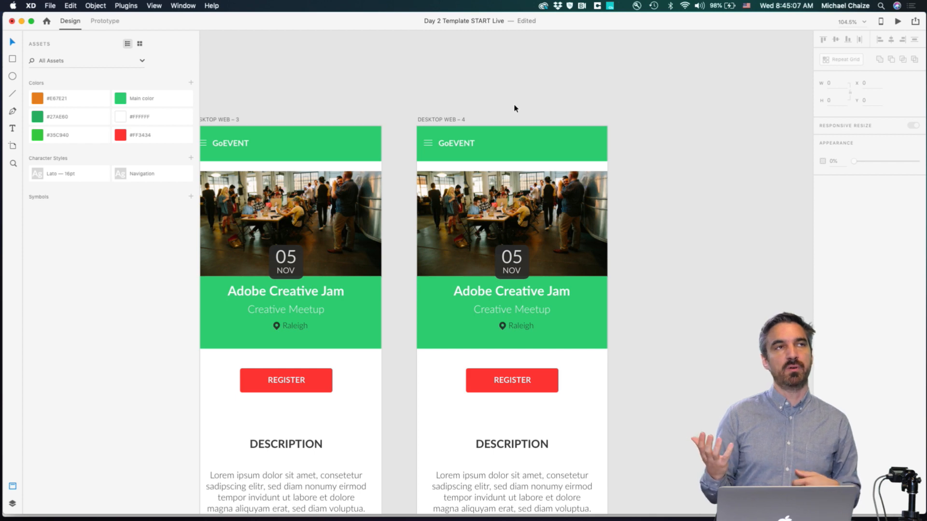
pyautogui.scroll(-3, 515, 108)
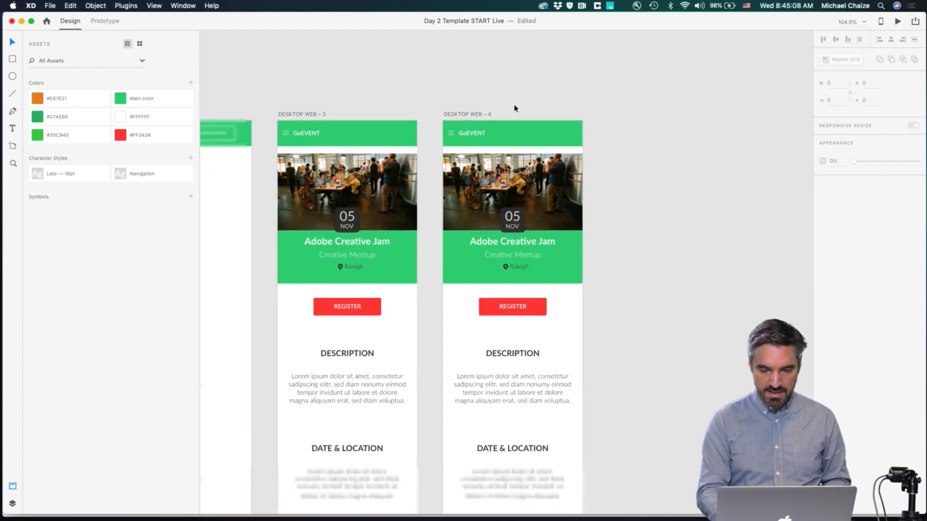
# Step: Try a 378 × 656 px #2F2F2F rectangle at 90% opacity as an overlay on the duplicated mobile artboard, and delete it
pyautogui.click(472, 116)
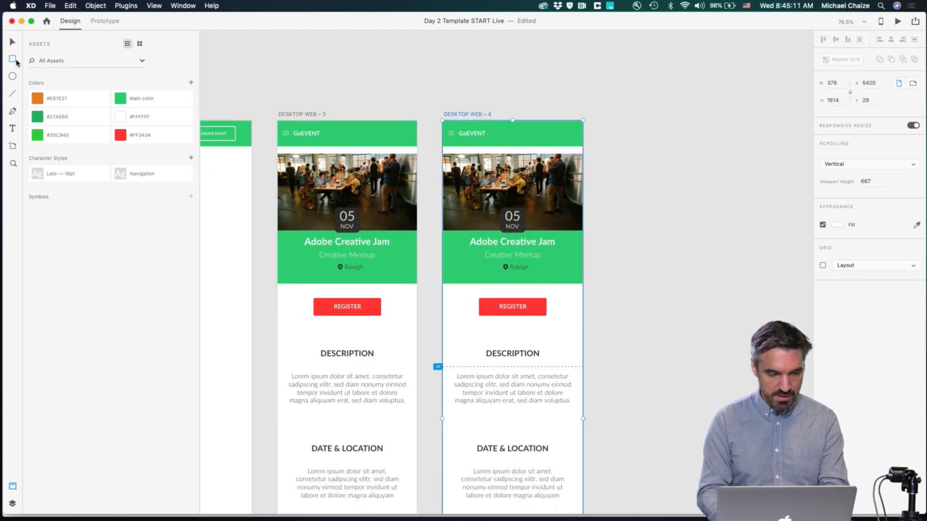
pyautogui.moveTo(443, 125); pyautogui.dragTo(584, 366)
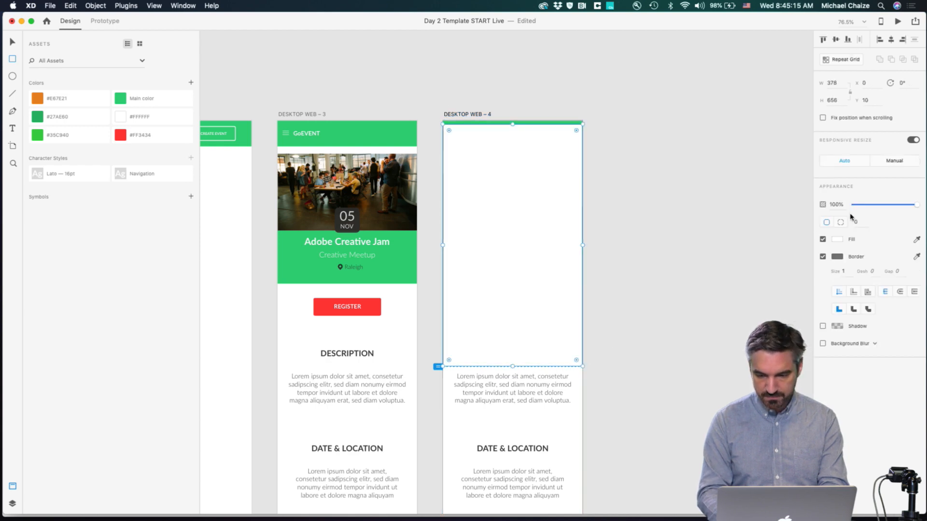
pyautogui.click(837, 240)
pyautogui.moveTo(721, 266); pyautogui.dragTo(723, 254)
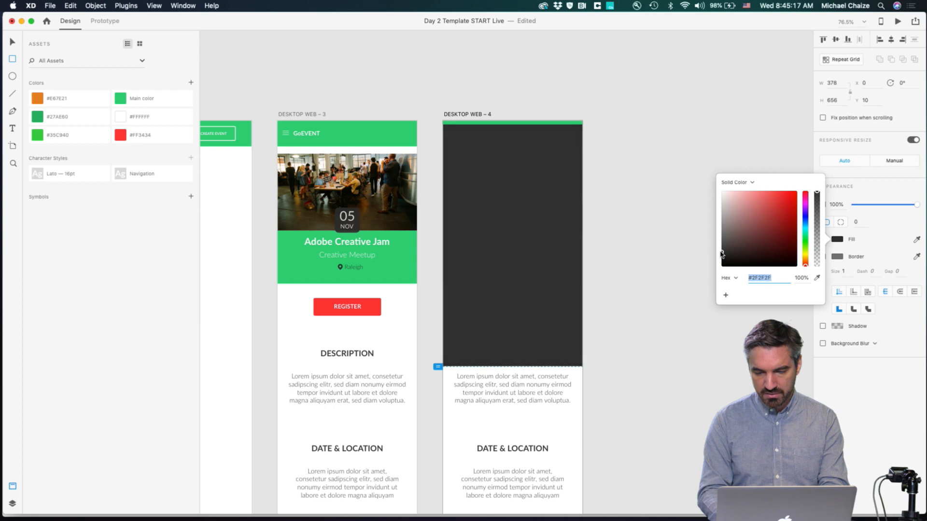
pyautogui.click(5, 40)
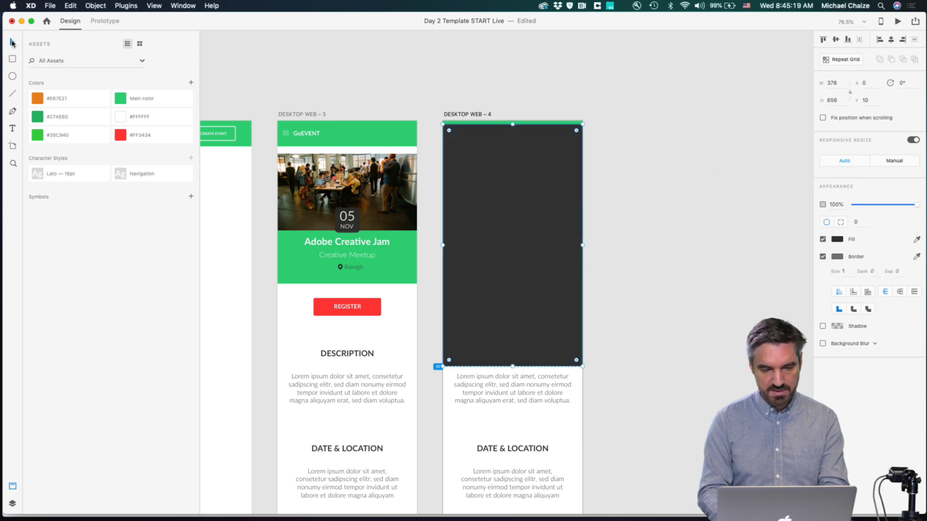
pyautogui.press('9')
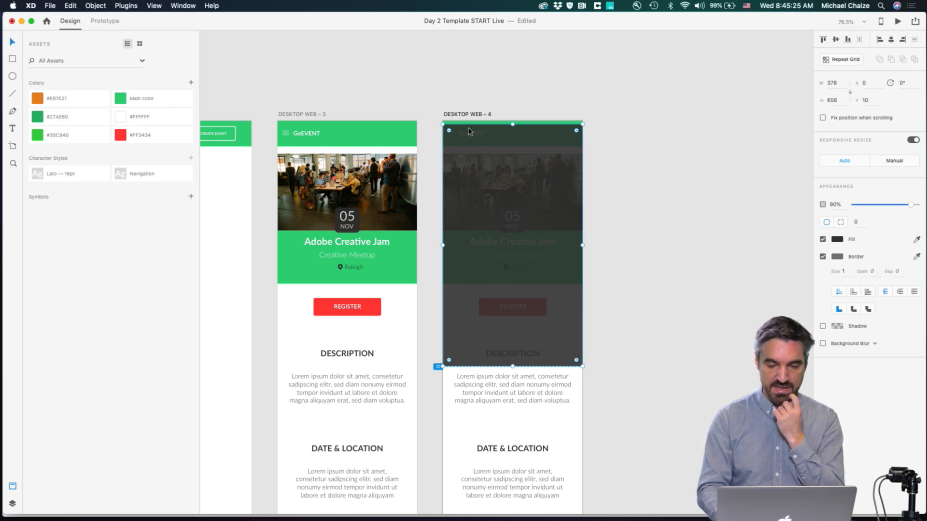
pyautogui.press('Delete')
pyautogui.scroll(5, 538, 102)
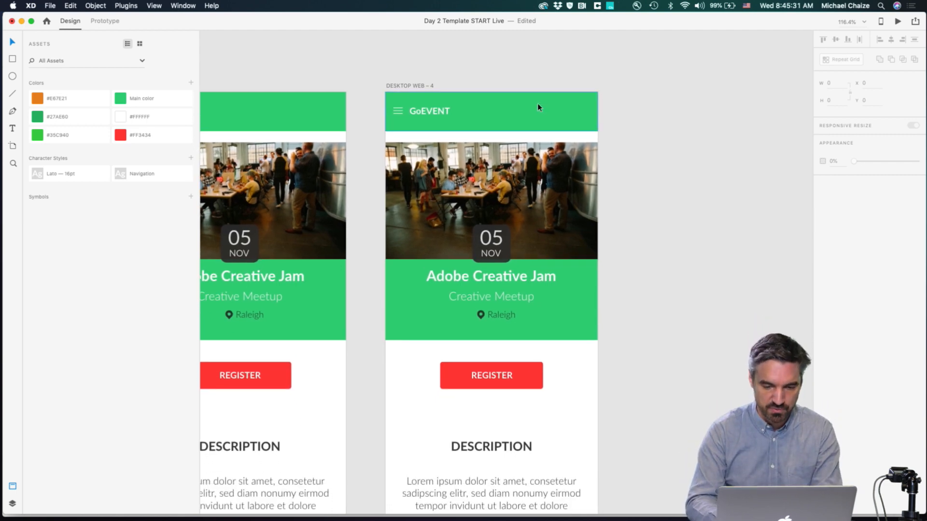
# Step: Shift all content below the green header on the duplicated mobile artboard about 80 px to the right
pyautogui.scroll(-2, 538, 103)
pyautogui.scroll(-4, 638, 156)
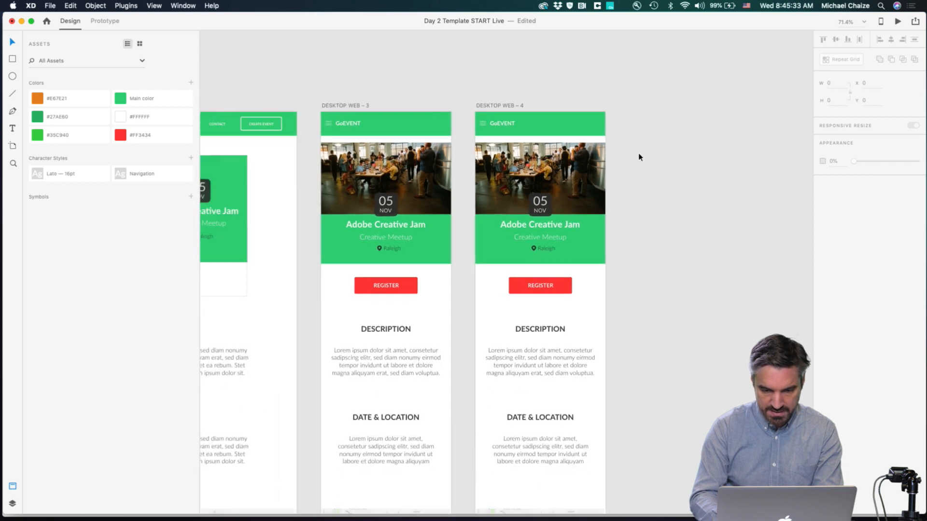
pyautogui.moveTo(597, 151); pyautogui.dragTo(473, 449)
pyautogui.click(572, 130)
pyautogui.click(420, 106)
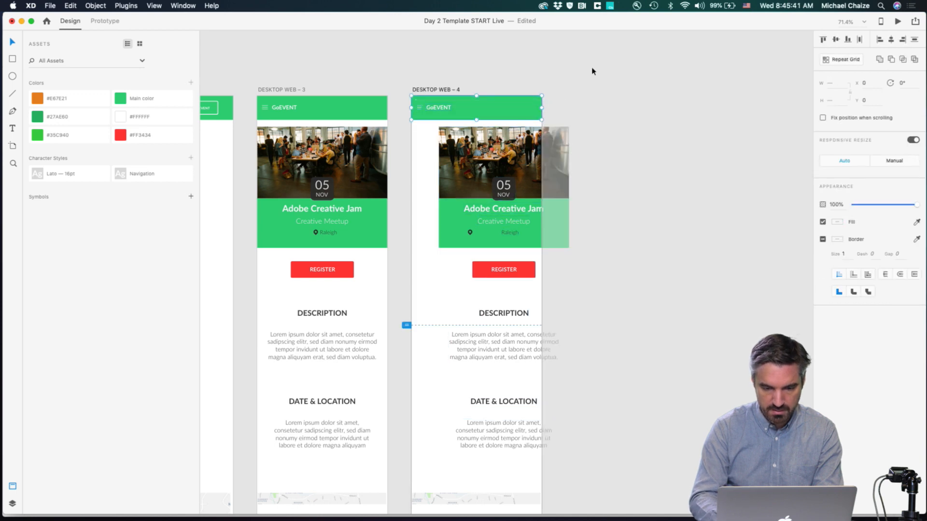
pyautogui.click(512, 87)
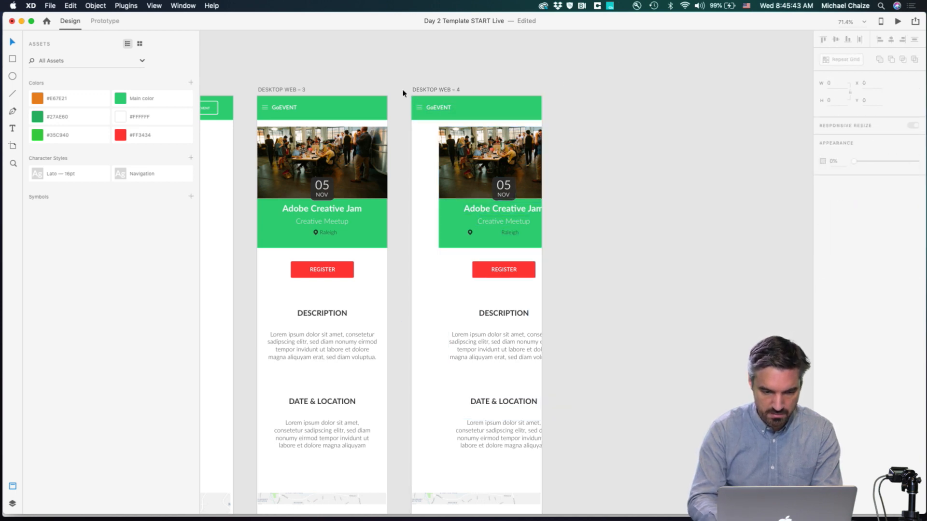
pyautogui.click(399, 119)
pyautogui.moveTo(256, 103); pyautogui.dragTo(257, 103)
pyautogui.press('super+g')
pyautogui.click(311, 80)
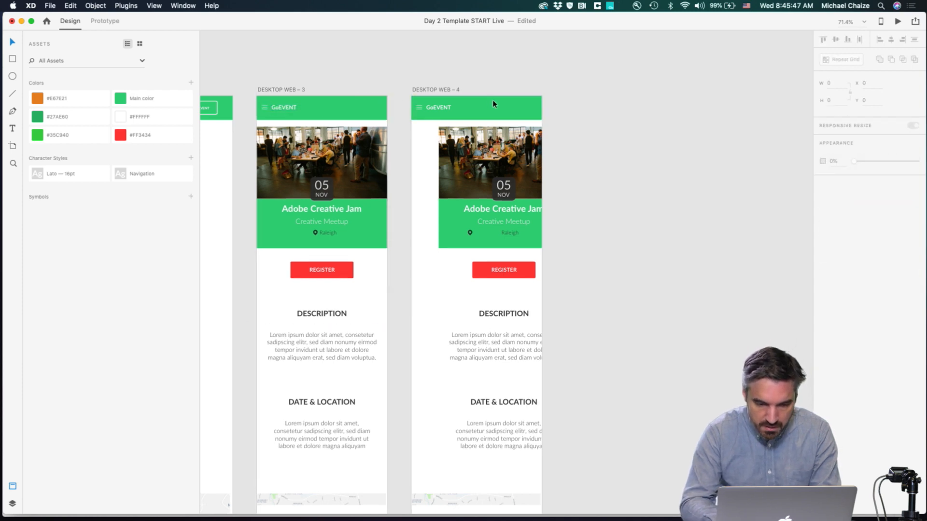
# Step: Shift the duplicated artboard's content further right to about X 147.5, and move the GoEVENT logo to the middle of its header
pyautogui.scroll(3, 494, 104)
pyautogui.scroll(-3, 389, 149)
pyautogui.moveTo(379, 159); pyautogui.dragTo(481, 457)
pyautogui.click(620, 264)
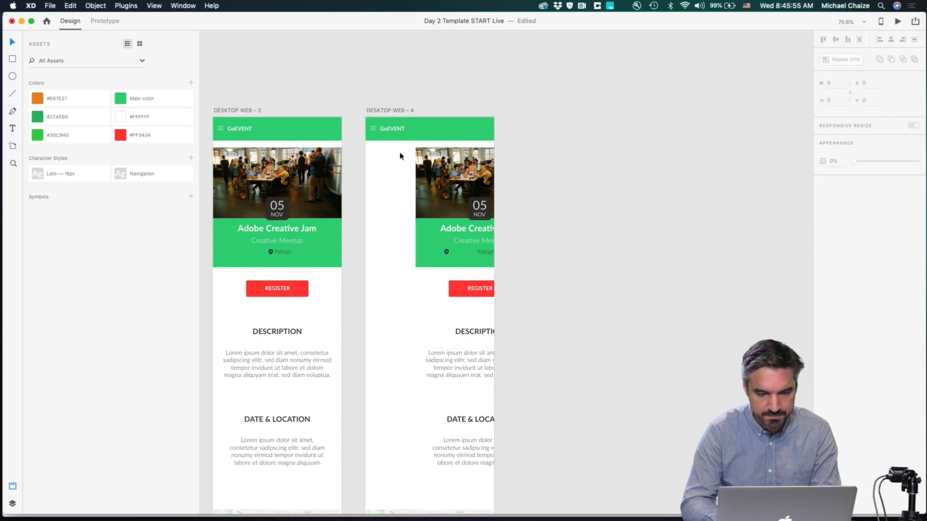
pyautogui.moveTo(388, 129); pyautogui.dragTo(431, 129)
pyautogui.click(560, 130)
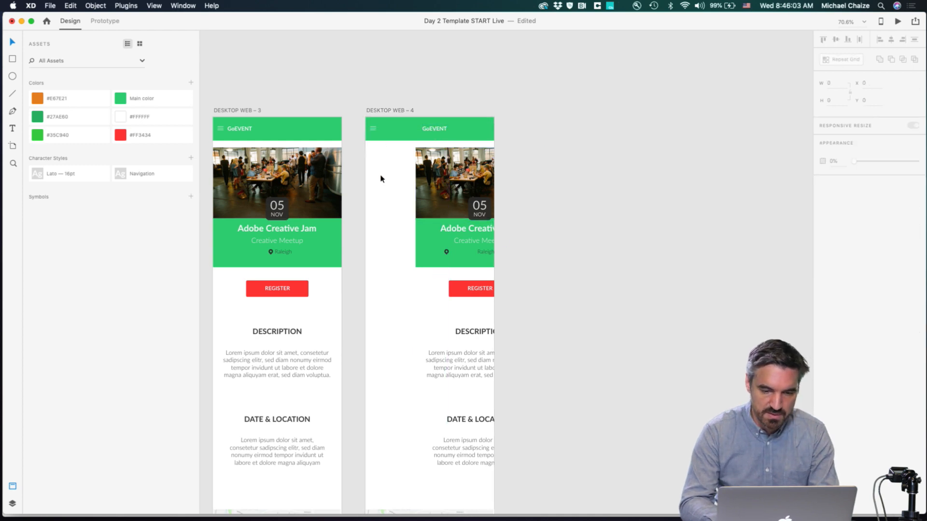
# Step: Draw a 147 × 680 px rectangle at X 0, Y 70 in the empty strip beside the shifted content
pyautogui.click(432, 166)
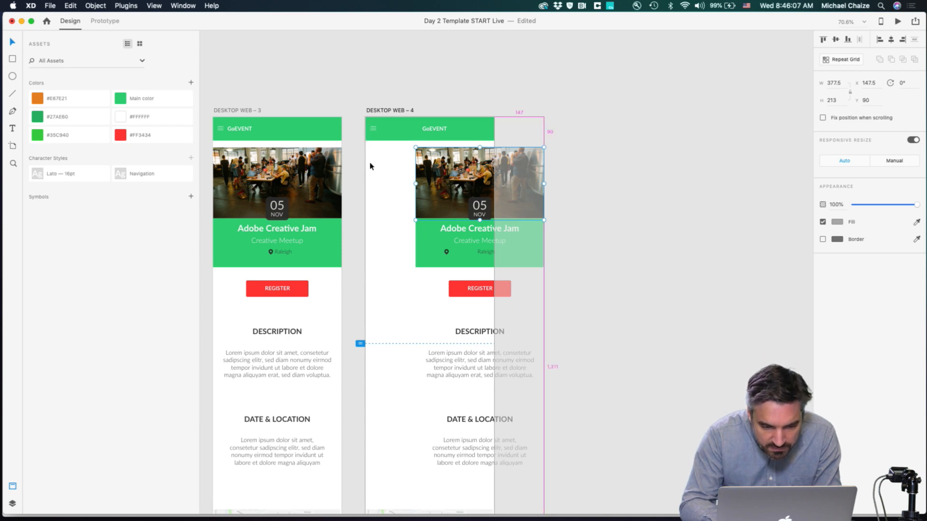
pyautogui.click(377, 147)
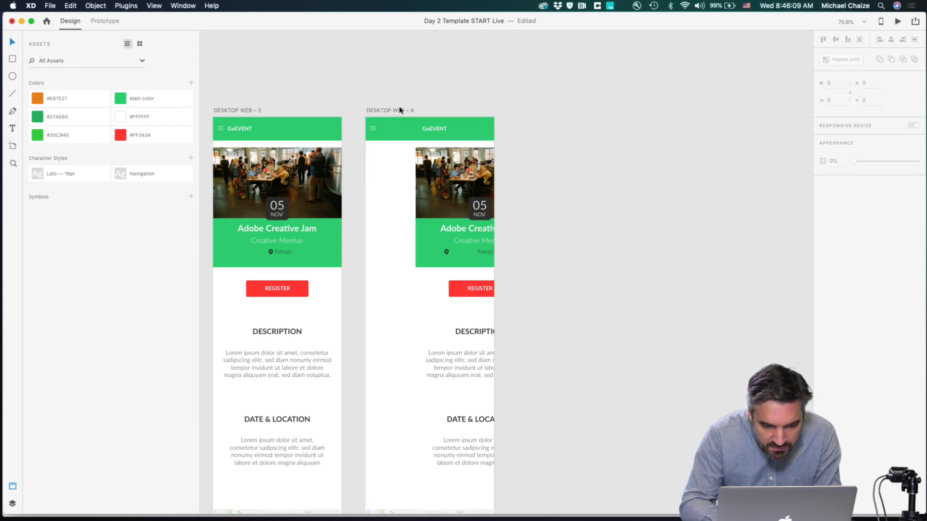
pyautogui.click(427, 193)
pyautogui.click(402, 167)
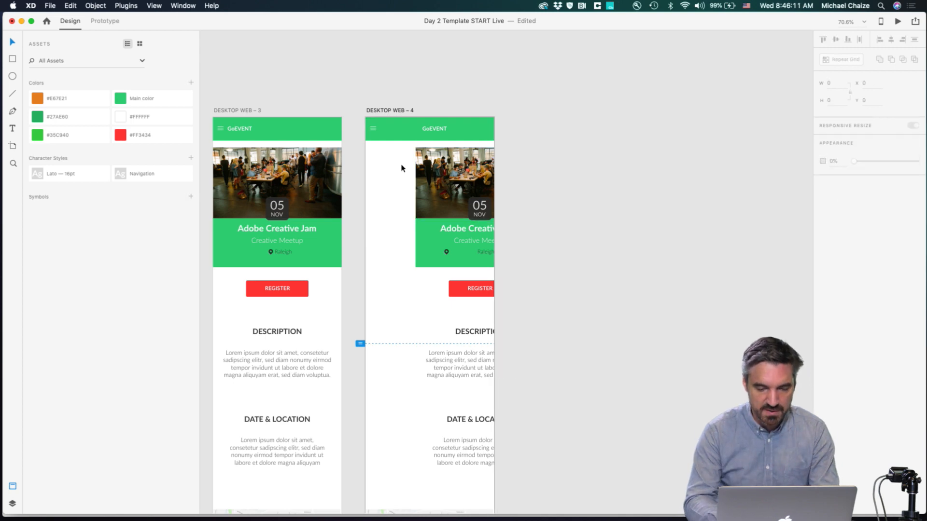
pyautogui.scroll(2, 402, 168)
pyautogui.scroll(-2, 402, 166)
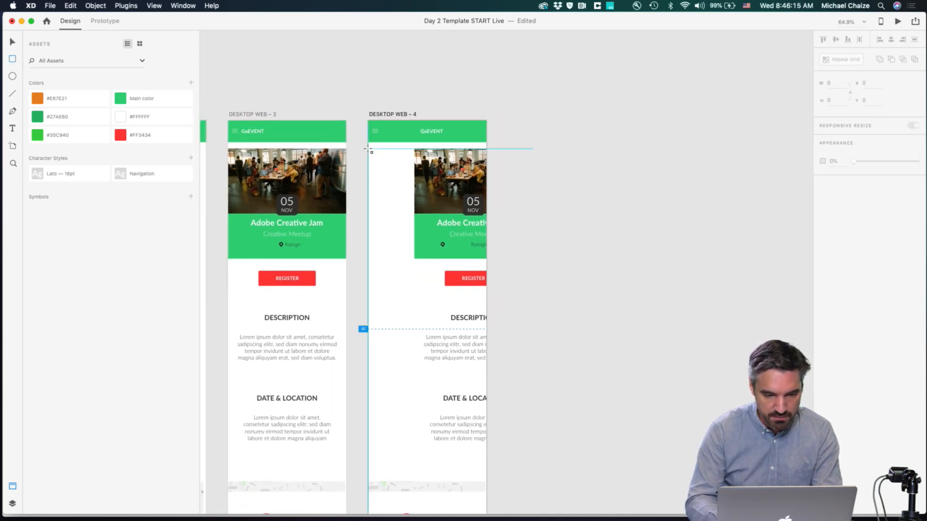
pyautogui.moveTo(368, 143); pyautogui.dragTo(415, 357)
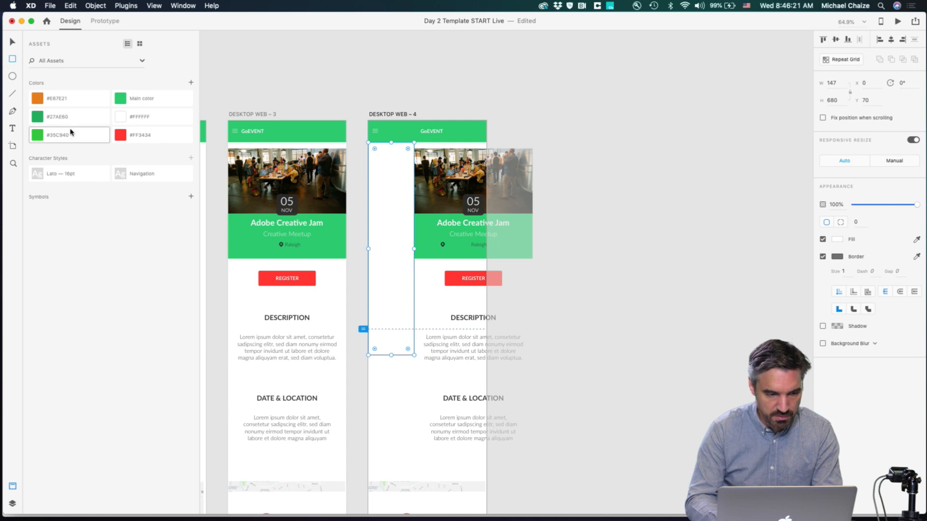
# Step: Fill the sidebar rectangle with the saved colour #27AE60 and remove its border
pyautogui.click(39, 118)
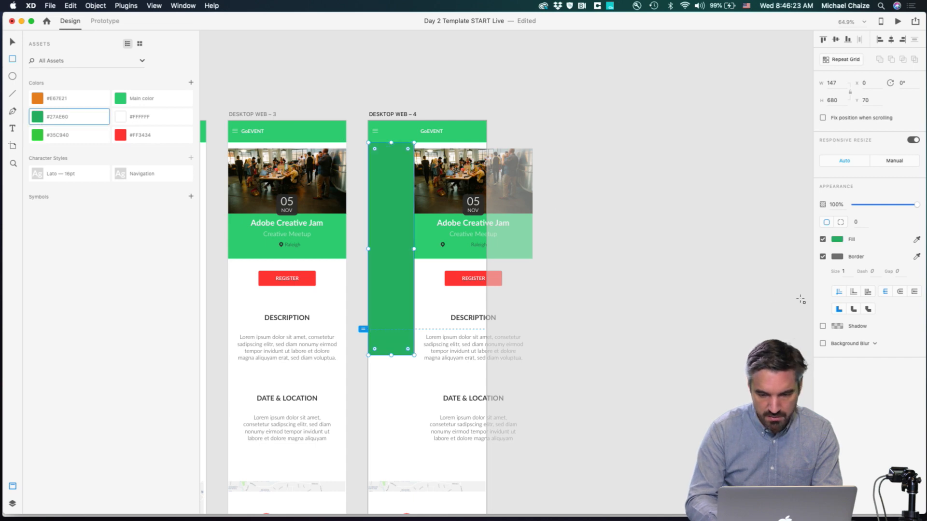
pyautogui.click(823, 257)
pyautogui.scroll(3, 402, 162)
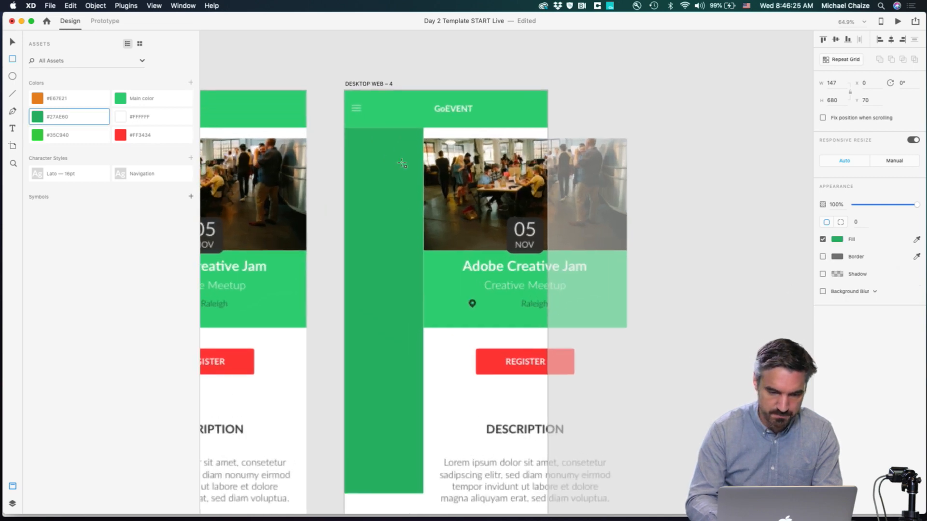
pyautogui.click(13, 42)
pyautogui.click(315, 62)
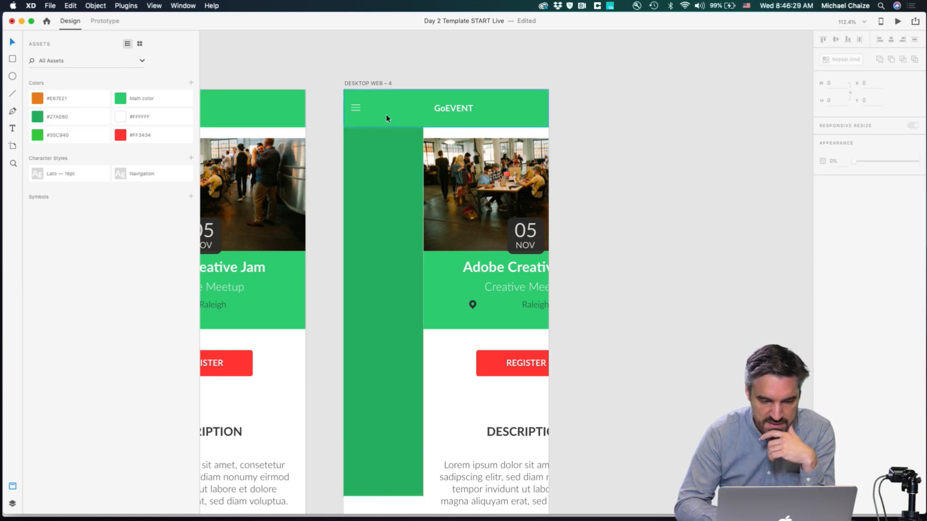
# Step: Nudge the GoEVENT logo about 10 px right and place the three-line menu icon just before it at X 150.5, Y 28.5
pyautogui.hscroll(-2, 346, 117)
pyautogui.hscroll(-5, 346, 117)
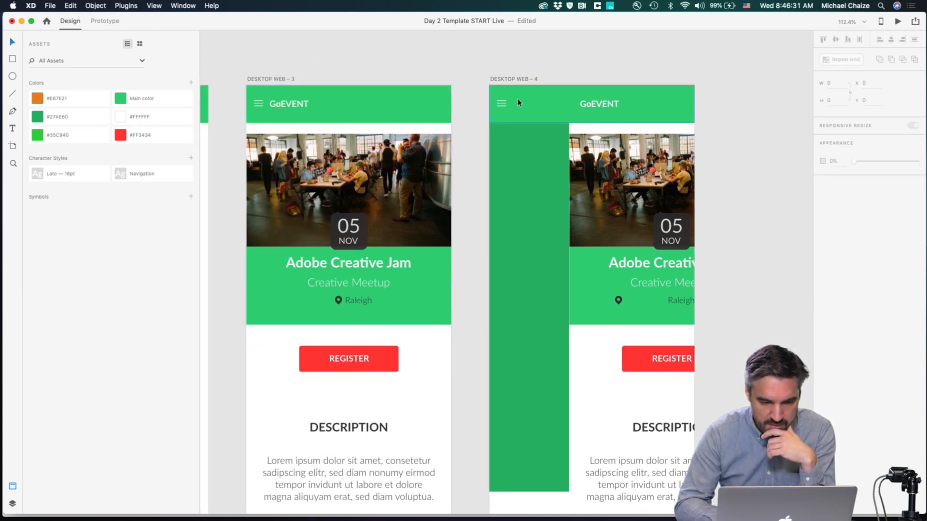
pyautogui.scroll(2, 517, 97)
pyautogui.scroll(5, 517, 97)
pyautogui.click(383, 96)
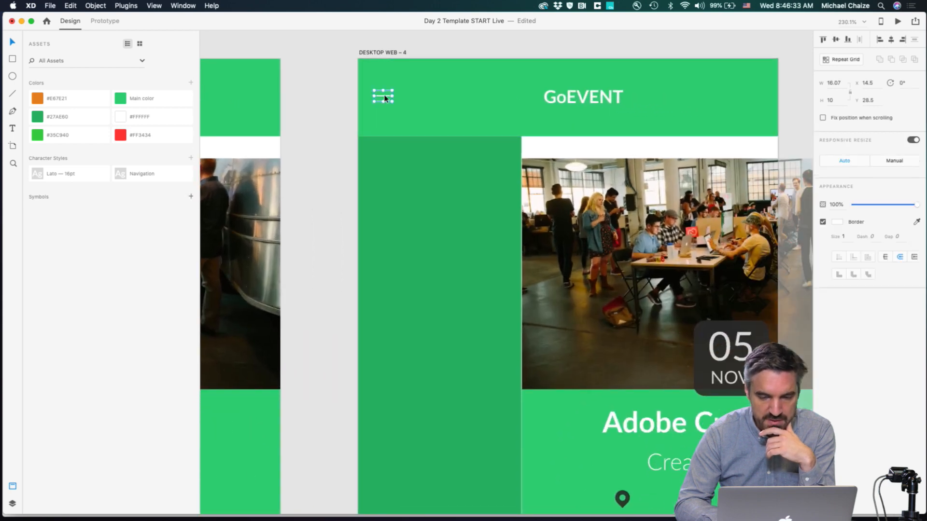
pyautogui.moveTo(563, 95); pyautogui.dragTo(574, 95)
pyautogui.click(383, 99)
pyautogui.moveTo(399, 99); pyautogui.dragTo(529, 96)
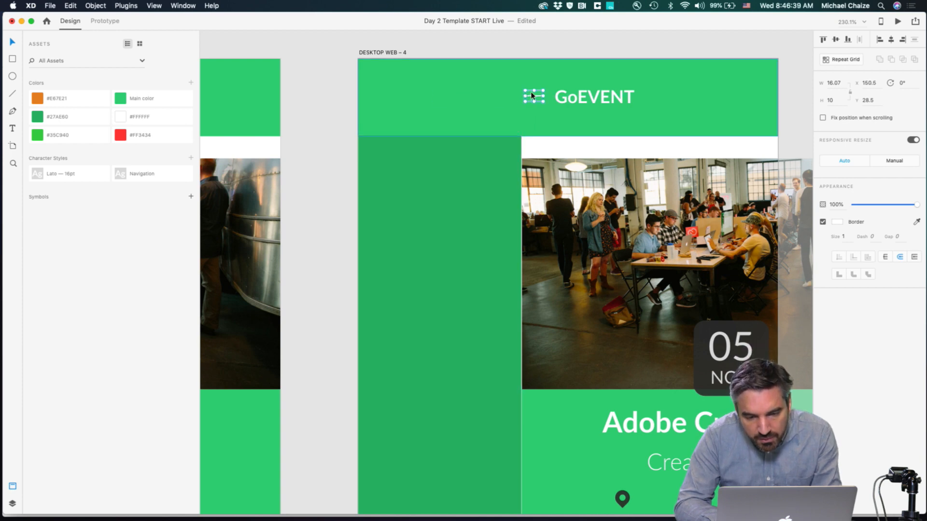
# Step: Rotate the three-line menu icon 90° so its lines stand vertically beside the logo
pyautogui.scroll(5, 531, 97)
pyautogui.moveTo(561, 115); pyautogui.dragTo(504, 142)
pyautogui.scroll(-5, 560, 167)
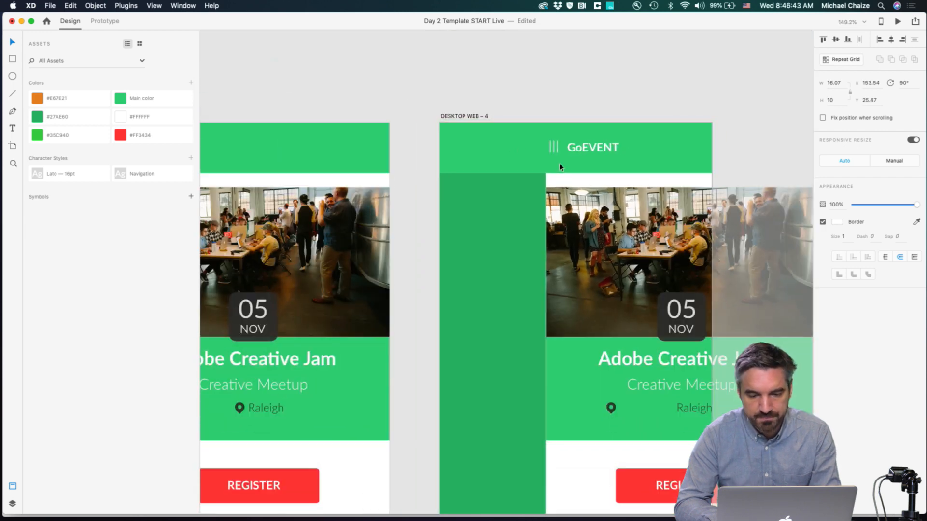
pyautogui.click(569, 96)
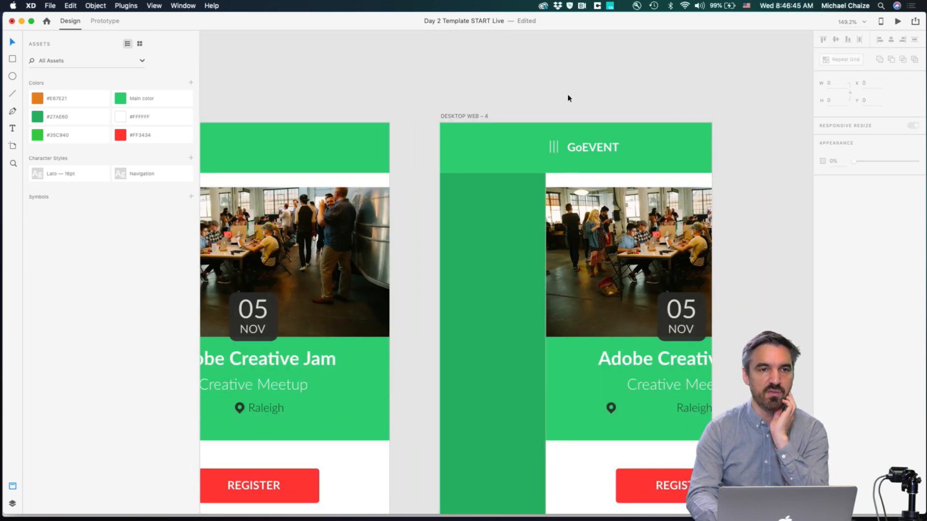
# Step: Copy the BROWSE EVENTS label from the tablet layout's navigation and paste it into the artboard with the green sidebar
pyautogui.scroll(-3, 569, 98)
pyautogui.hscroll(-8, 569, 98)
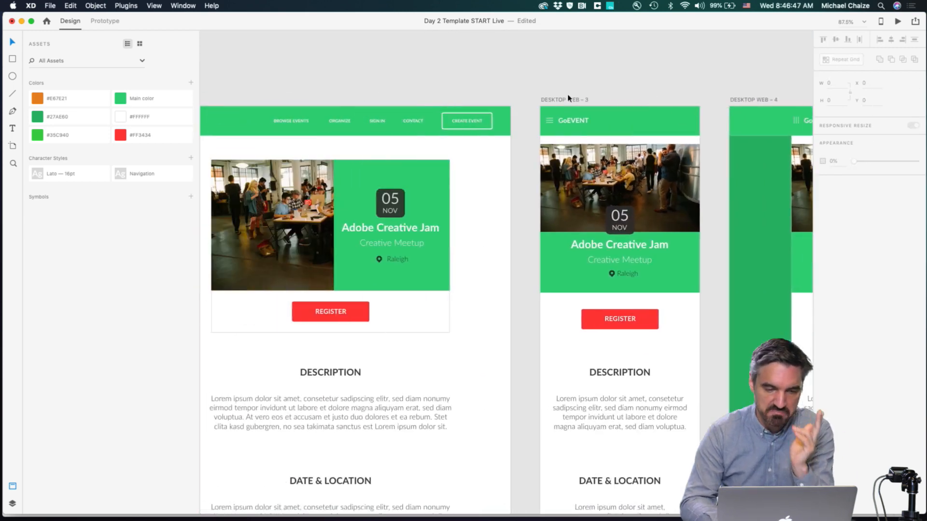
pyautogui.scroll(3, 491, 110)
pyautogui.click(441, 139)
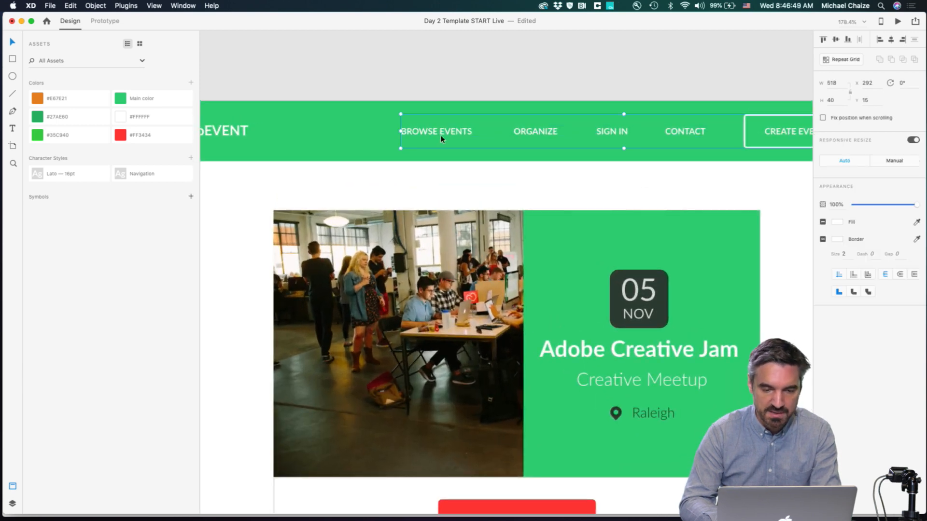
pyautogui.doubleClick(452, 138)
pyautogui.click(452, 138)
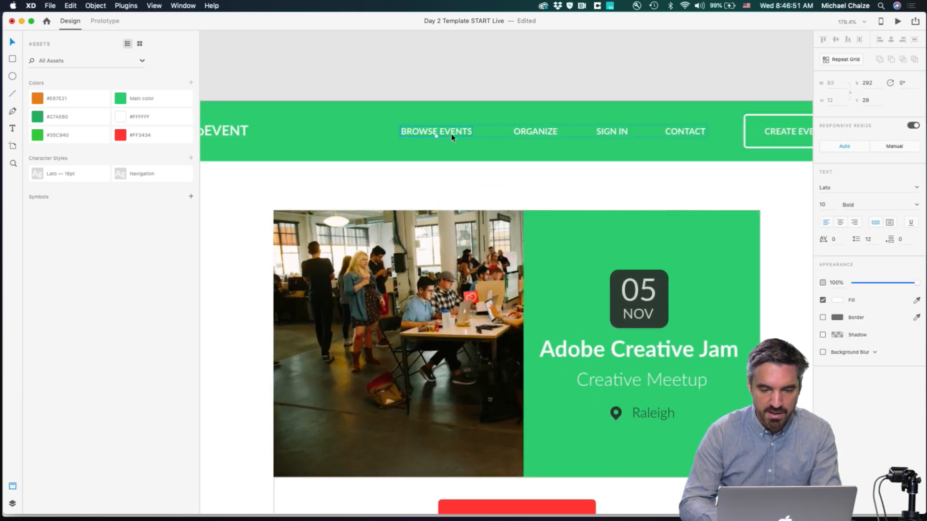
pyautogui.hscroll(15, 453, 138)
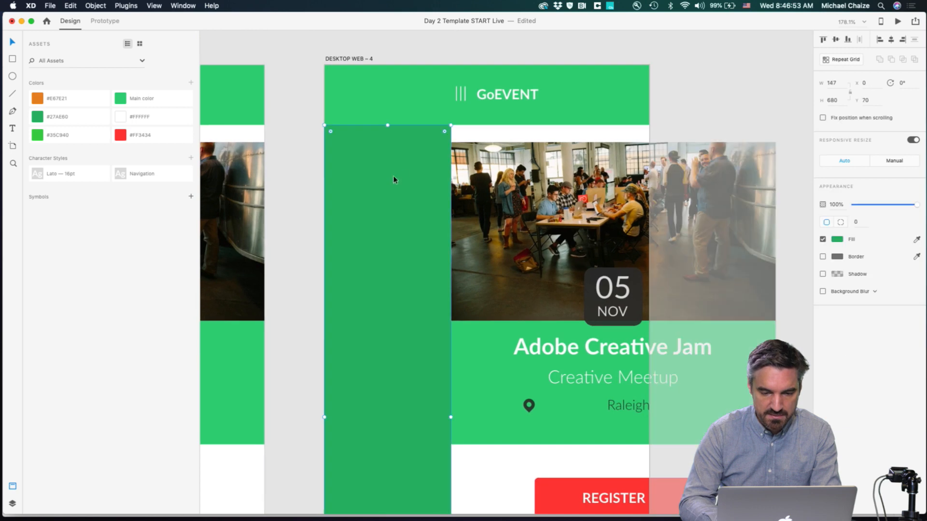
pyautogui.scroll(-5, 479, 416)
pyautogui.scroll(-3, 479, 416)
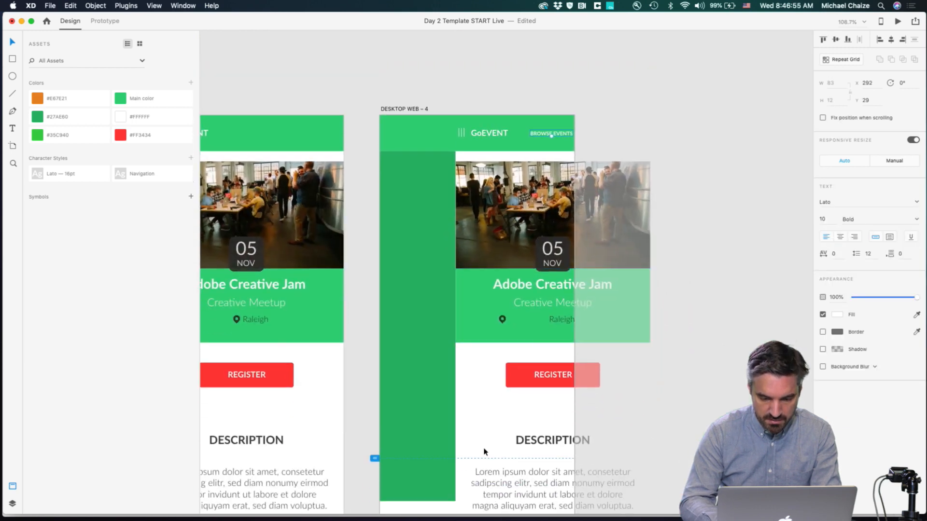
# Step: Move BROWSE EVENTS into the green sidebar at X 26, Y 95 and paste a copy of the tablet layout's ORGANIZE label below it at Y 127
pyautogui.click(485, 408)
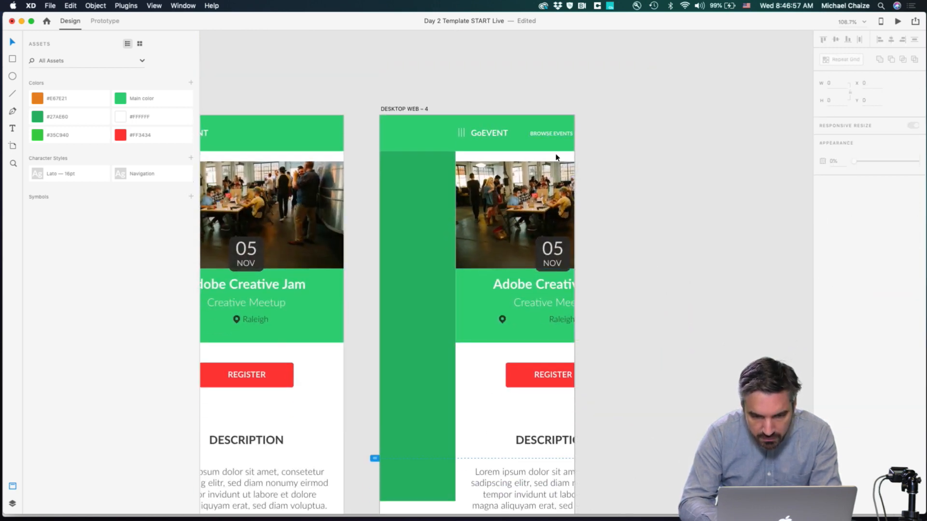
pyautogui.moveTo(546, 135); pyautogui.dragTo(407, 169)
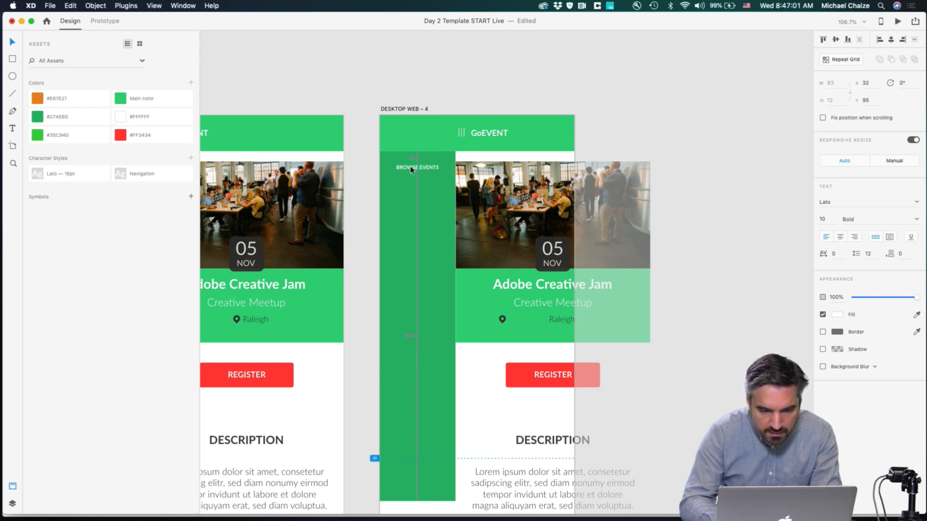
pyautogui.hscroll(-10, 408, 169)
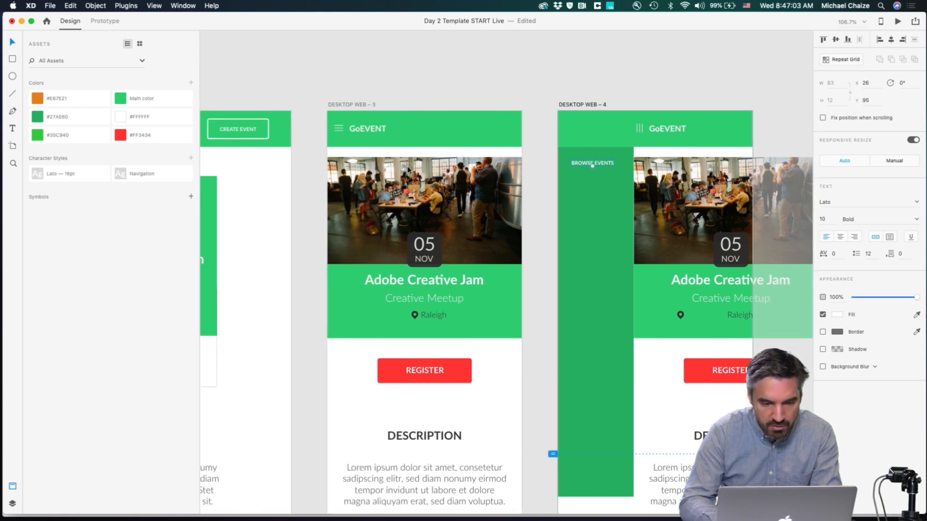
pyautogui.click(389, 157)
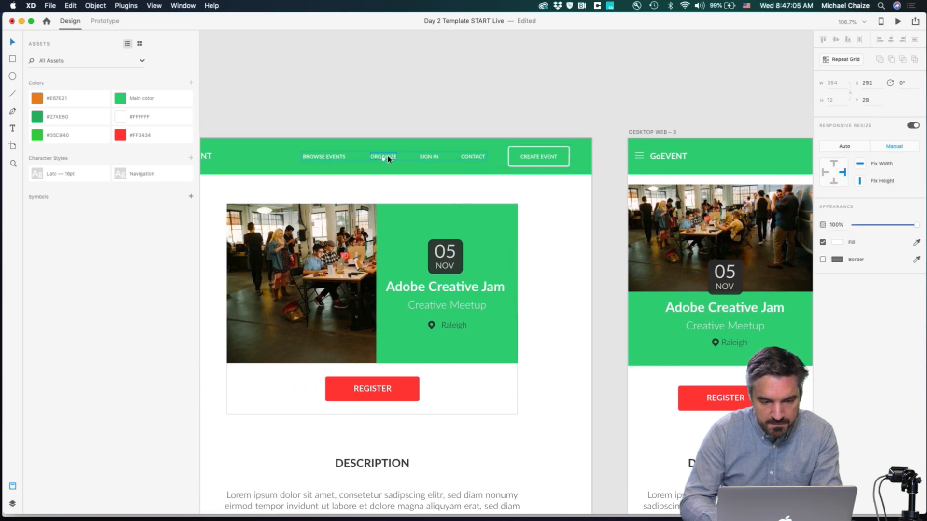
pyautogui.hscroll(10, 386, 158)
pyautogui.scroll(-3, 387, 157)
pyautogui.click(387, 157)
pyautogui.scroll(2, 377, 92)
pyautogui.press('super+v')
pyautogui.moveTo(451, 295); pyautogui.dragTo(380, 145)
# Step: Copy the SIGN IN label from the tablet navigation into the green sidebar below ORGANIZE at X 26, Y 159
pyautogui.hscroll(-15, 380, 145)
pyautogui.scroll(4, 380, 145)
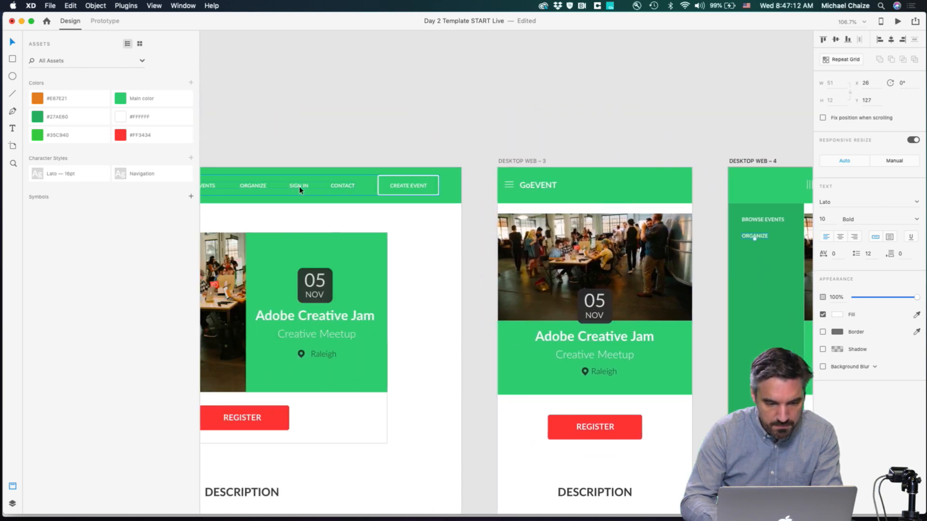
pyautogui.click(299, 190)
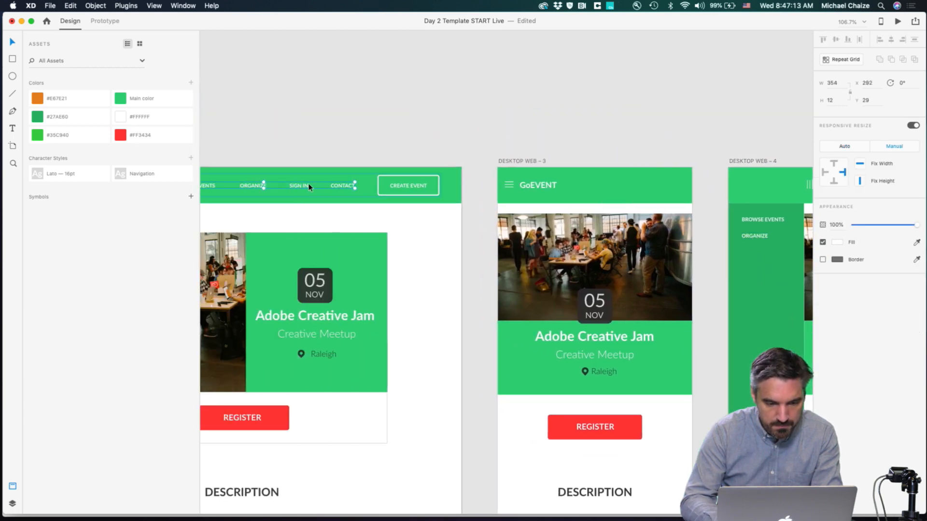
pyautogui.click(761, 269)
pyautogui.hscroll(8, 761, 270)
pyautogui.scroll(-3, 761, 270)
pyautogui.scroll(-1, 761, 272)
pyautogui.press('super+v')
pyautogui.moveTo(611, 301); pyautogui.dragTo(544, 167)
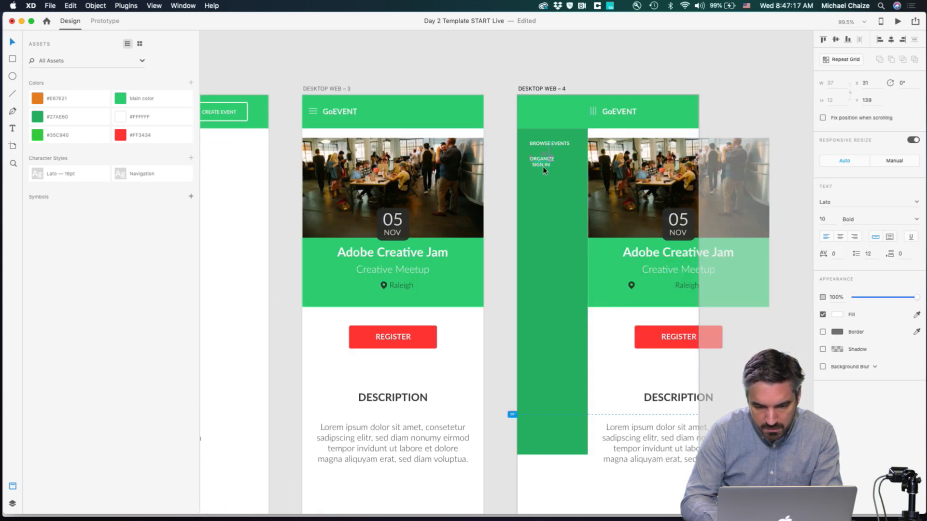
# Step: Copy the CONTACT label from the tablet navigation into the green sidebar below SIGN IN at X 26, Y 191
pyautogui.hscroll(-10, 389, 193)
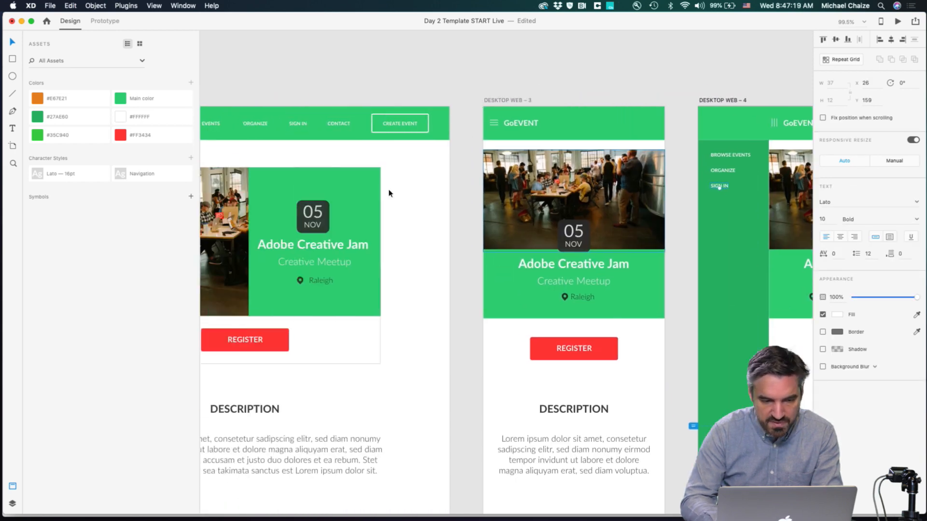
pyautogui.click(420, 124)
pyautogui.doubleClick(421, 125)
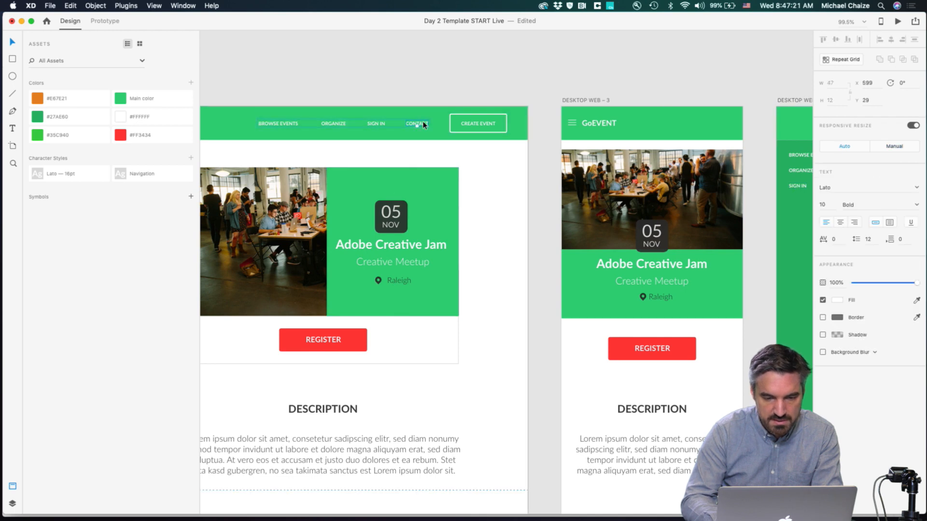
pyautogui.hscroll(8, 444, 137)
pyautogui.scroll(-2, 445, 137)
pyautogui.press('super+v')
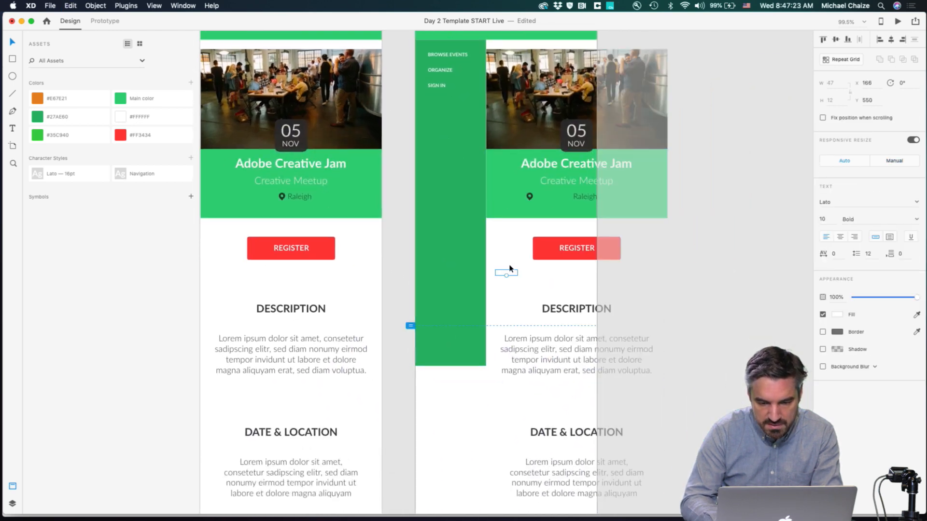
pyautogui.moveTo(467, 123); pyautogui.dragTo(444, 101)
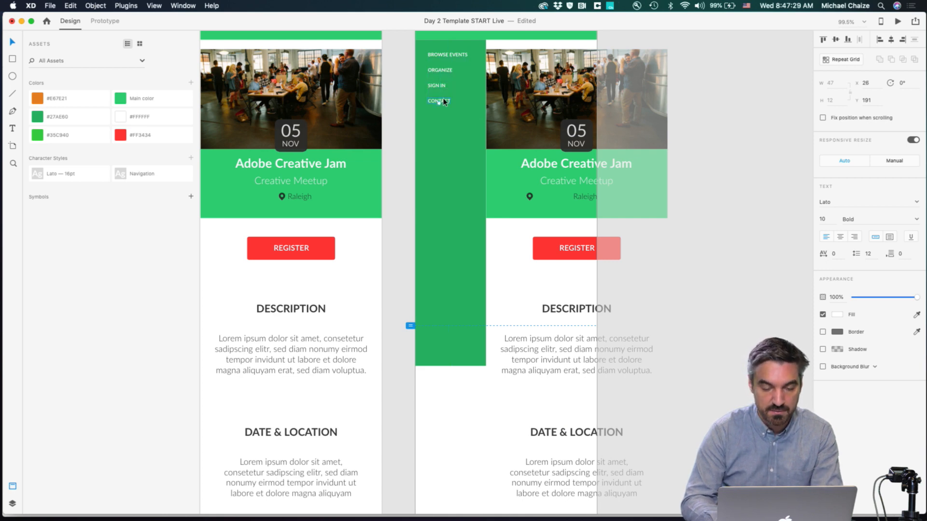
# Step: Copy the outlined CREATE EVENT button from the tablet header and paste it over the green sidebar
pyautogui.hscroll(-7, 443, 101)
pyautogui.scroll(2, 443, 102)
pyautogui.click(482, 119)
pyautogui.doubleClick(482, 120)
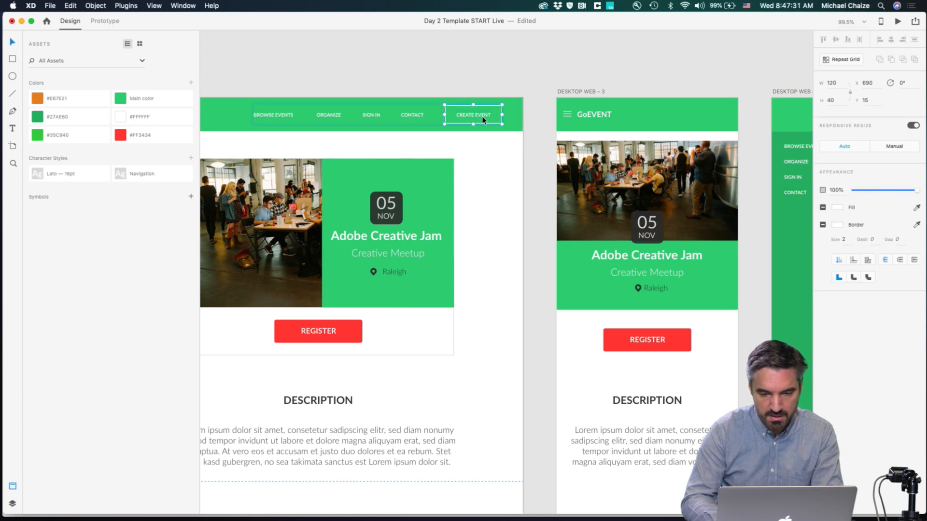
pyautogui.doubleClick(482, 115)
pyautogui.hscroll(6, 674, 172)
pyautogui.scroll(-2, 674, 172)
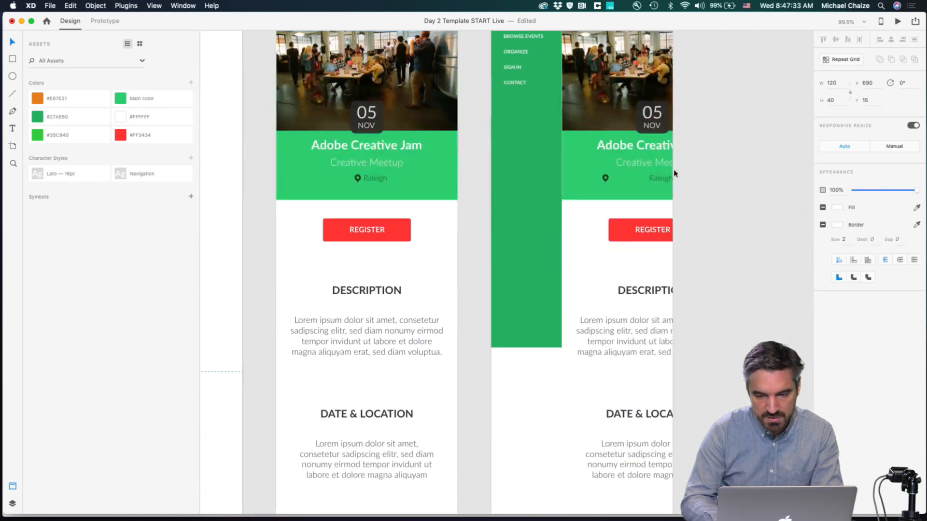
pyautogui.scroll(3, 569, 139)
pyautogui.press('super+v')
pyautogui.moveTo(512, 275); pyautogui.dragTo(520, 99)
pyautogui.scroll(5, 520, 100)
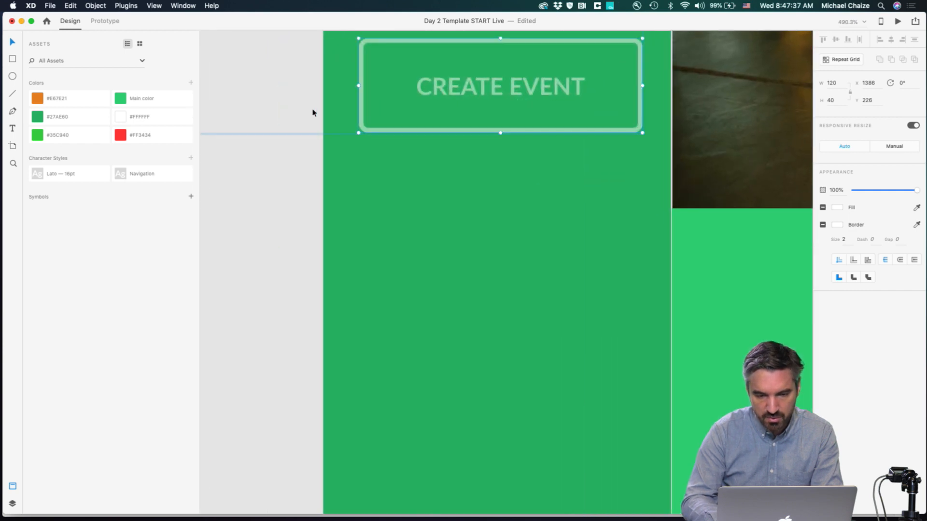
pyautogui.press('BackSpace')
pyautogui.scroll(-5, 508, 90)
pyautogui.press('super+z')
pyautogui.press('super+z')
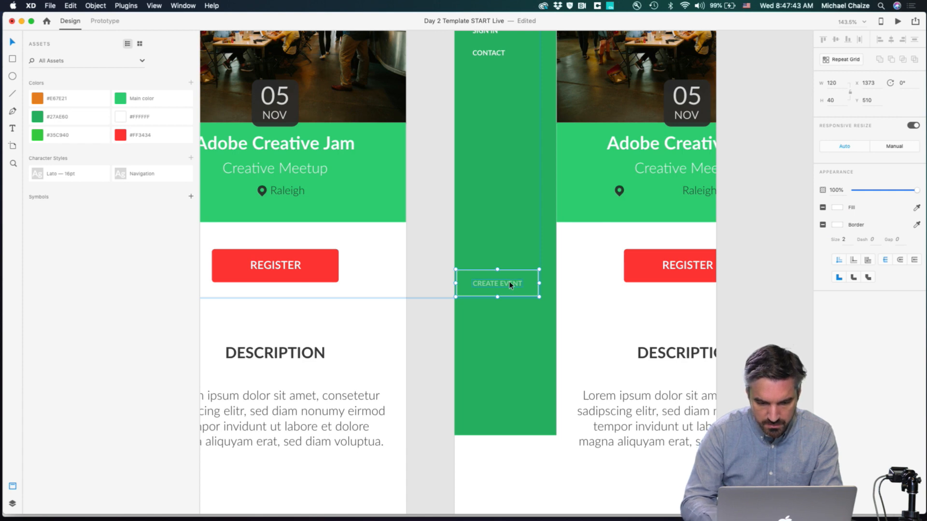
# Step: Place the CREATE EVENT button in the sidebar just below CONTACT at X 14, Y 213
pyautogui.moveTo(509, 281); pyautogui.dragTo(500, 75)
pyautogui.scroll(5, 496, 70)
pyautogui.scroll(3, 495, 71)
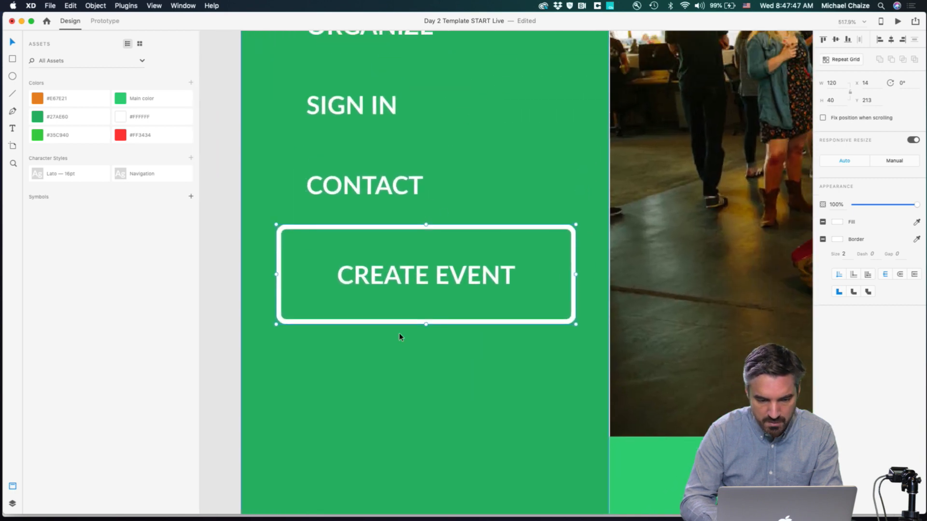
# Step: Shrink the CREATE EVENT button's outline to 91 × 32 px and align its label inside it with the sidebar links above
pyautogui.keyDown('shift'); pyautogui.click(484, 270); pyautogui.keyUp('shift')
pyautogui.click(566, 332)
pyautogui.click(572, 321)
pyautogui.moveTo(576, 324); pyautogui.dragTo(502, 302)
pyautogui.moveTo(421, 281); pyautogui.dragTo(389, 268)
pyautogui.moveTo(383, 302)
pyautogui.mouseDown()
pyautogui.moveTo(392, 305)
pyautogui.moveTo(383, 306)
pyautogui.mouseUp()
pyautogui.scroll(-5, 383, 306)
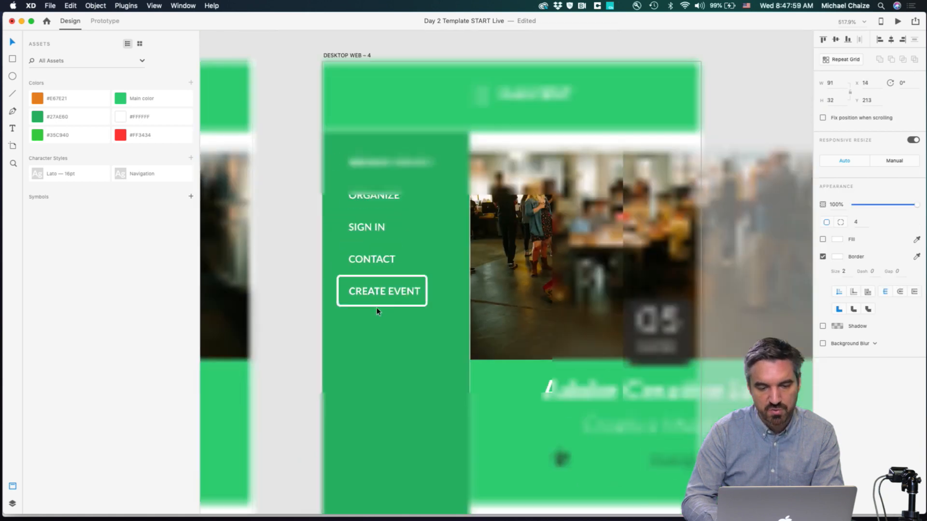
pyautogui.click(303, 253)
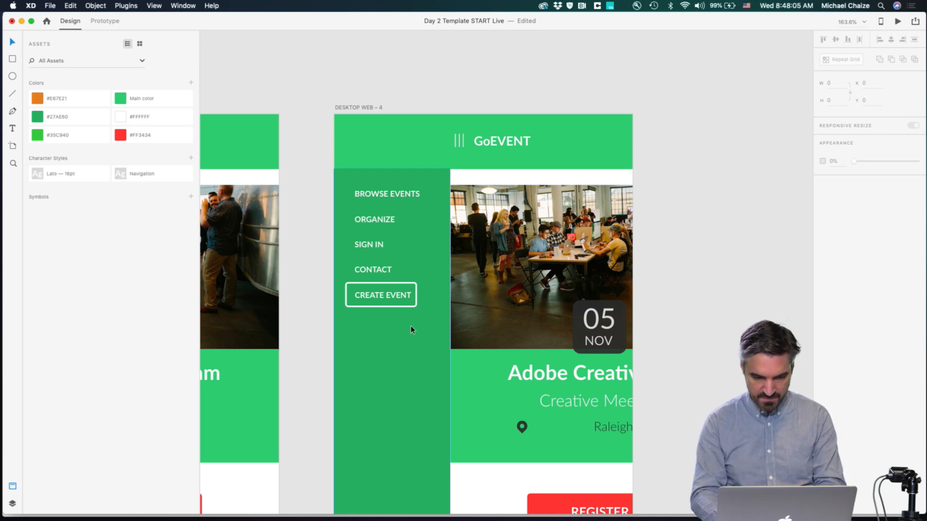
# Step: Review the open-sidebar mobile artboard beside the regular mobile and tablet artboards
pyautogui.scroll(-3, 410, 325)
pyautogui.scroll(-3, 411, 329)
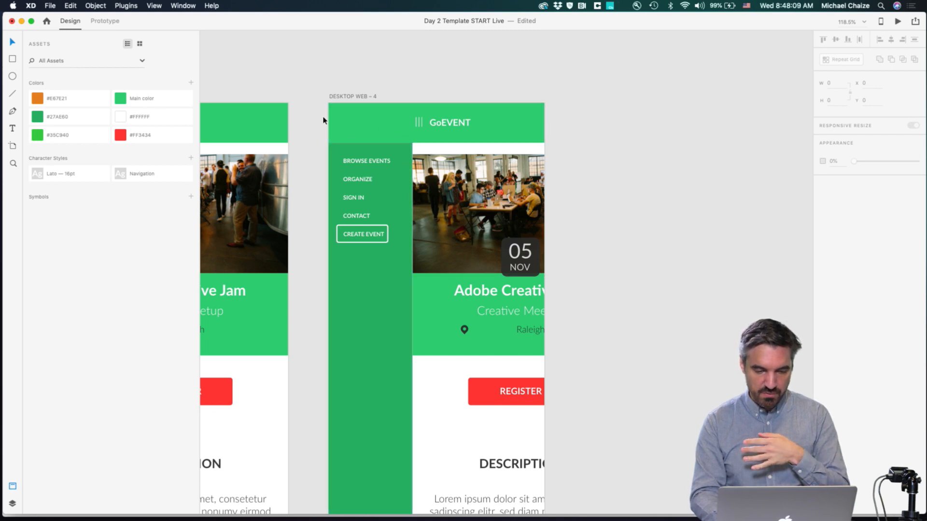
pyautogui.scroll(-3, 323, 119)
pyautogui.hscroll(-3, 323, 120)
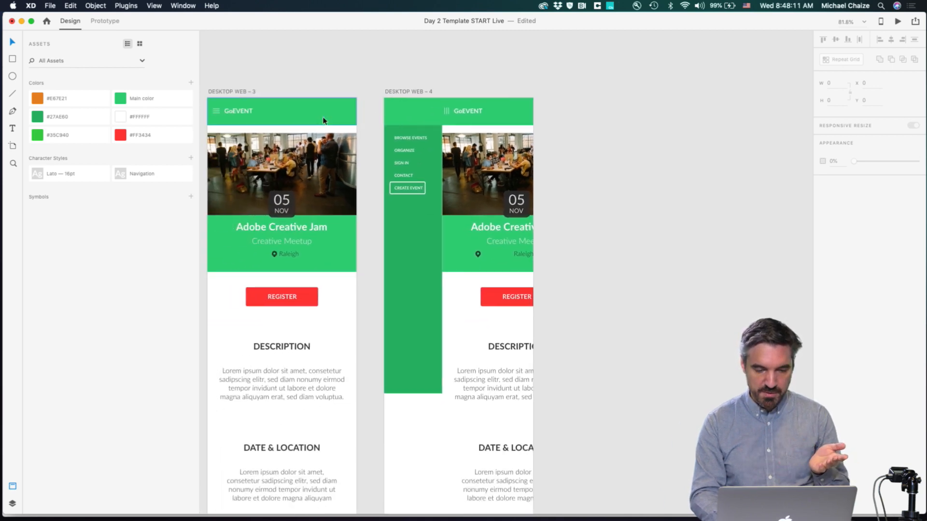
pyautogui.hscroll(-3, 323, 120)
pyautogui.click(305, 113)
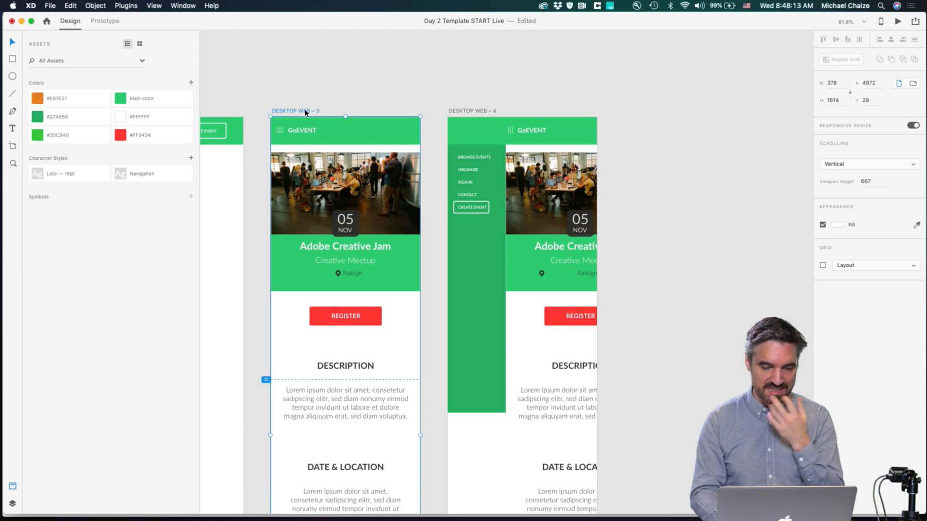
pyautogui.hscroll(-4, 306, 114)
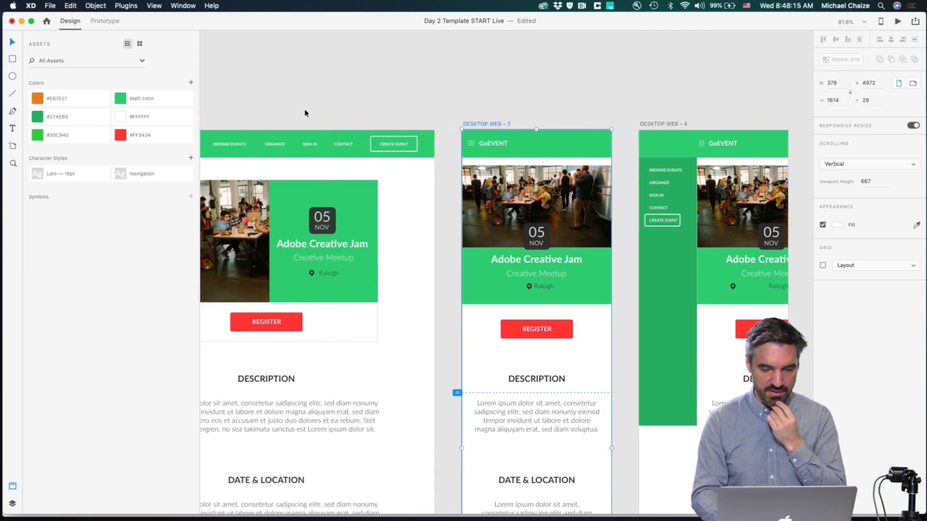
pyautogui.hscroll(7, 306, 114)
pyautogui.hscroll(-3, 273, 106)
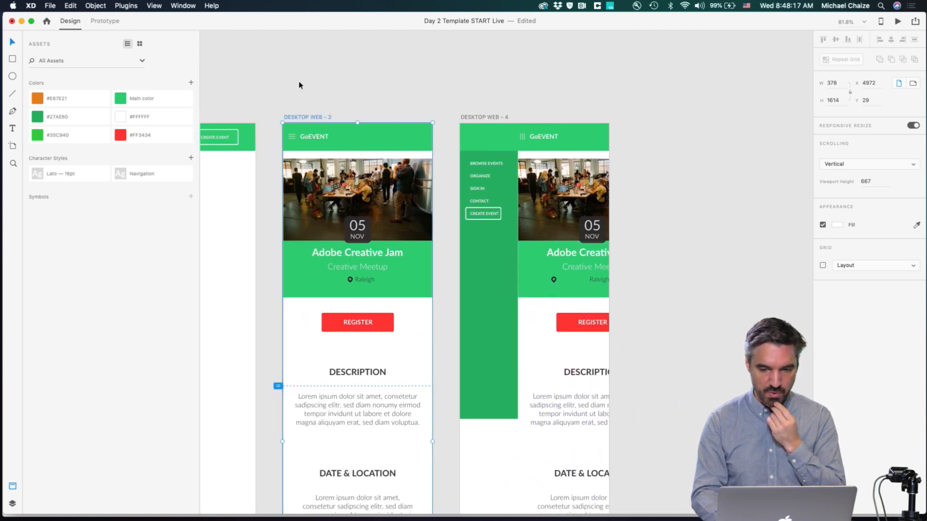
# Step: In prototype mode, link the three-line menu icon on DESKTOP WEB – 3 to the DESKTOP WEB – 4 artboard
pyautogui.click(101, 22)
pyautogui.scroll(5, 309, 112)
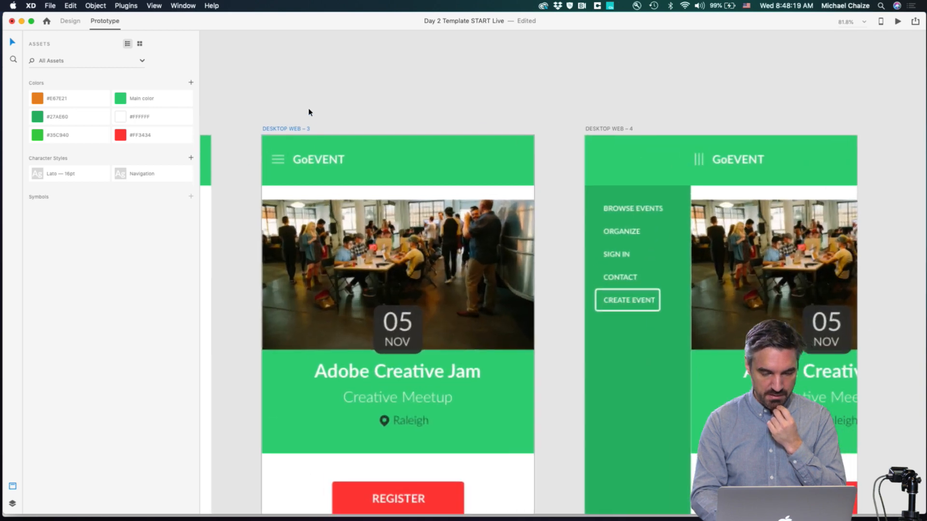
pyautogui.click(290, 161)
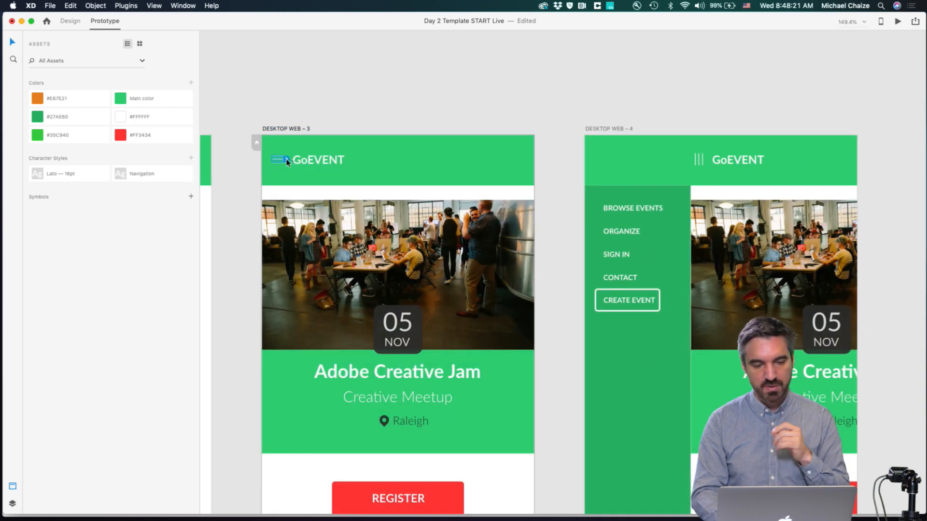
pyautogui.moveTo(287, 162); pyautogui.dragTo(616, 207)
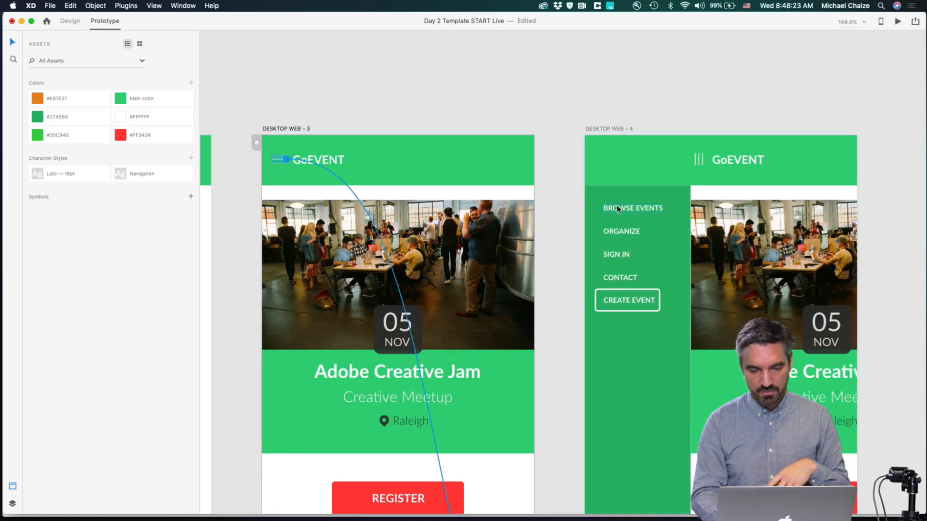
# Step: Set the menu icon link's action to Auto-Animate with Ease In-Out easing
pyautogui.scroll(-3, 616, 205)
pyautogui.scroll(-5, 617, 205)
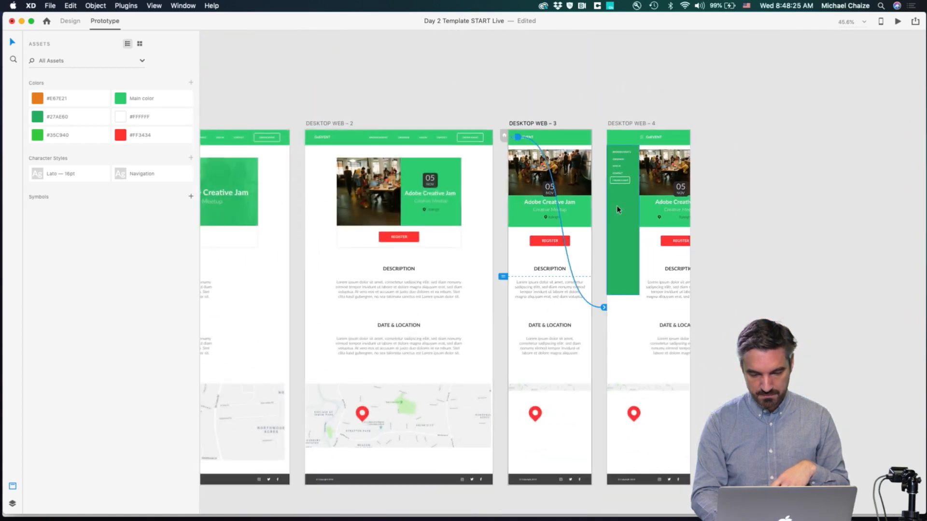
pyautogui.click(604, 308)
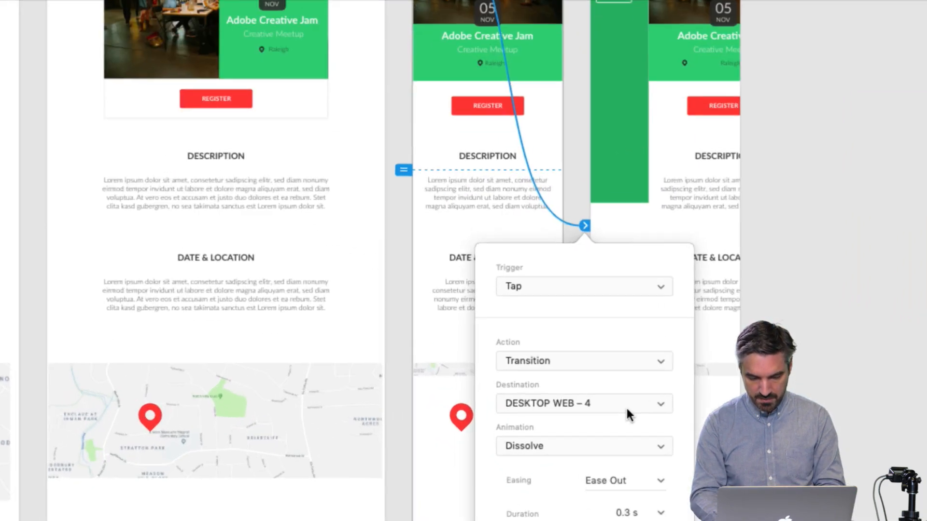
pyautogui.click(606, 380)
pyautogui.click(607, 389)
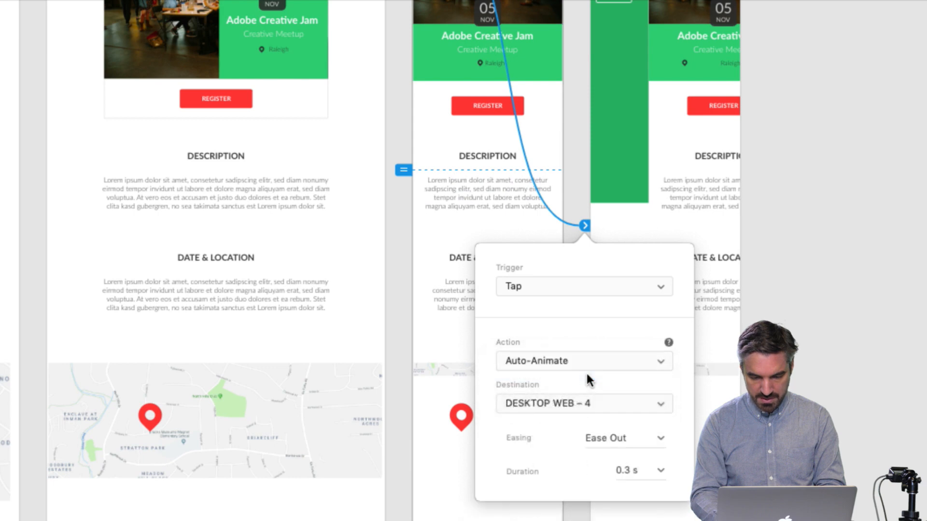
pyautogui.click(665, 440)
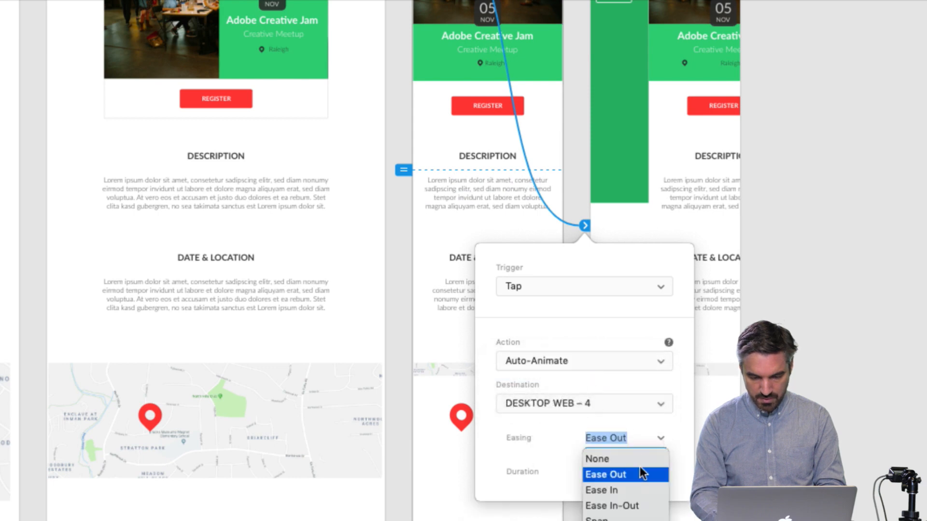
pyautogui.click(612, 505)
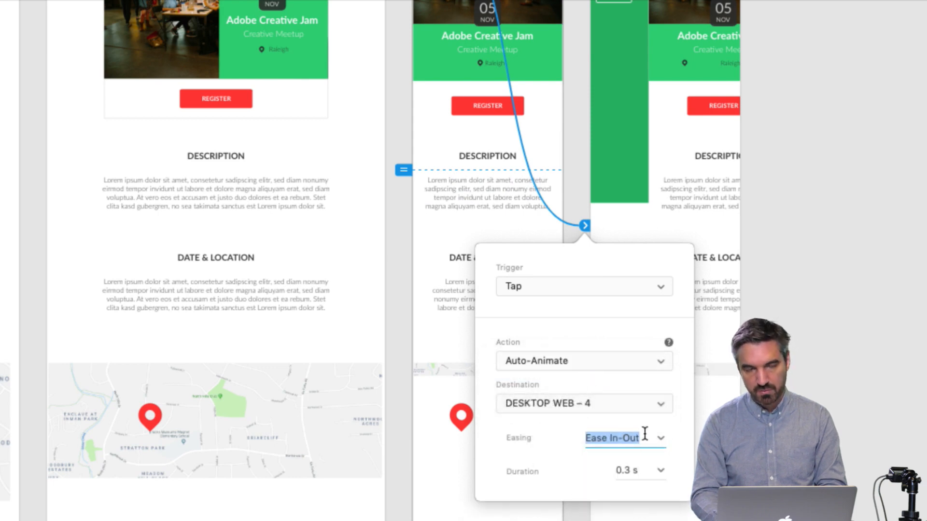
pyautogui.click(575, 161)
# Step: Start a prototype preview from the DESKTOP WEB – 3 artboard
pyautogui.scroll(-5, 575, 161)
pyautogui.scroll(4, 576, 160)
pyautogui.scroll(5, 576, 160)
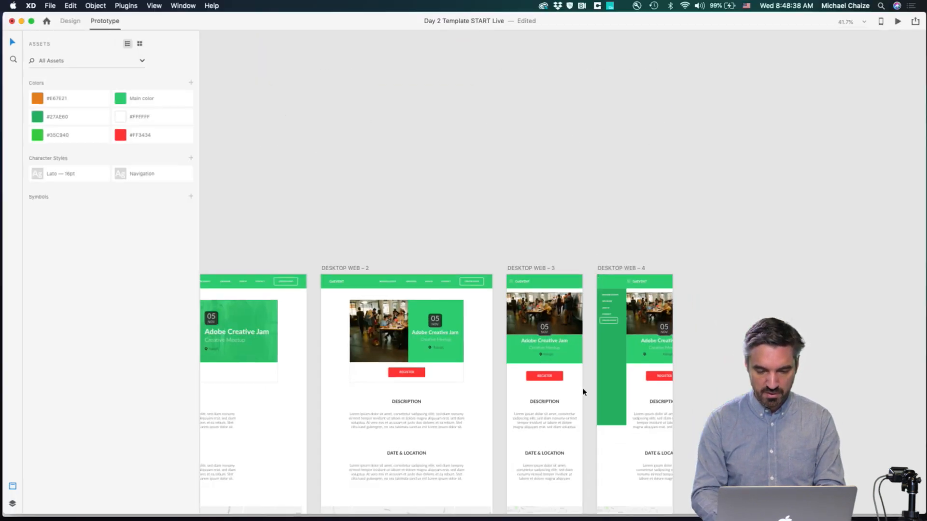
pyautogui.scroll(5, 545, 387)
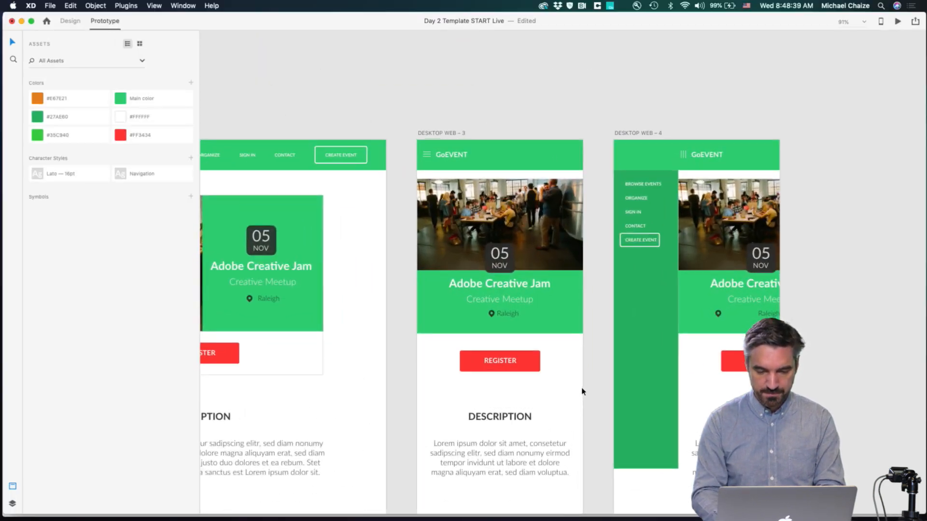
pyautogui.scroll(5, 582, 391)
pyautogui.click(390, 99)
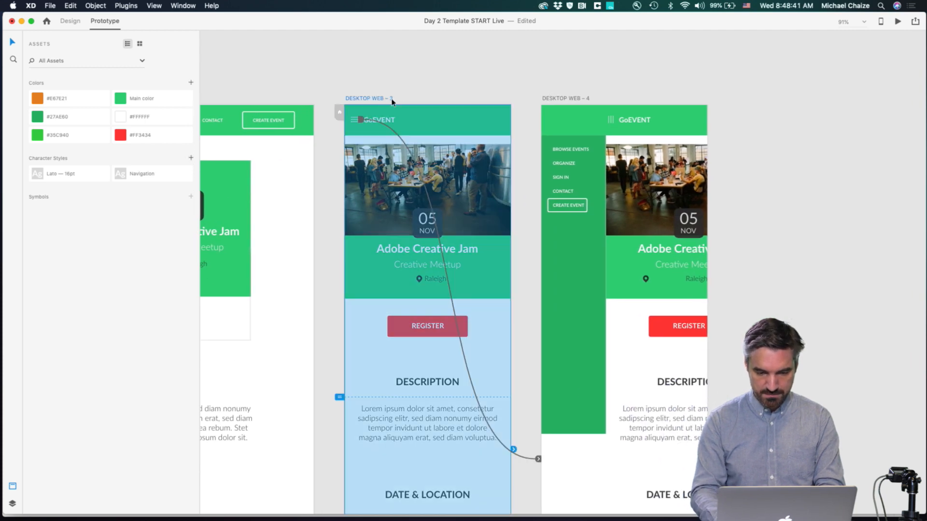
pyautogui.press('super+Return')
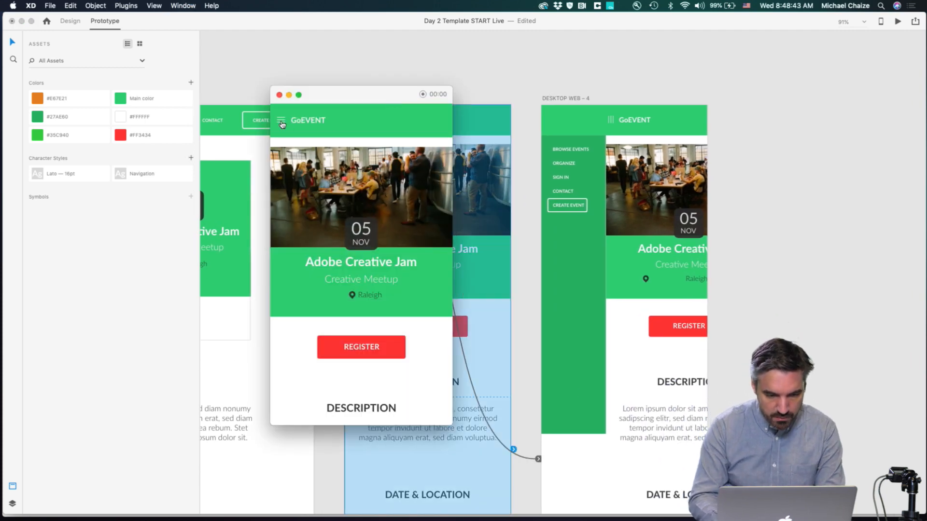
# Step: Test the menu icon's animated sidebar in the preview and close the preview window
pyautogui.click(281, 124)
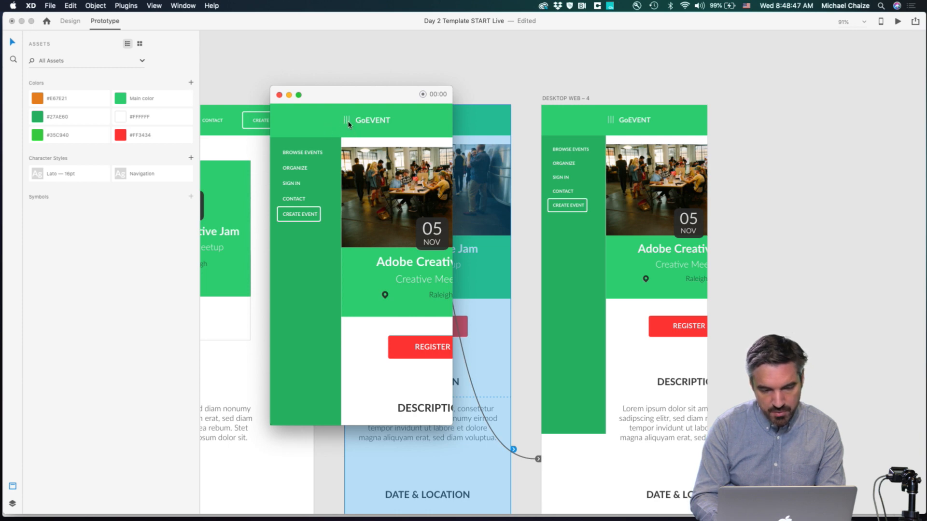
pyautogui.click(279, 94)
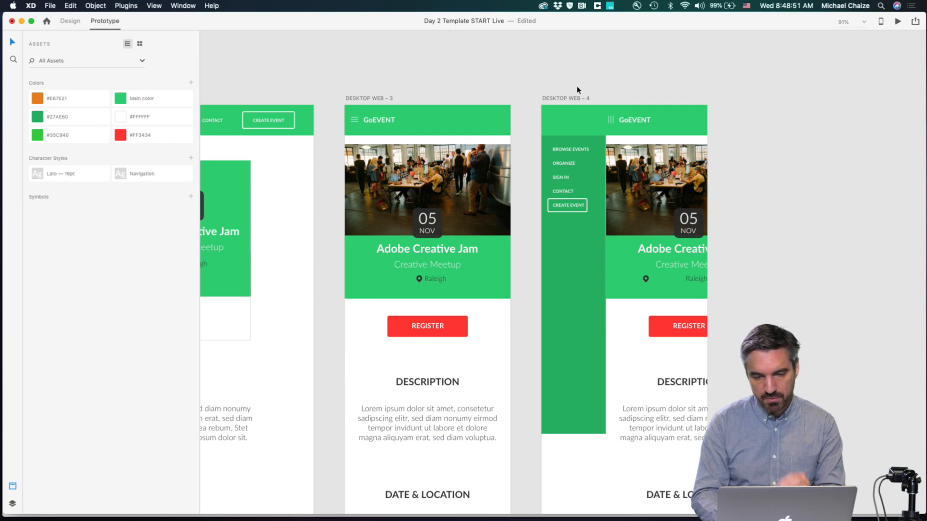
# Step: Preview DESKTOP WEB – 3 again, check how its header behaves while the page scrolls, and close the preview
pyautogui.scroll(-3, 584, 90)
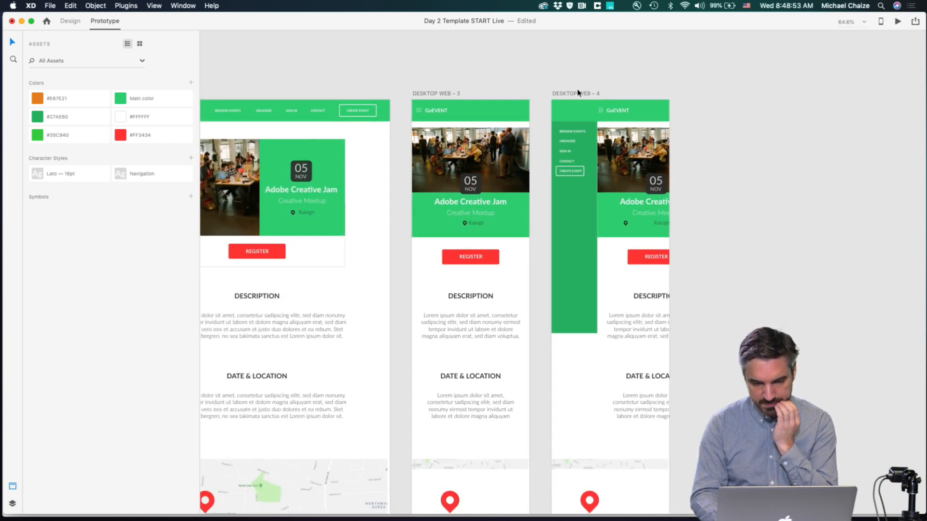
pyautogui.click(454, 93)
pyautogui.press('super+Return')
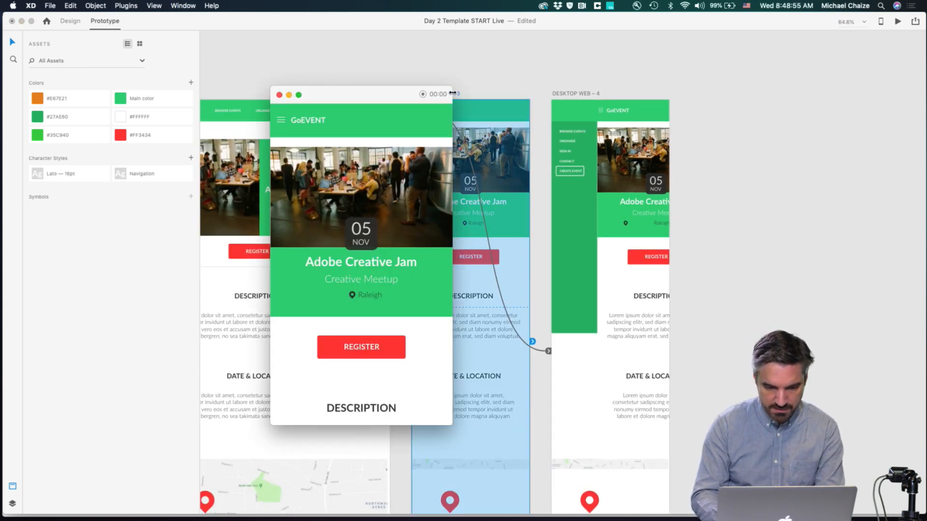
pyautogui.scroll(-5, 415, 204)
pyautogui.scroll(5, 414, 204)
pyautogui.scroll(-2, 414, 204)
pyautogui.scroll(1, 413, 202)
pyautogui.scroll(-3, 414, 202)
pyautogui.scroll(5, 295, 158)
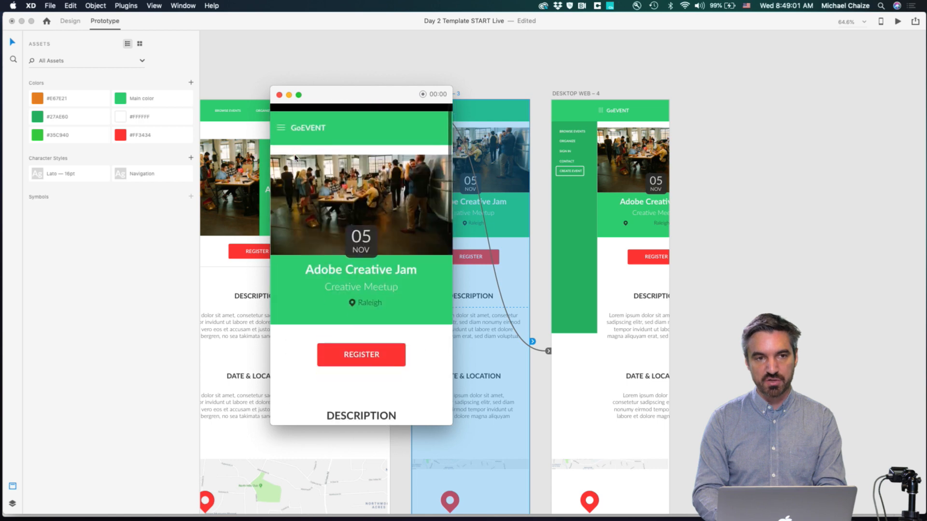
pyautogui.click(278, 95)
pyautogui.click(487, 60)
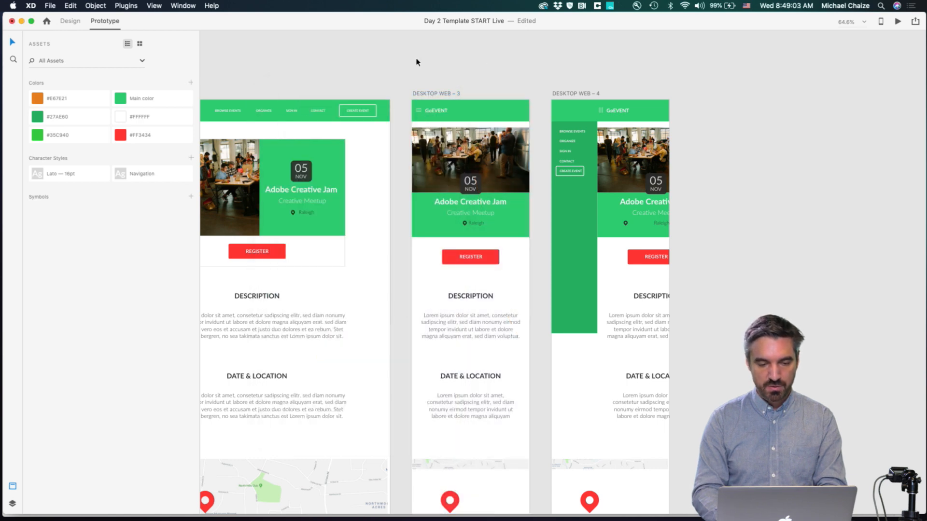
# Step: In design mode, fix the position of DESKTOP WEB – 3's header background, menu icon and GoEVENT logo when scrolling
pyautogui.click(65, 20)
pyautogui.scroll(5, 517, 100)
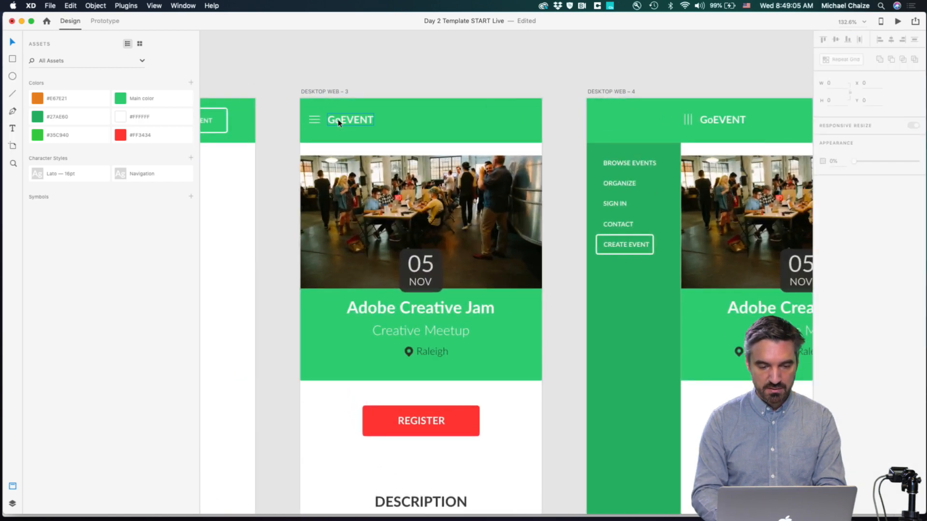
pyautogui.click(340, 121)
pyautogui.press('Escape')
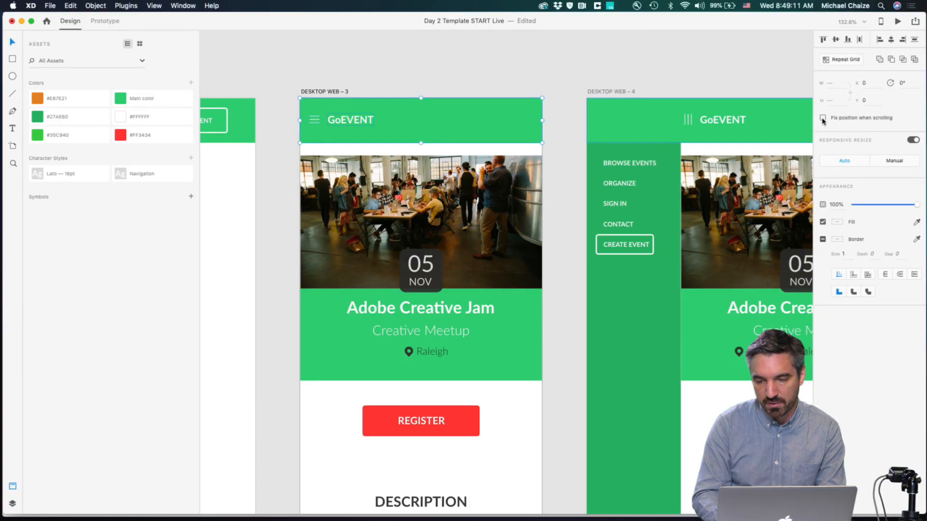
pyautogui.click(610, 64)
# Step: Fix the position of DESKTOP WEB – 4's header background, menu icon and GoEVENT logo when scrolling
pyautogui.hscroll(10, 611, 66)
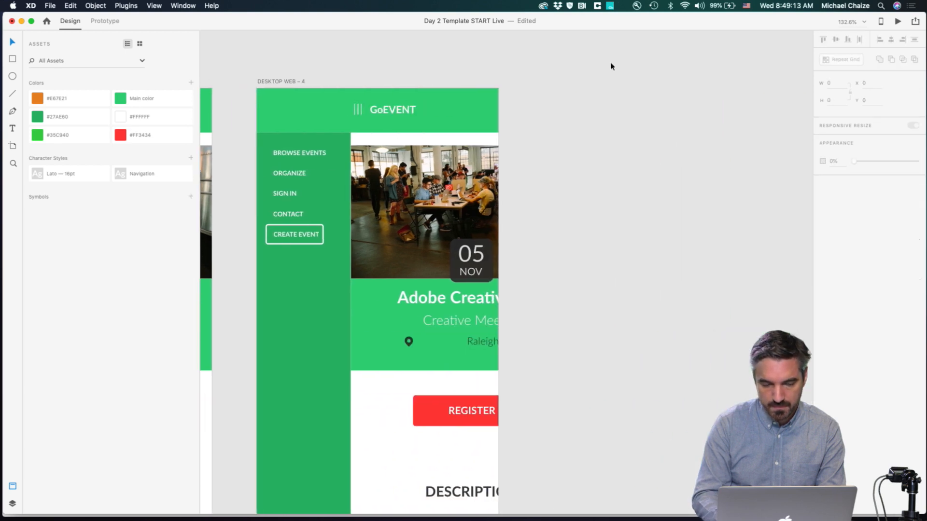
pyautogui.click(385, 108)
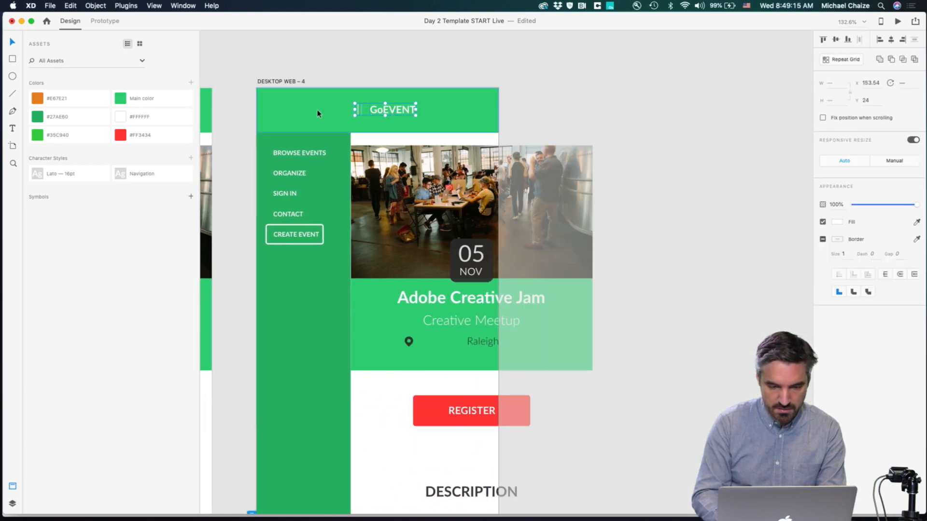
pyautogui.click(823, 118)
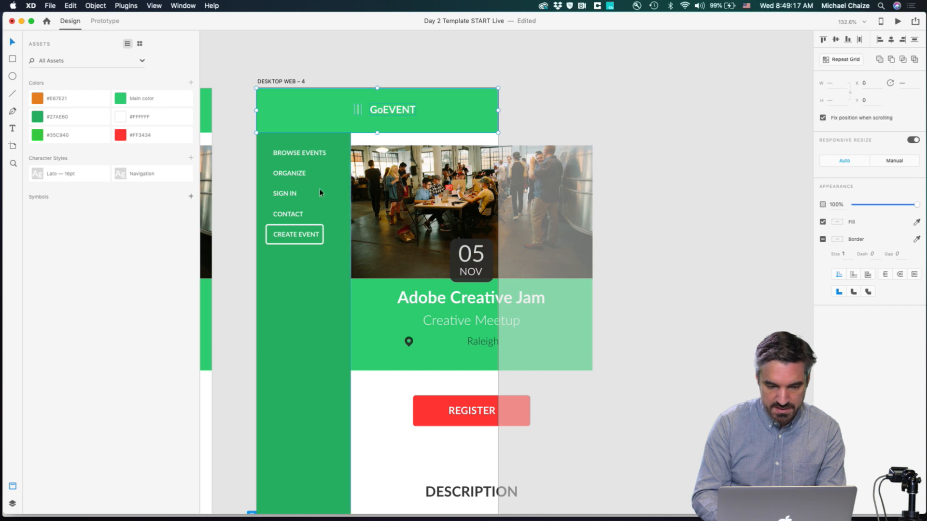
# Step: Fix the position of the sidebar background, its menu labels and the CREATE EVENT button on DESKTOP WEB – 4 when scrolling
pyautogui.click(290, 155)
pyautogui.keyDown('shift'); pyautogui.click(291, 174); pyautogui.keyUp('shift')
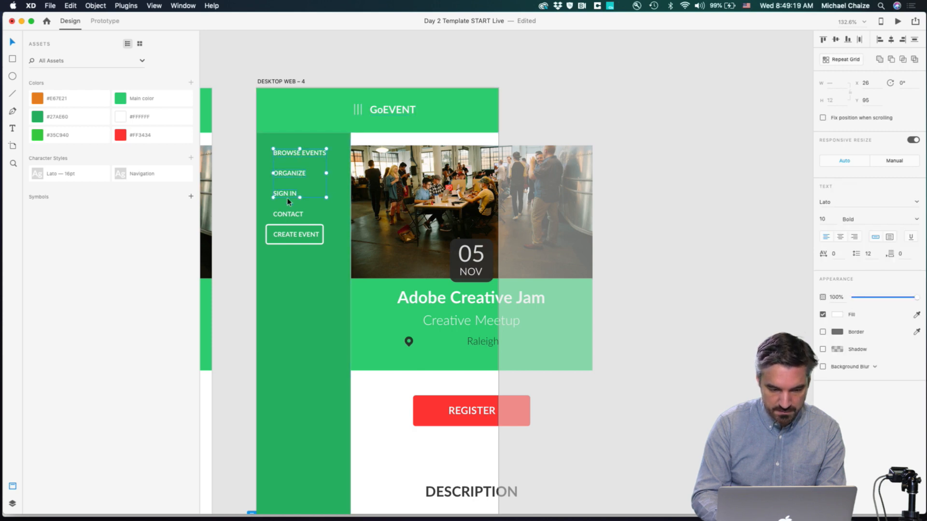
pyautogui.click(294, 221)
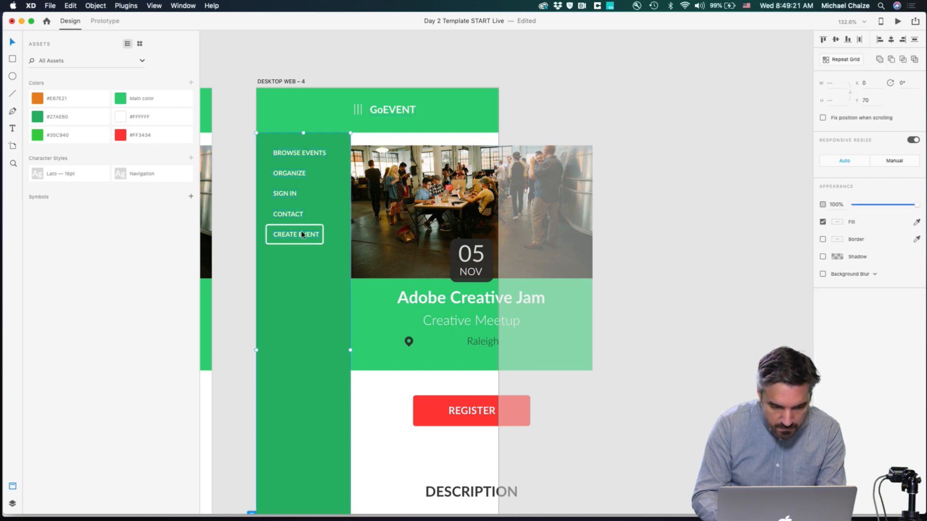
pyautogui.keyDown('shift'); pyautogui.click(321, 228); pyautogui.keyUp('shift')
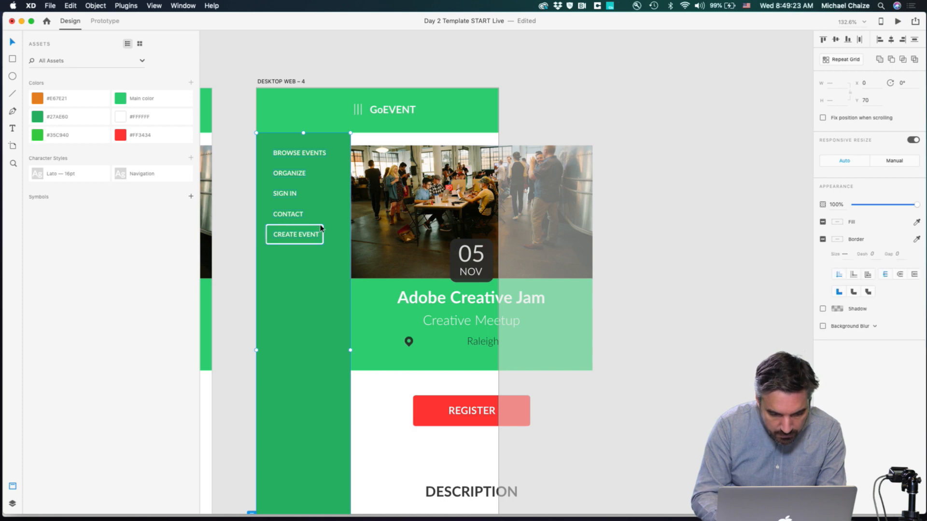
# Step: Preview from DESKTOP WEB – 3, testing scrolling with the fixed header and with the sidebar open, and close the preview
pyautogui.scroll(-8, 464, 258)
pyautogui.hscroll(-4, 464, 259)
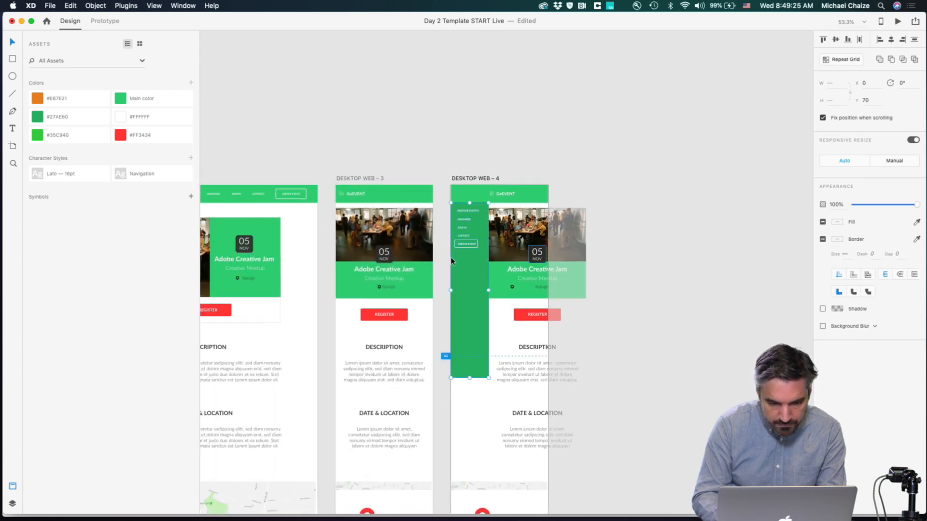
pyautogui.click(438, 180)
pyautogui.click(439, 181)
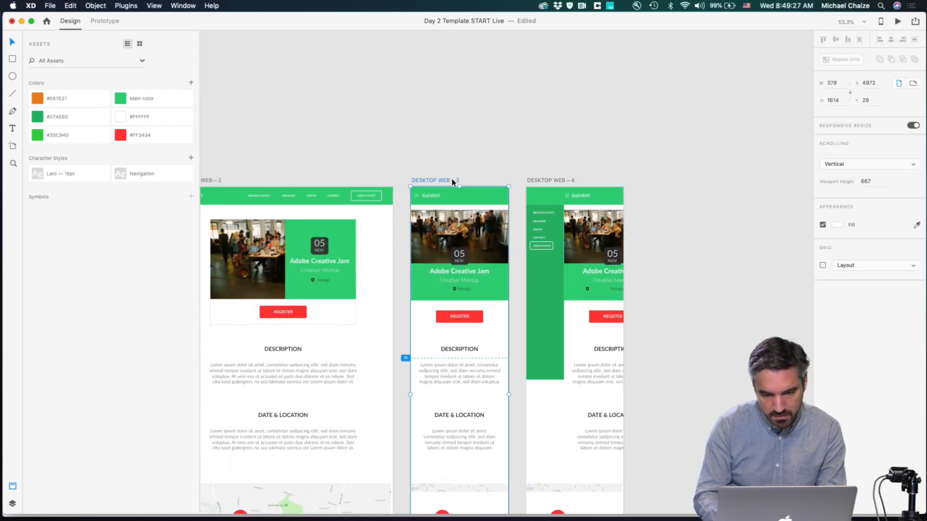
pyautogui.press('super+Return')
pyautogui.scroll(-3, 390, 224)
pyautogui.scroll(2, 290, 122)
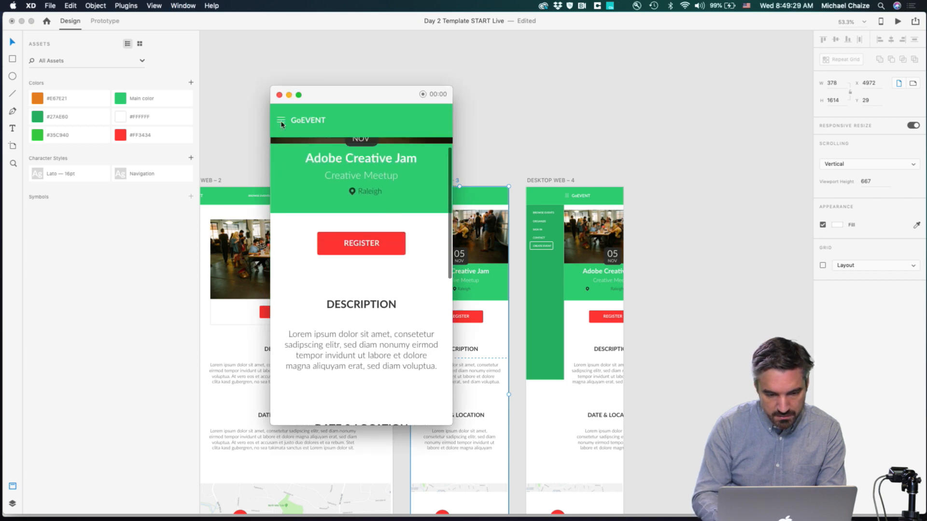
pyautogui.click(281, 123)
pyautogui.scroll(3, 323, 136)
pyautogui.scroll(-5, 367, 155)
pyautogui.scroll(5, 351, 137)
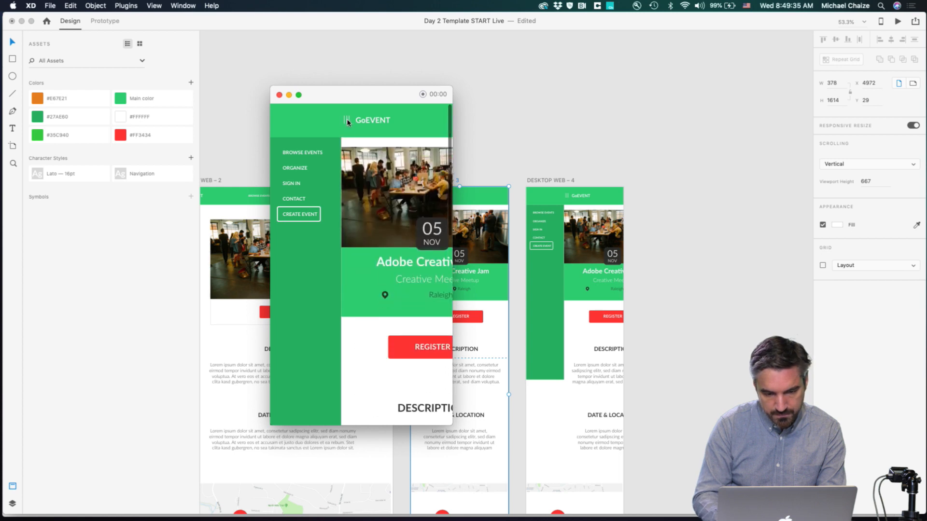
pyautogui.click(279, 95)
pyautogui.click(425, 108)
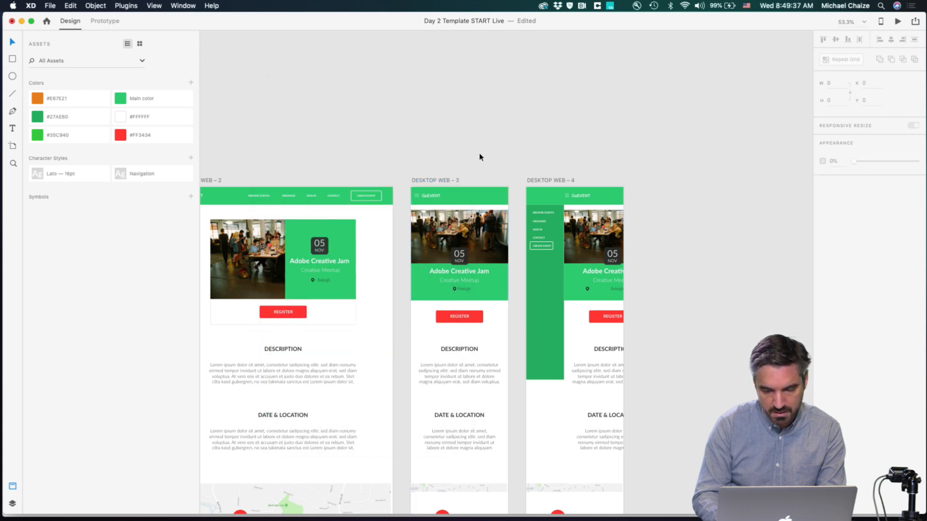
# Step: Duplicate the DESKTOP WEB – 4 artboard
pyautogui.click(554, 181)
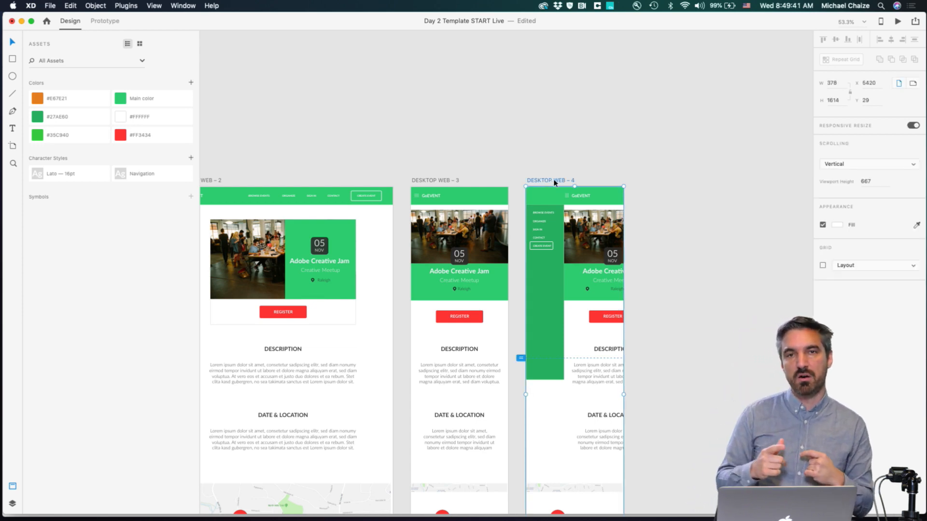
pyautogui.hscroll(5, 553, 182)
pyautogui.scroll(-2, 553, 182)
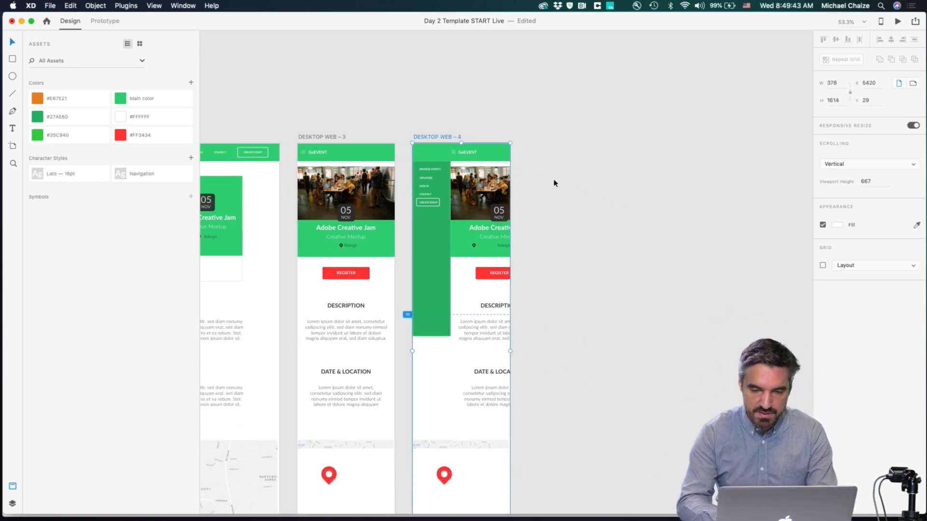
pyautogui.press('super+d')
# Step: On DESKTOP WEB – 4, shift the BROWSE EVENTS and ORGANIZE labels to the left and set their opacity to 0%
pyautogui.scroll(-3, 502, 131)
pyautogui.hscroll(2, 502, 130)
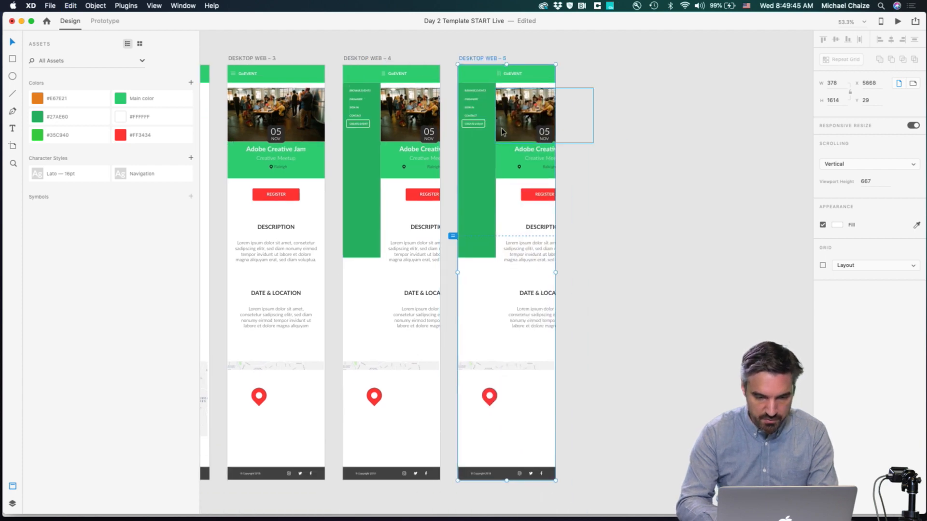
pyautogui.scroll(5, 502, 131)
pyautogui.scroll(5, 502, 131)
pyautogui.hscroll(-2, 502, 130)
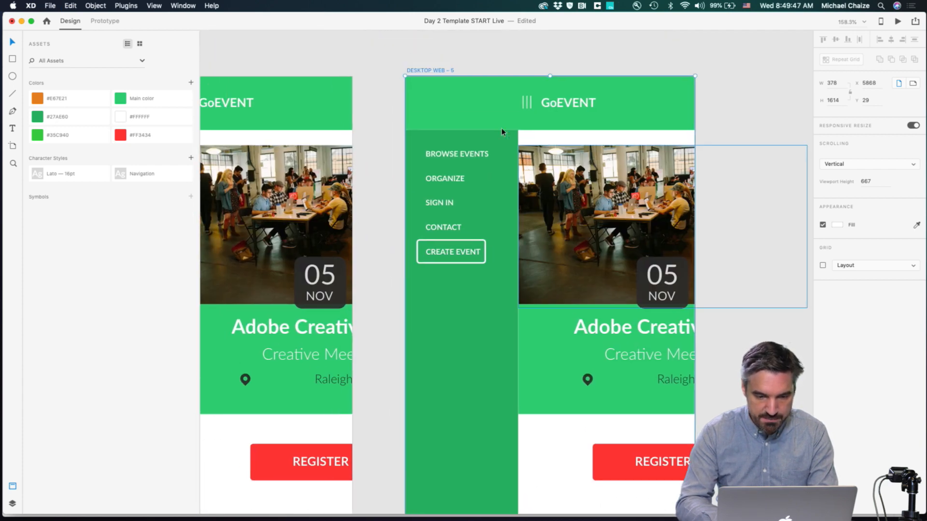
pyautogui.hscroll(-5, 386, 185)
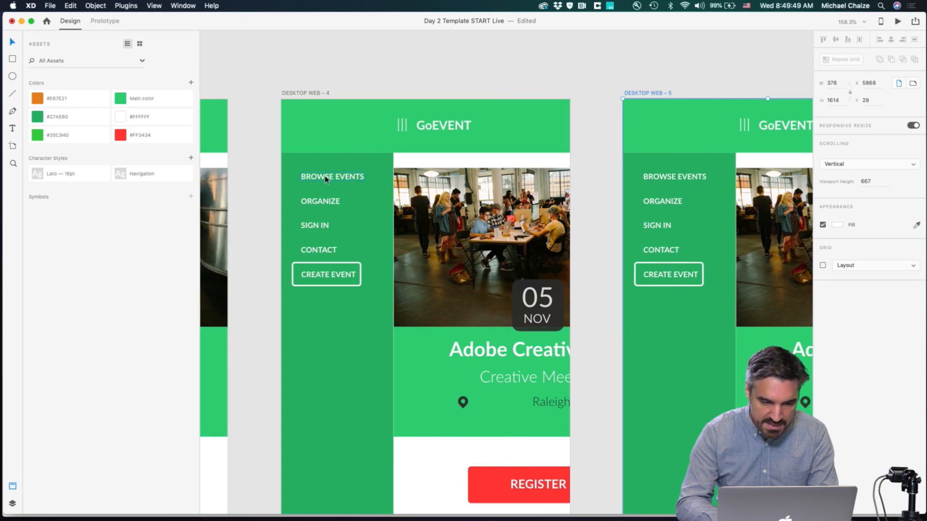
pyautogui.click(323, 180)
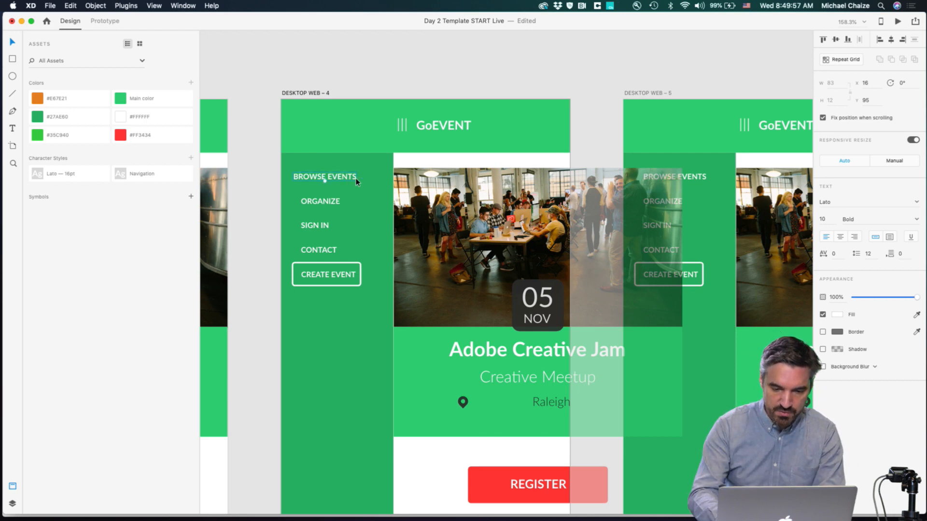
pyautogui.press('0')
pyautogui.press('0')
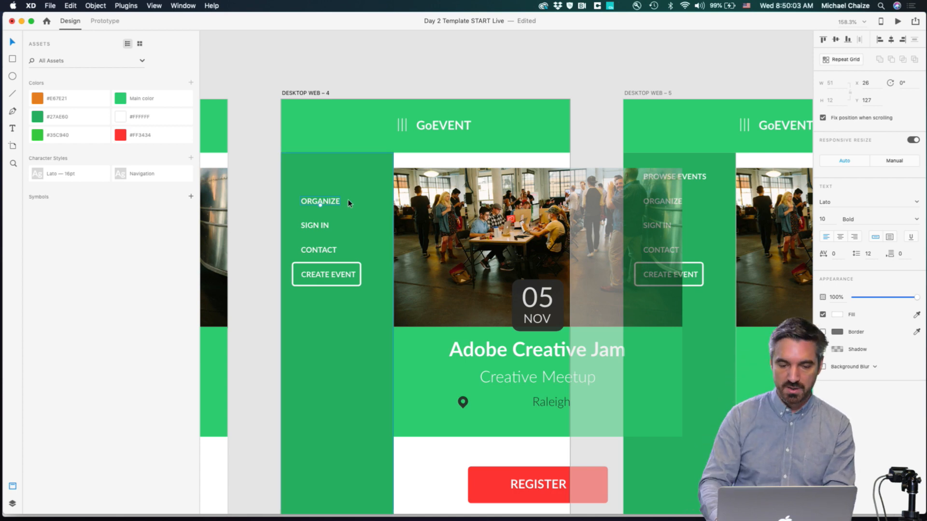
pyautogui.press('0')
pyautogui.press('0')
# Step: Move the SIGN IN and CONTACT labels on DESKTOP WEB – 4 left to X -4 and set their opacity to 0%
pyautogui.click(320, 226)
pyautogui.press('0')
pyautogui.press('0')
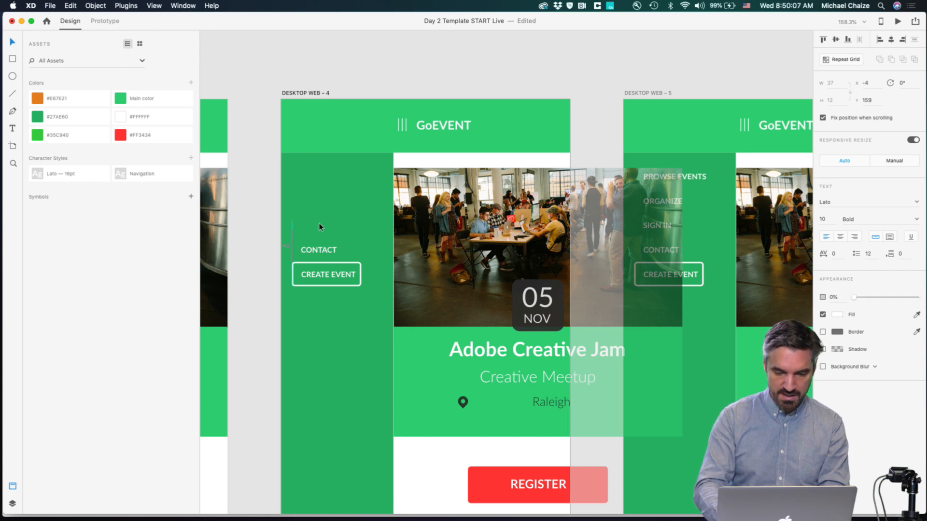
pyautogui.hotkey('shift', 'Left')
pyautogui.hotkey('shift', 'Left')
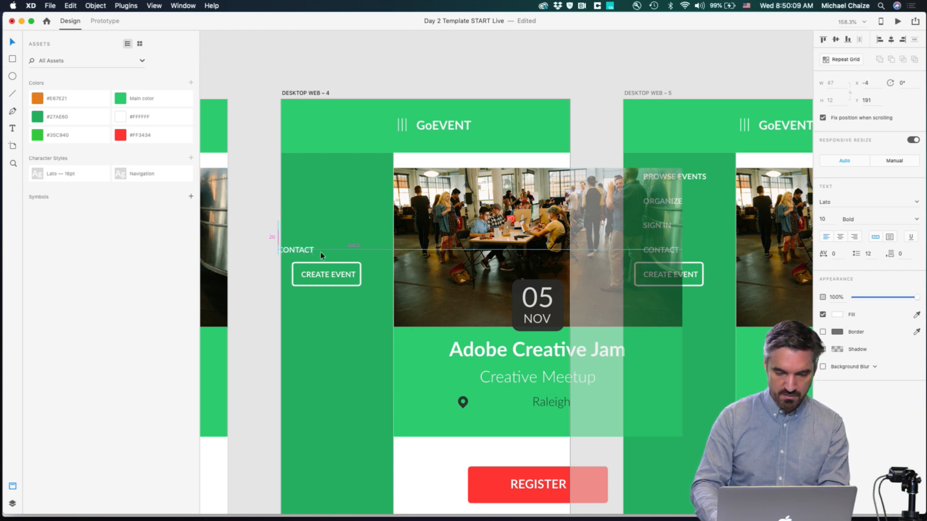
# Step: Move the CREATE EVENT label and its outline on DESKTOP WEB – 4 left to X -36 and set their opacity to 0%
pyautogui.click(333, 279)
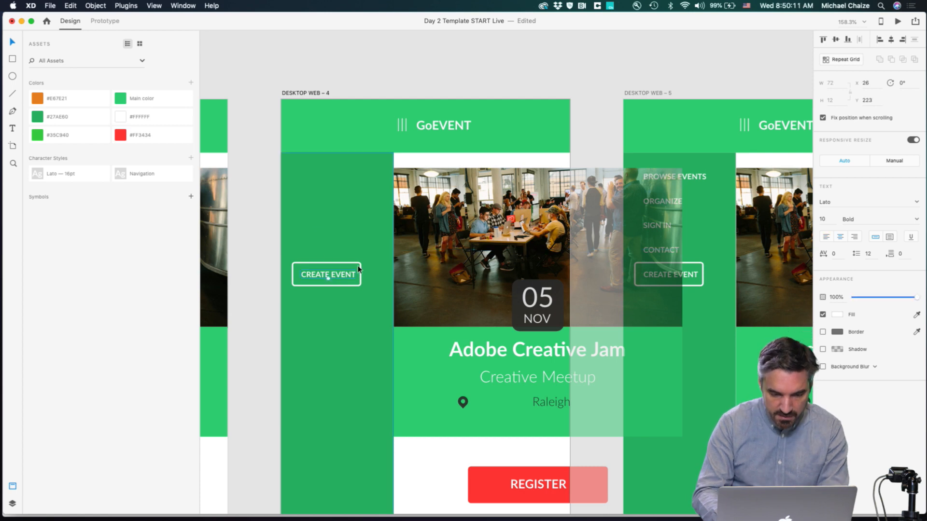
pyautogui.keyDown('shift'); pyautogui.click(360, 268); pyautogui.keyUp('shift')
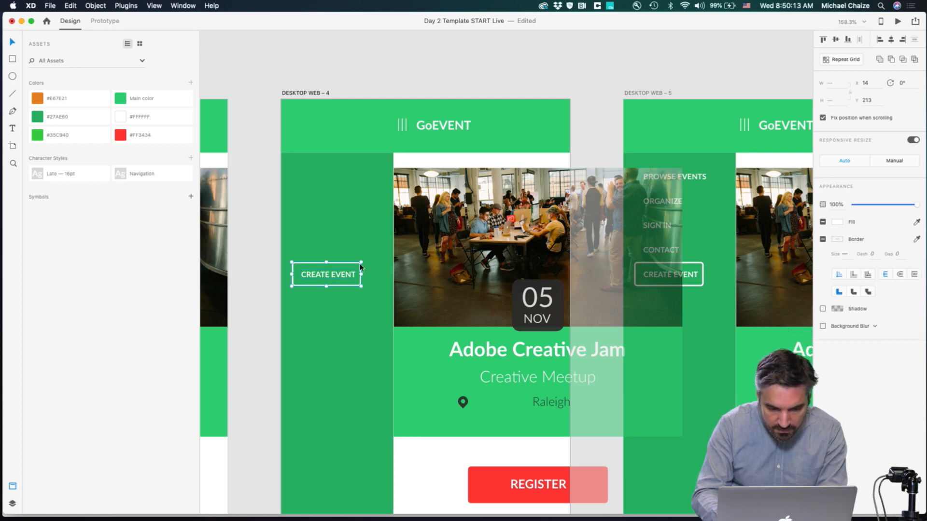
pyautogui.press('Left')
pyautogui.press('Left')
pyautogui.press('Left')
pyautogui.press('Left')
pyautogui.press('Left')
pyautogui.press('Left')
pyautogui.press('Left')
pyautogui.press('Left')
pyautogui.press('Left')
pyautogui.press('Left')
pyautogui.press('Left')
pyautogui.press('Left')
pyautogui.press('Left')
pyautogui.press('Left')
pyautogui.press('Left')
pyautogui.press('Left')
pyautogui.press('Left')
pyautogui.press('Left')
pyautogui.press('Left')
pyautogui.press('Left')
pyautogui.press('Left')
pyautogui.press('Left')
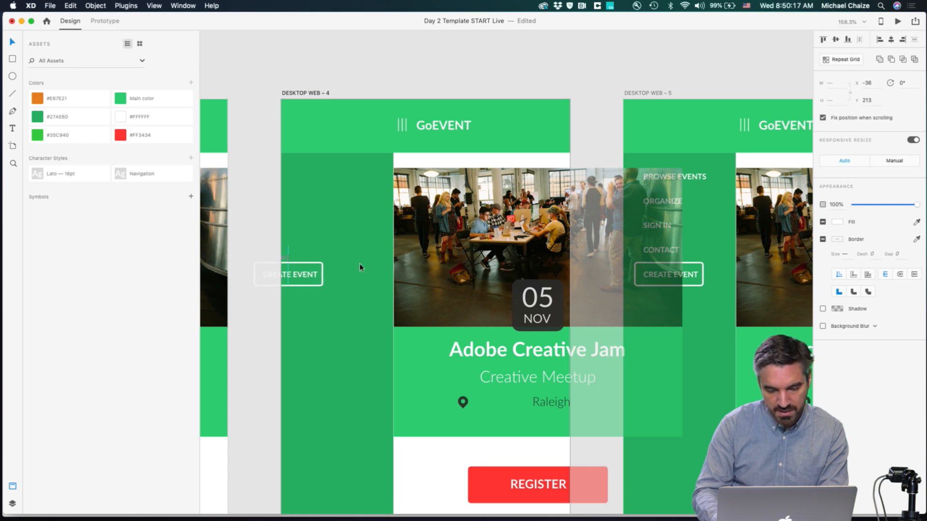
pyautogui.press('0')
pyautogui.press('0')
# Step: In prototype mode, link the whole DESKTOP WEB – 4 artboard to DESKTOP WEB – 5 with Auto-Animate and a Time trigger
pyautogui.click(305, 93)
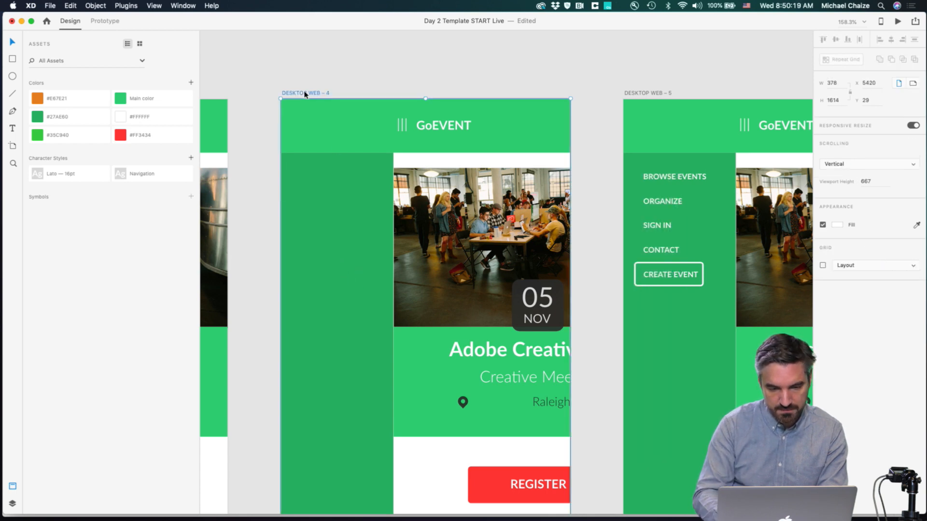
pyautogui.scroll(-3, 304, 93)
pyautogui.click(105, 22)
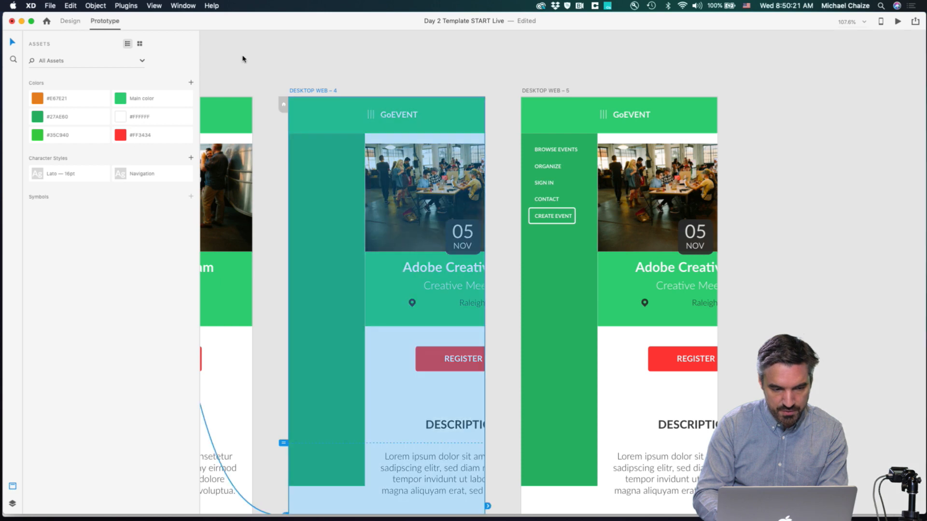
pyautogui.moveTo(488, 508); pyautogui.dragTo(546, 228)
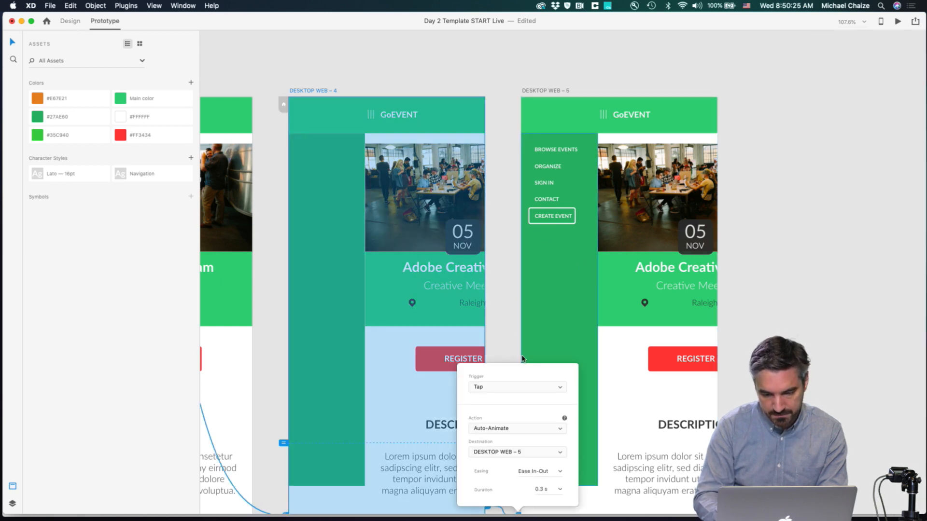
pyautogui.click(531, 386)
pyautogui.click(534, 406)
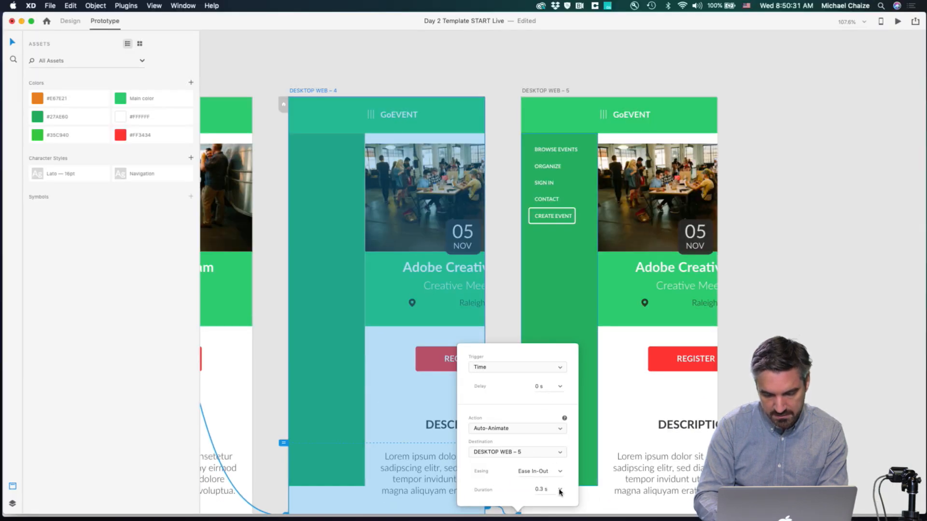
# Step: Set the duration of the timed transition from DESKTOP WEB – 4 to DESKTOP WEB – 5 to 0.6 s
pyautogui.click(560, 491)
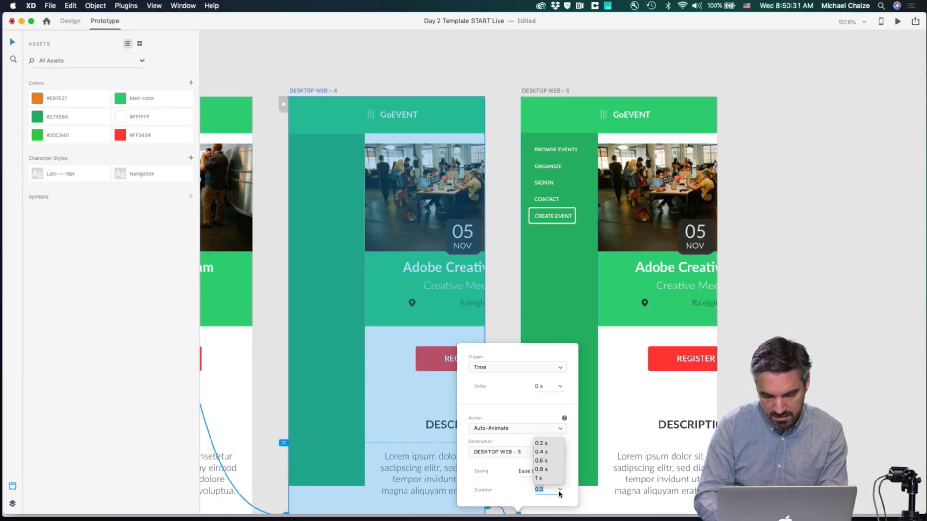
pyautogui.click(553, 468)
pyautogui.click(500, 224)
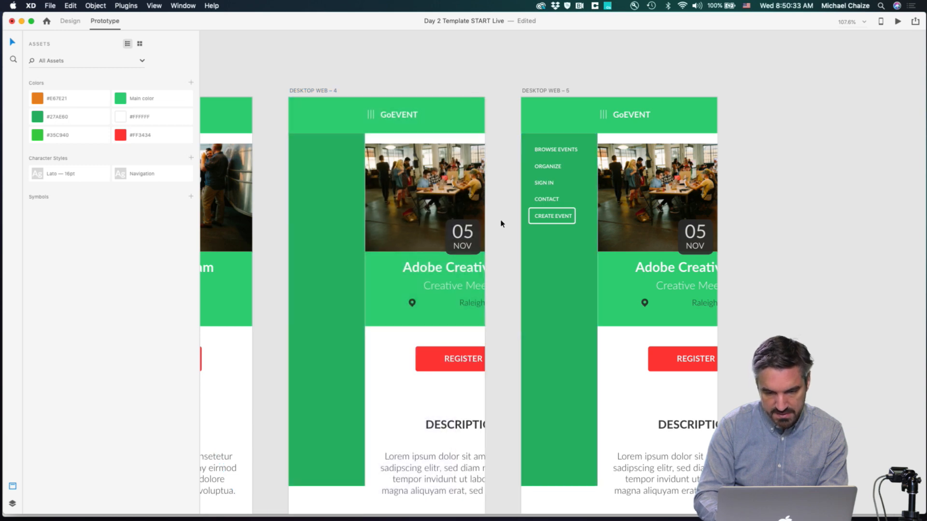
# Step: Link the menu icon on DESKTOP WEB – 5 back to DESKTOP WEB – 3 with a Tap trigger and Auto-Animate
pyautogui.scroll(-5, 512, 138)
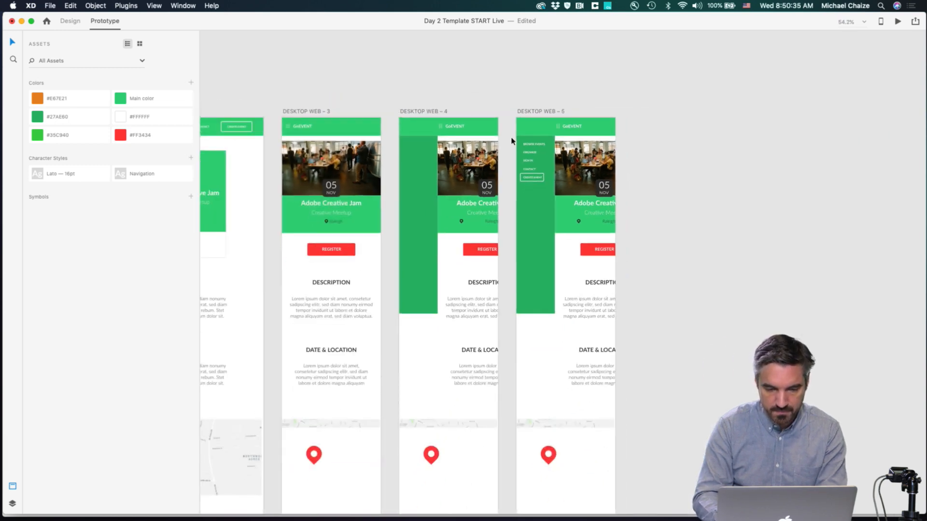
pyautogui.click(559, 125)
pyautogui.moveTo(562, 127); pyautogui.dragTo(338, 309)
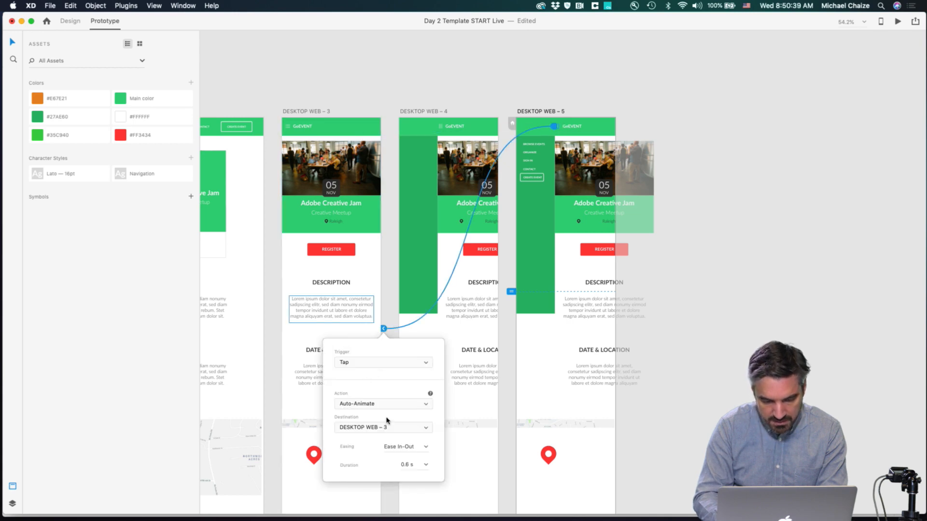
# Step: Preview the prototype from DESKTOP WEB – 3, testing the sidebar's opening and closing twice through the menu icon
pyautogui.click(314, 111)
pyautogui.press('super+Return')
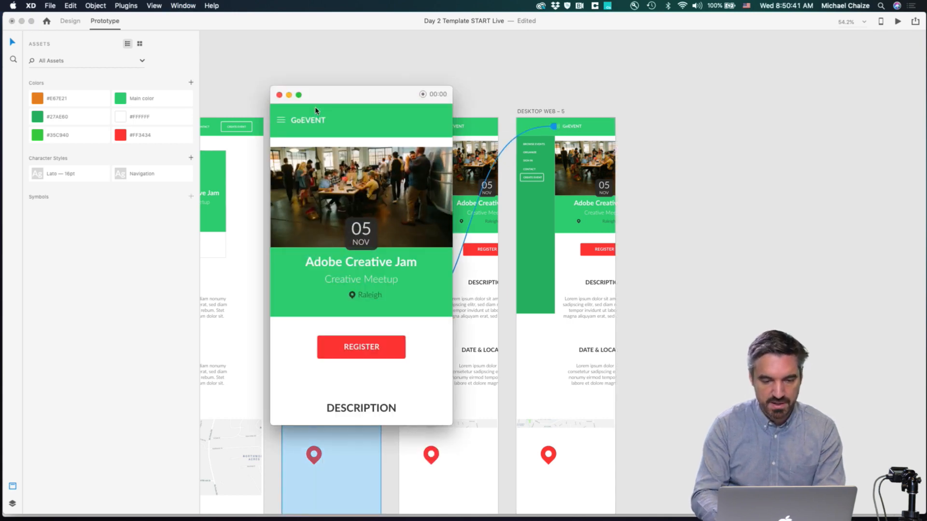
pyautogui.scroll(-2, 290, 118)
pyautogui.scroll(2, 285, 121)
pyautogui.click(282, 121)
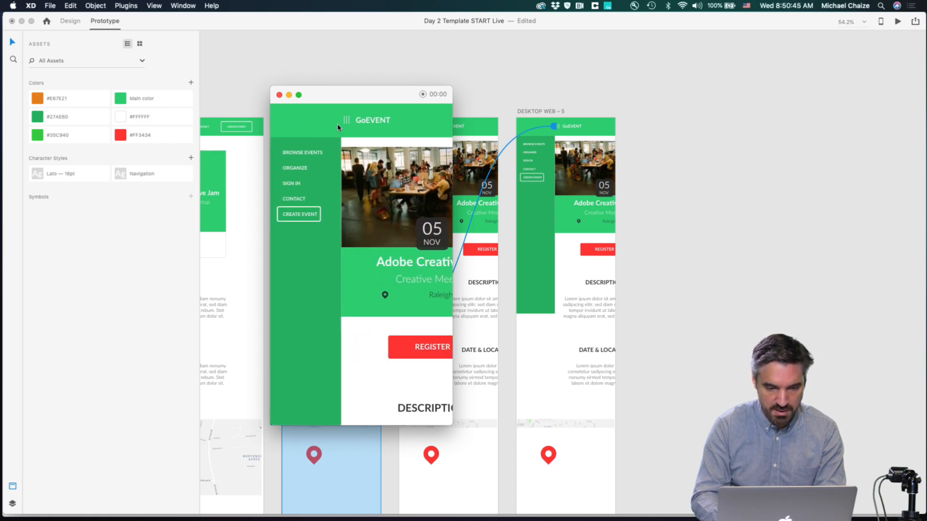
pyautogui.click(347, 125)
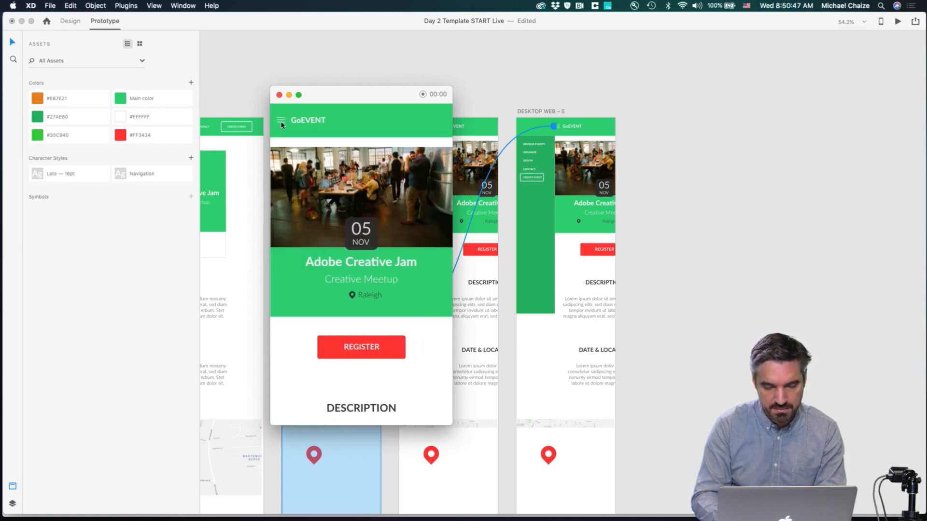
pyautogui.click(282, 121)
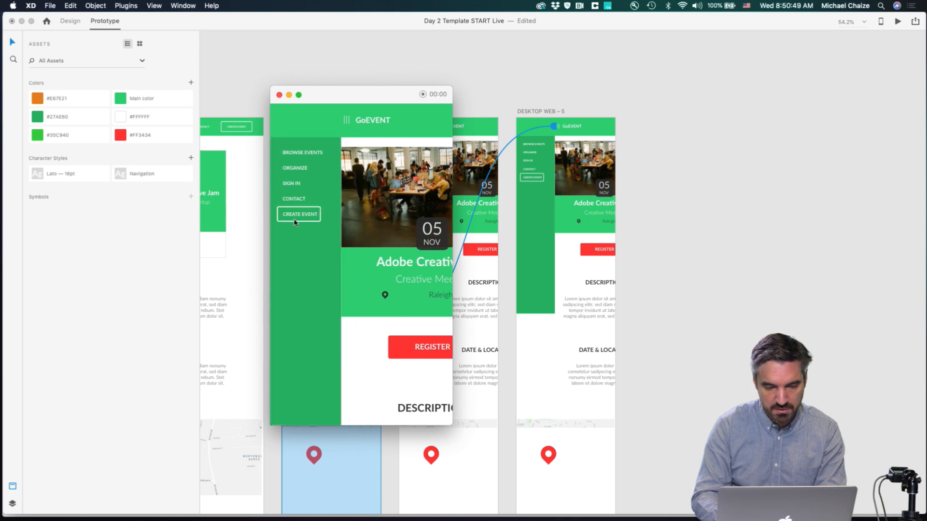
pyautogui.click(345, 123)
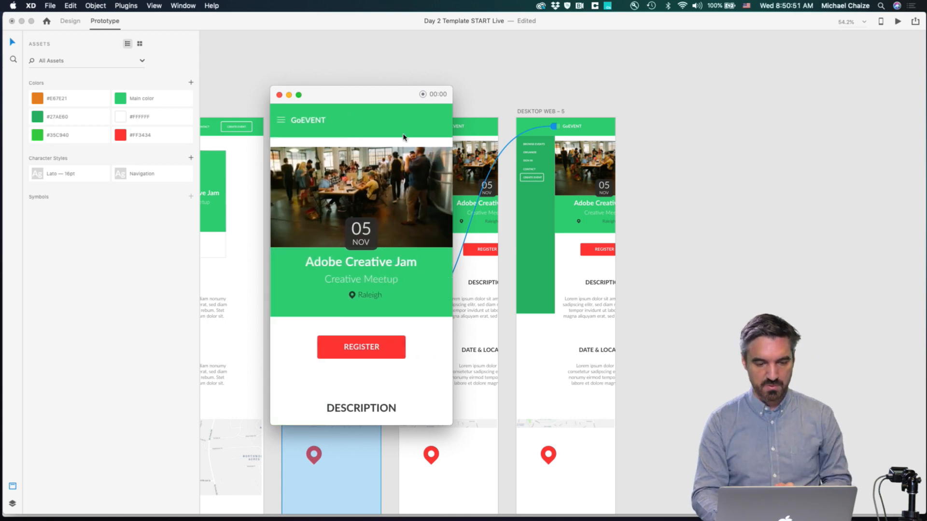
pyautogui.click(411, 85)
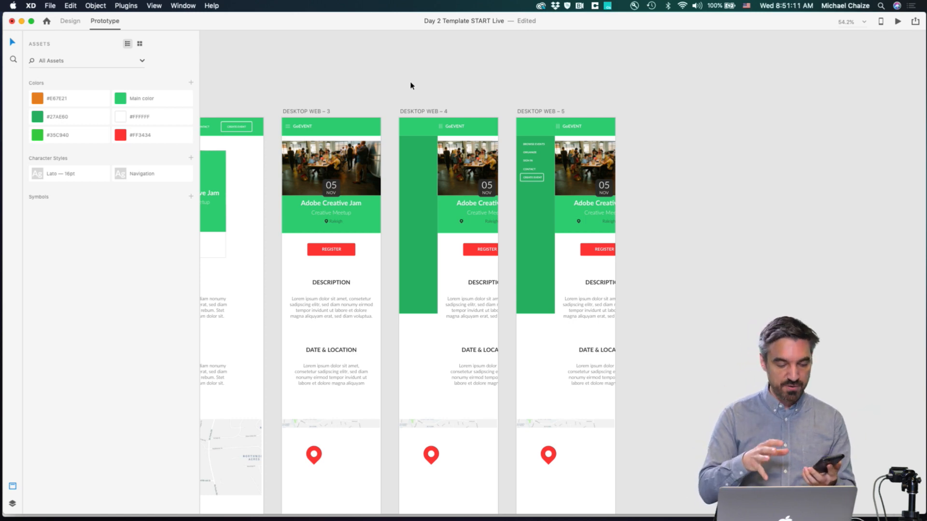
# Step: Duplicate the DESKTOP WEB – 3 artboard in design mode
pyautogui.click(323, 111)
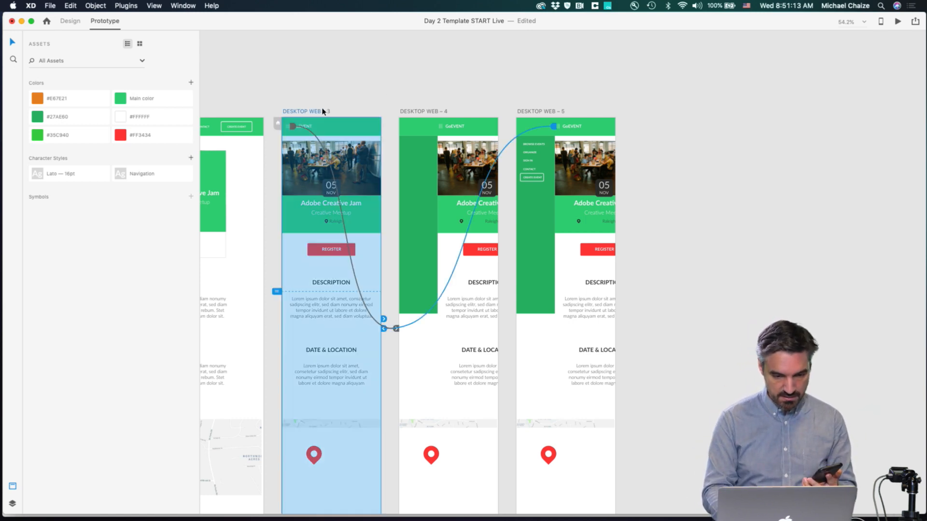
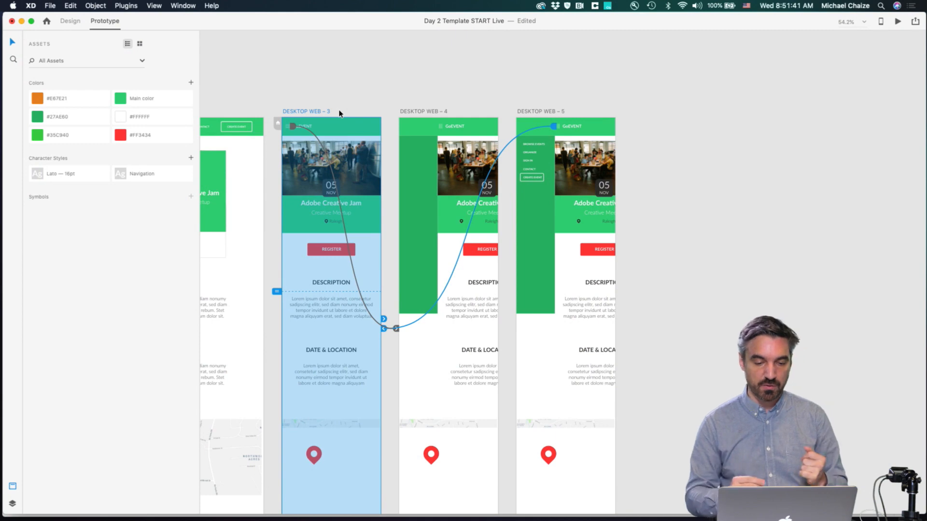
pyautogui.click(73, 21)
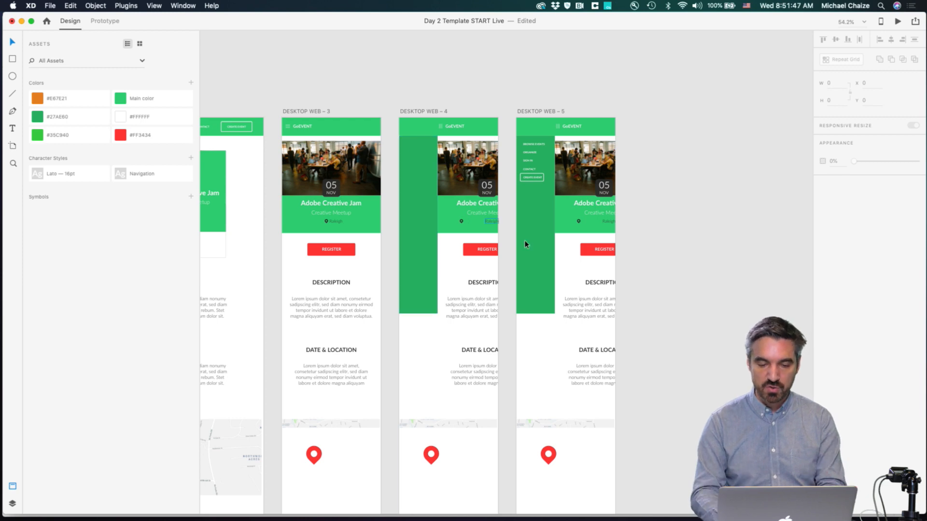
pyautogui.click(311, 112)
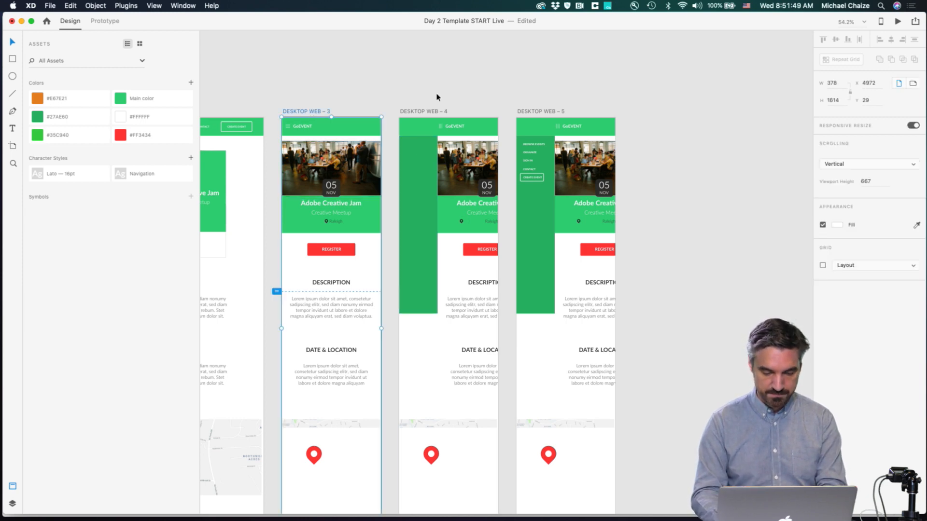
pyautogui.press('super+d')
pyautogui.scroll(5, 584, 137)
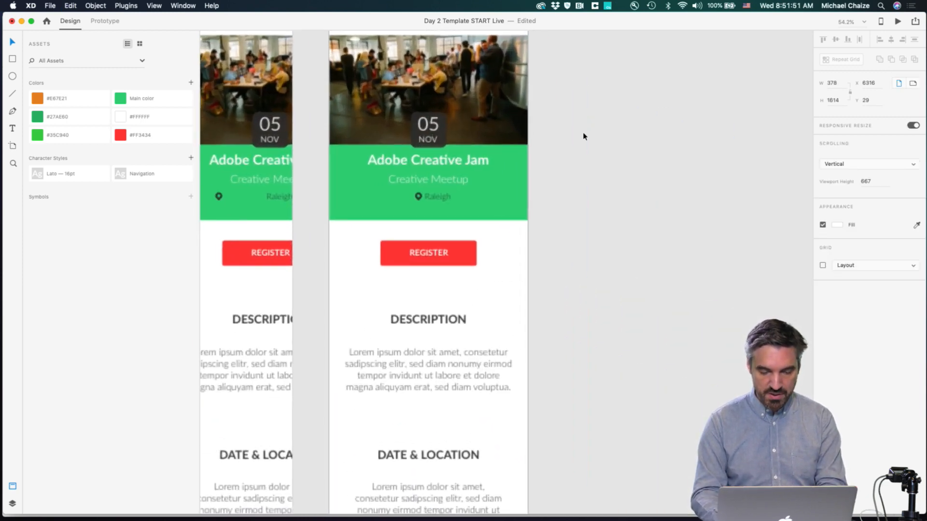
pyautogui.scroll(3, 584, 136)
# Step: On DESKTOP WEB – 6, enlarge the REGISTER button's red rectangle to 378 by about 598 directly below the header and move its label down
pyautogui.click(462, 323)
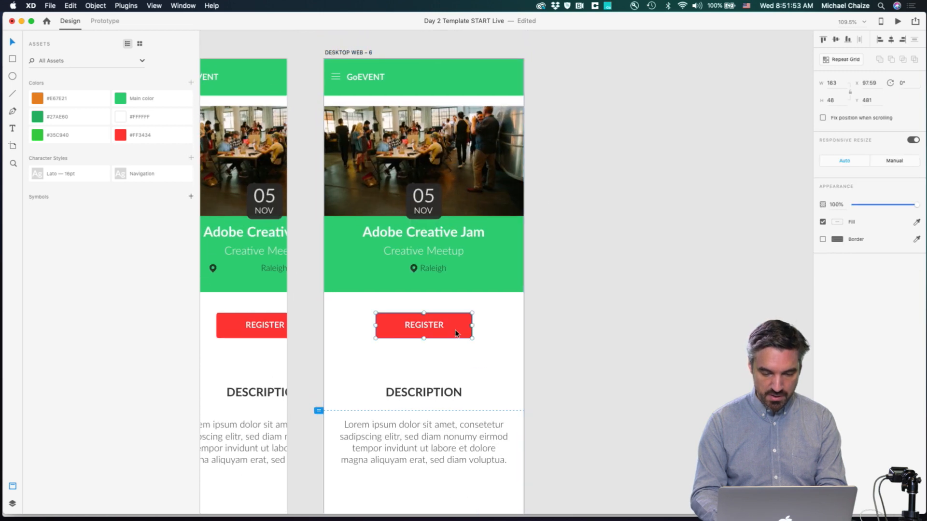
pyautogui.click(484, 326)
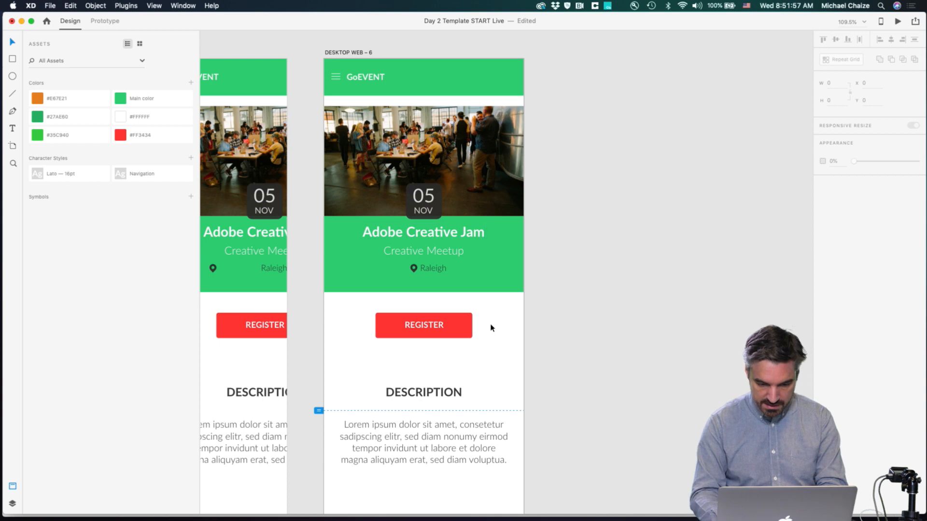
pyautogui.click(419, 330)
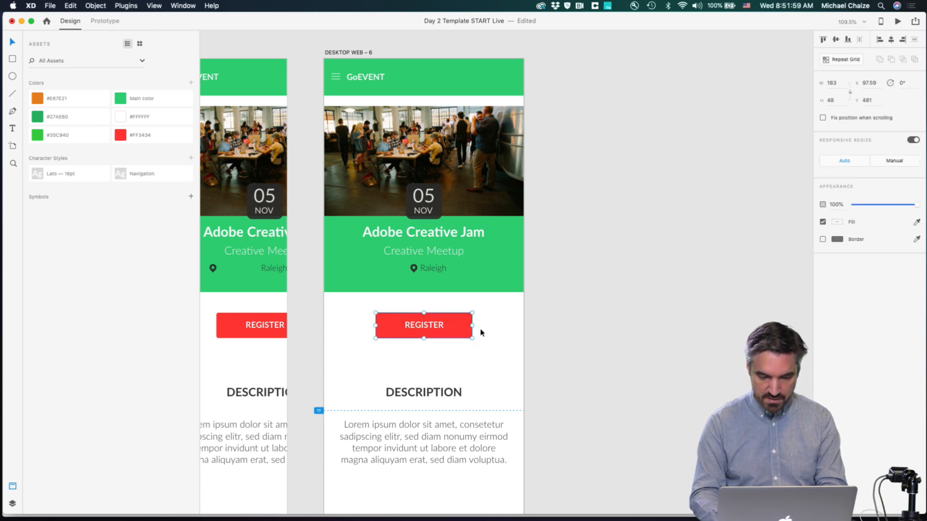
pyautogui.moveTo(472, 313); pyautogui.dragTo(524, 96)
pyautogui.moveTo(376, 338); pyautogui.dragTo(324, 411)
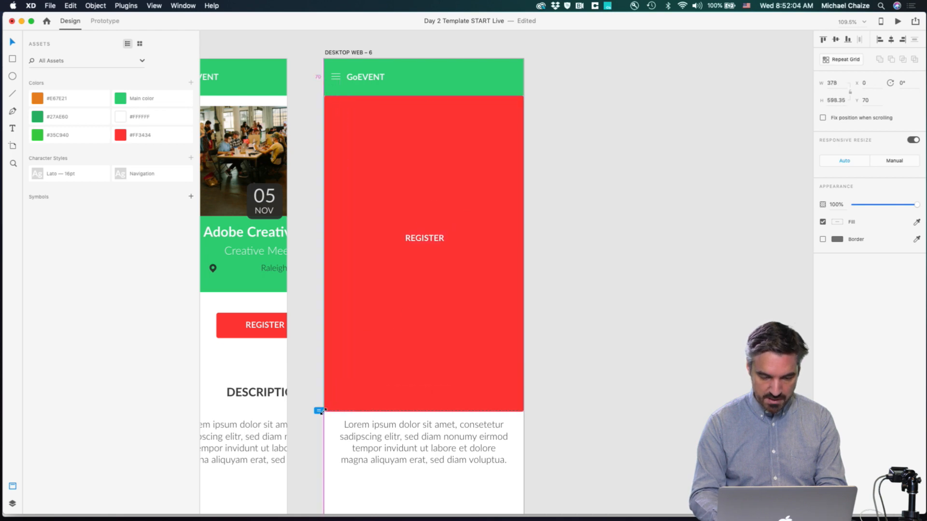
pyautogui.click(433, 242)
pyautogui.moveTo(432, 242); pyautogui.dragTo(439, 362)
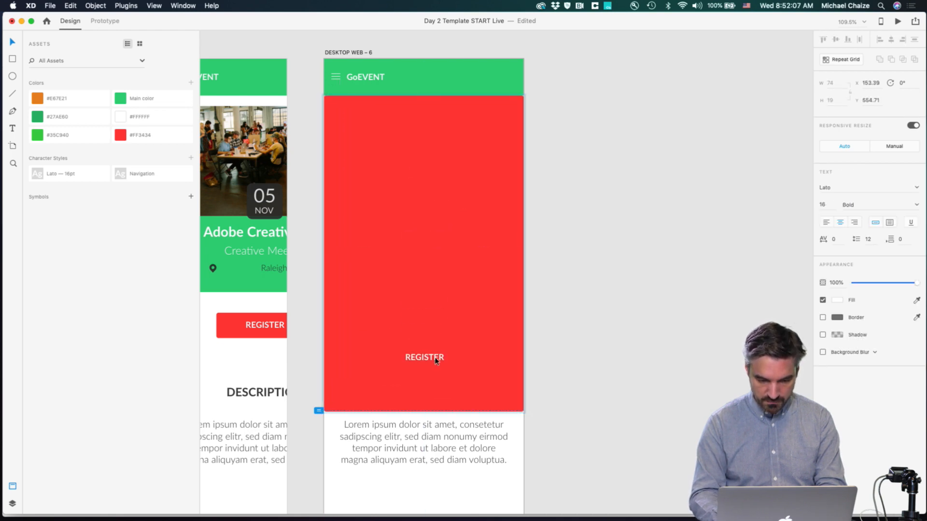
# Step: Link the REGISTER button on DESKTOP WEB – 3 to DESKTOP WEB – 6 with a Tap trigger and Auto-Animate
pyautogui.scroll(-3, 416, 279)
pyautogui.scroll(-2, 415, 281)
pyautogui.hscroll(-8, 415, 281)
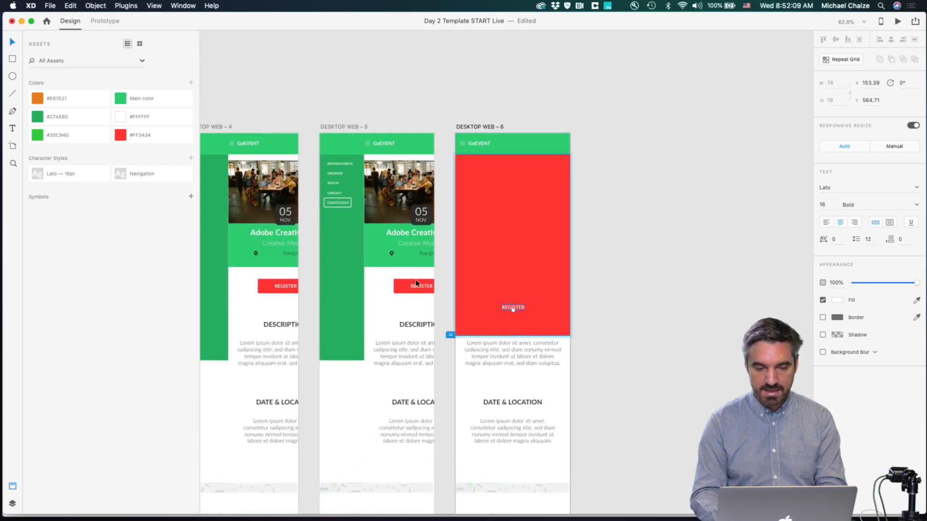
pyautogui.click(428, 290)
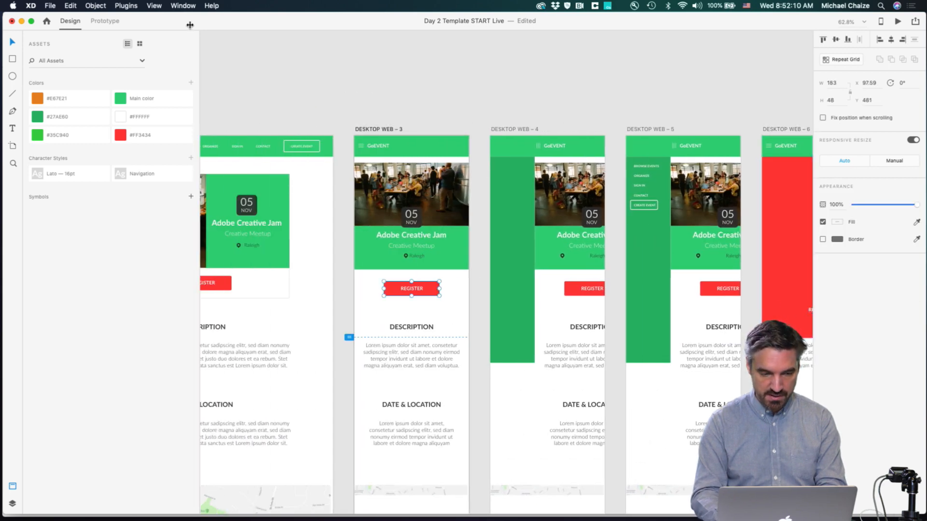
pyautogui.click(105, 21)
pyautogui.moveTo(509, 263); pyautogui.dragTo(801, 222)
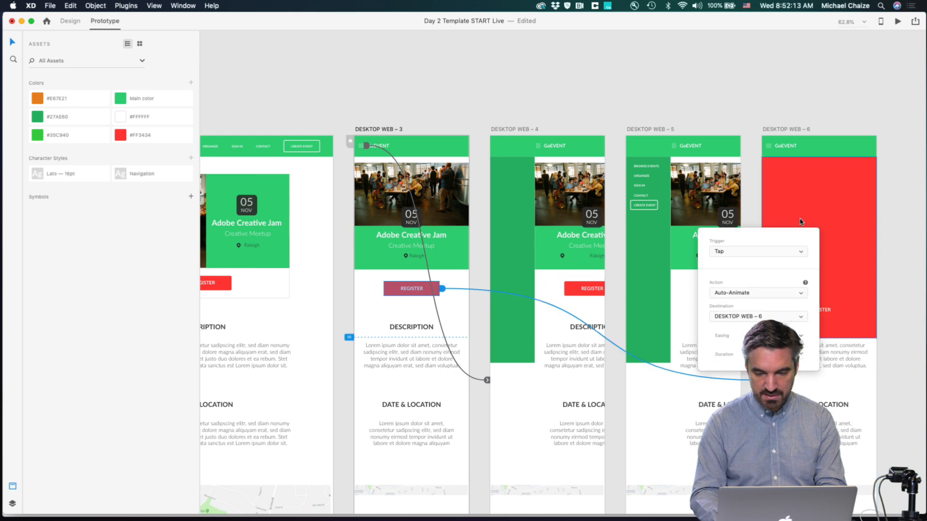
pyautogui.click(463, 92)
# Step: Preview the prototype from DESKTOP WEB – 3 and test the REGISTER button's transition
pyautogui.click(379, 129)
pyautogui.press('super+Return')
pyautogui.click(389, 356)
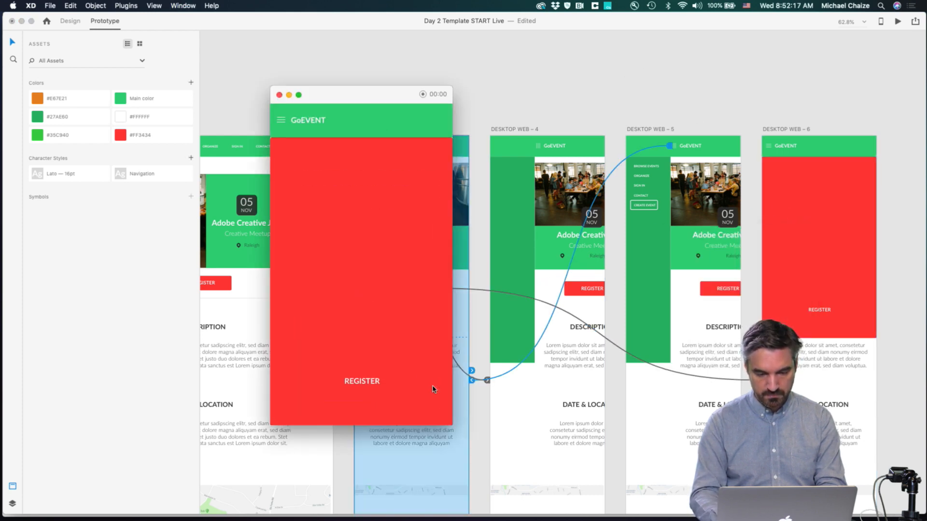
pyautogui.click(279, 95)
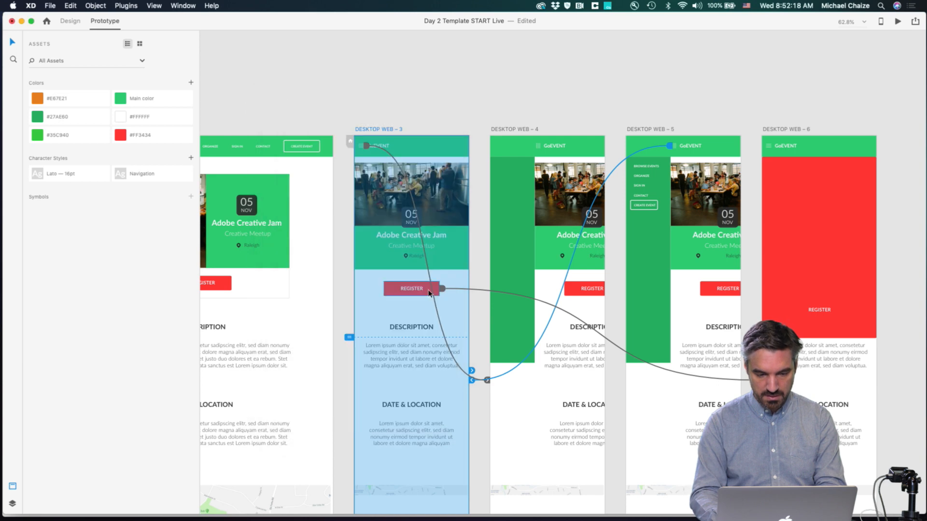
# Step: Inspect the REGISTER button on DESKTOP WEB – 3 in design mode and replay its expanding transition in the preview
pyautogui.click(311, 224)
pyautogui.click(71, 21)
pyautogui.scroll(5, 439, 302)
pyautogui.click(429, 289)
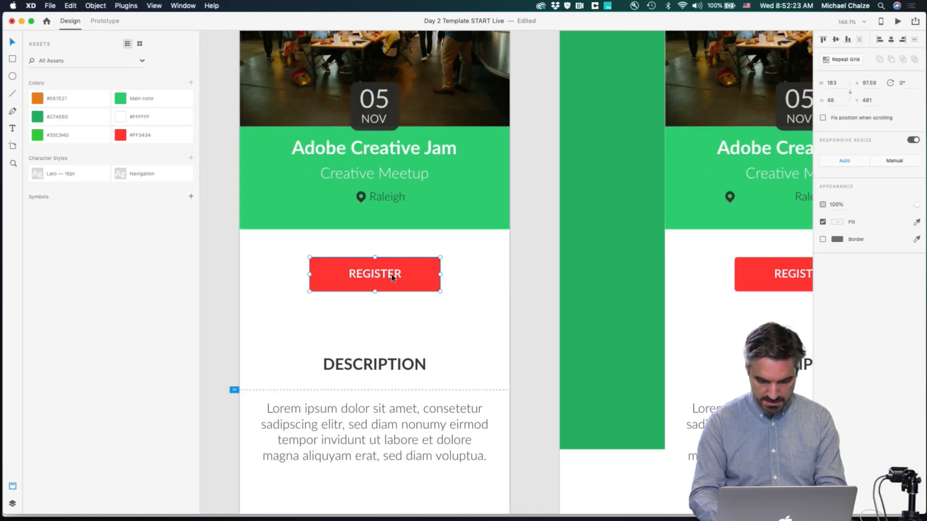
pyautogui.scroll(-6, 391, 275)
pyautogui.click(380, 155)
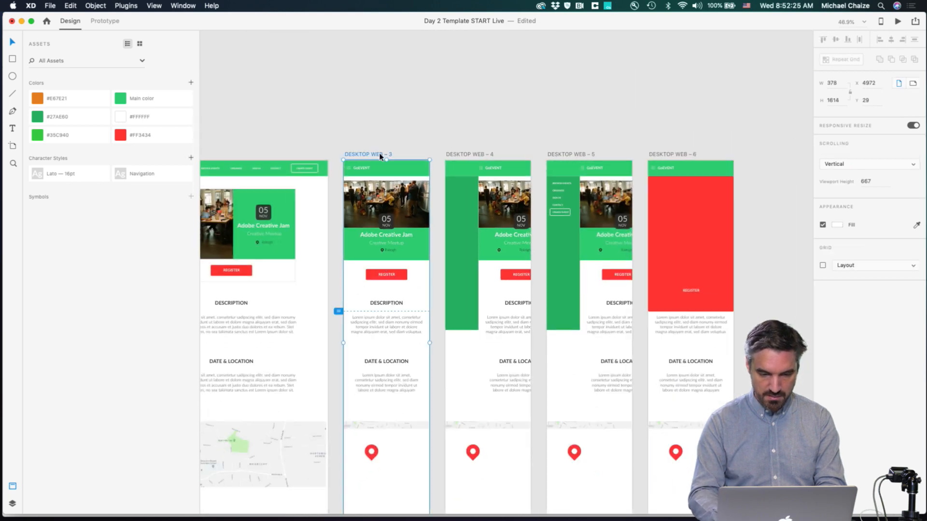
pyautogui.press('super+Return')
pyautogui.click(378, 351)
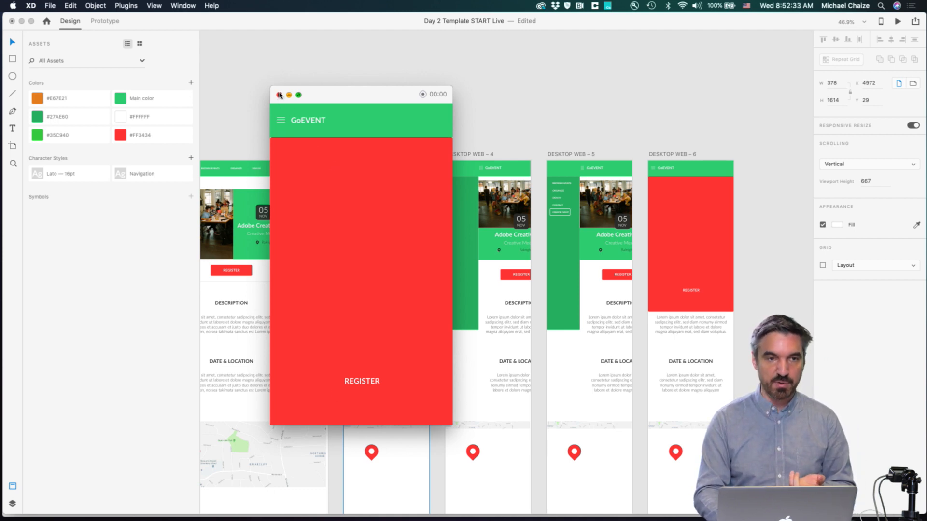
pyautogui.click(279, 95)
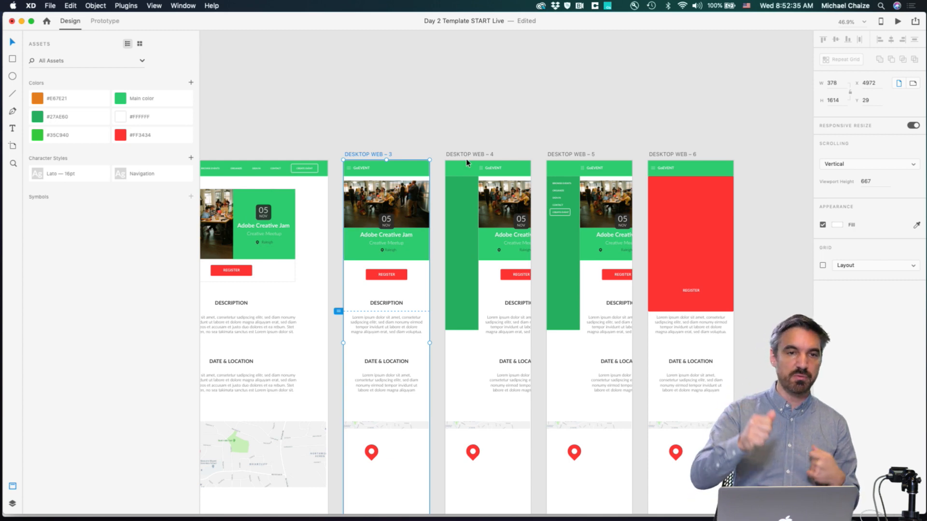
# Step: Look over the challenge brief and the row of responsive artboards up to DESKTOP WEB – 6
pyautogui.scroll(-5, 466, 162)
pyautogui.hscroll(-10, 467, 163)
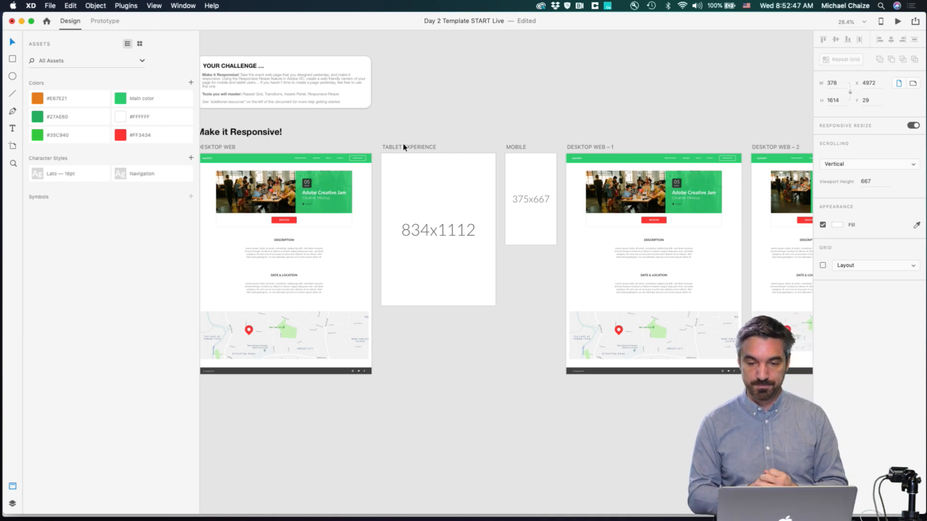
pyautogui.click(425, 139)
pyautogui.scroll(-3, 433, 143)
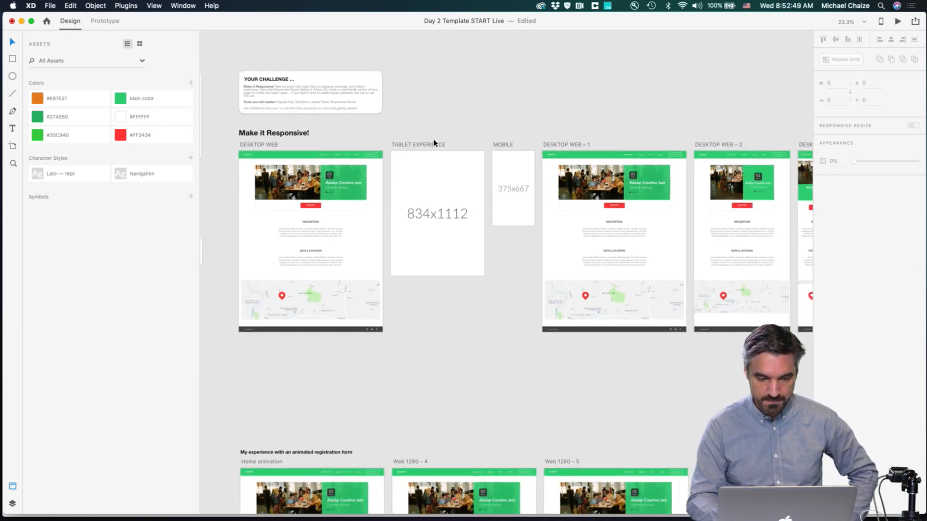
pyautogui.hscroll(10, 569, 135)
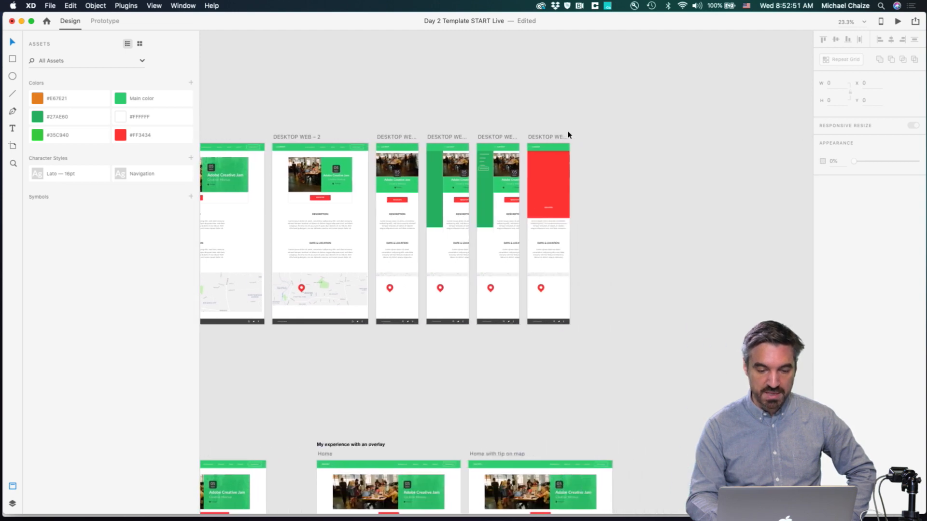
pyautogui.hscroll(-4, 567, 134)
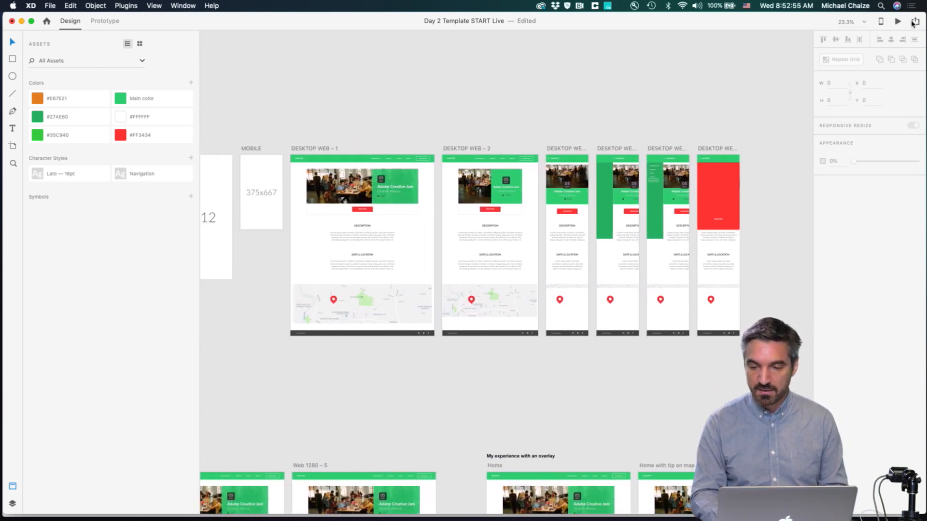
# Step: Switch to prototype mode and set the DESKTOP WEB – 3 artboard as the prototype's home screen
pyautogui.click(913, 22)
pyautogui.click(559, 149)
pyautogui.click(571, 153)
pyautogui.click(106, 22)
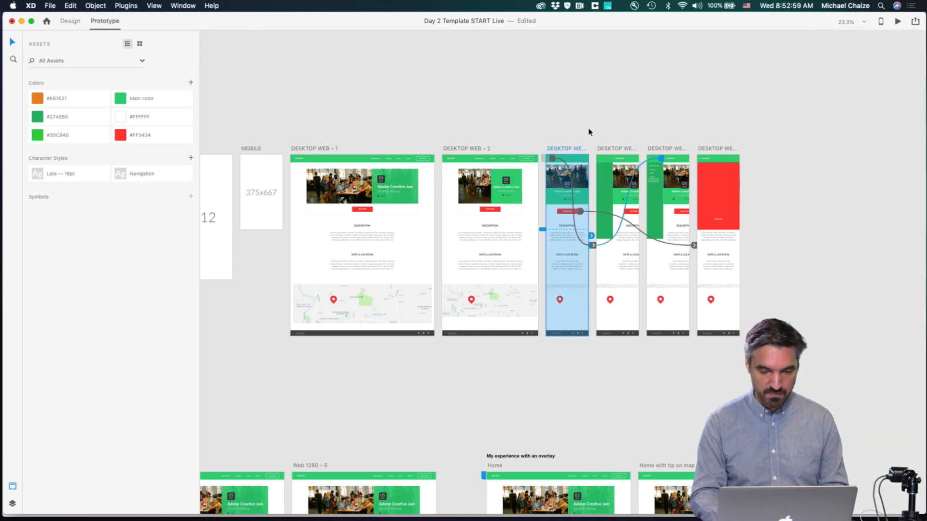
pyautogui.keyDown('ctrl'); pyautogui.scroll(5, 554, 156); pyautogui.keyUp('ctrl')
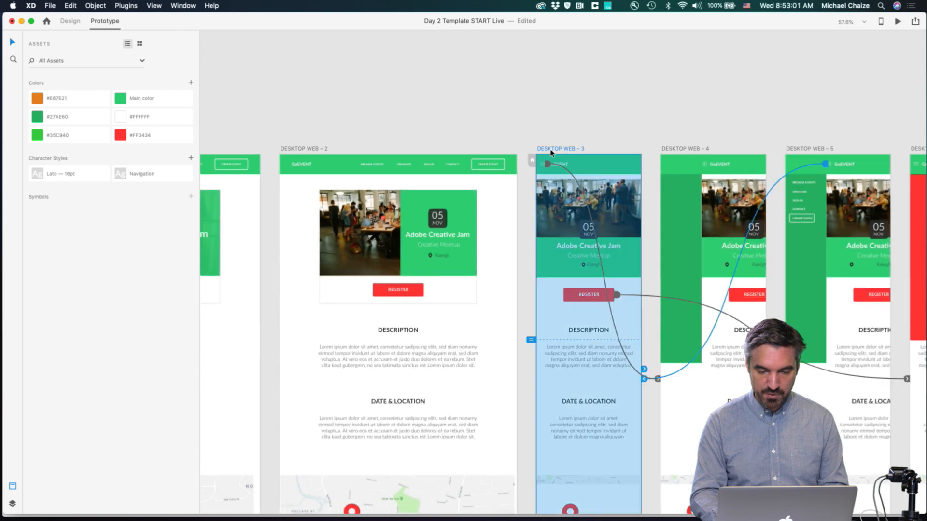
pyautogui.keyDown('ctrl'); pyautogui.scroll(3, 538, 159); pyautogui.keyUp('ctrl')
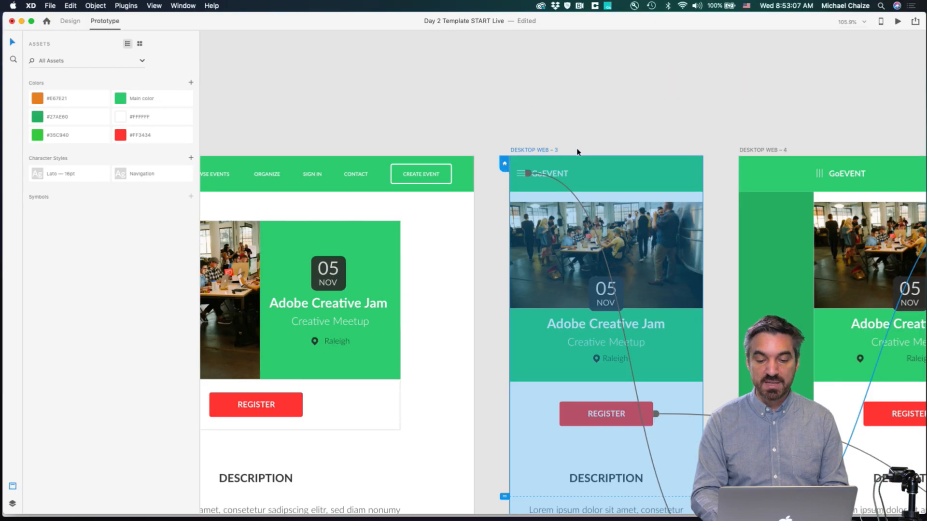
pyautogui.keyDown('ctrl'); pyautogui.scroll(-5, 577, 151); pyautogui.keyUp('ctrl')
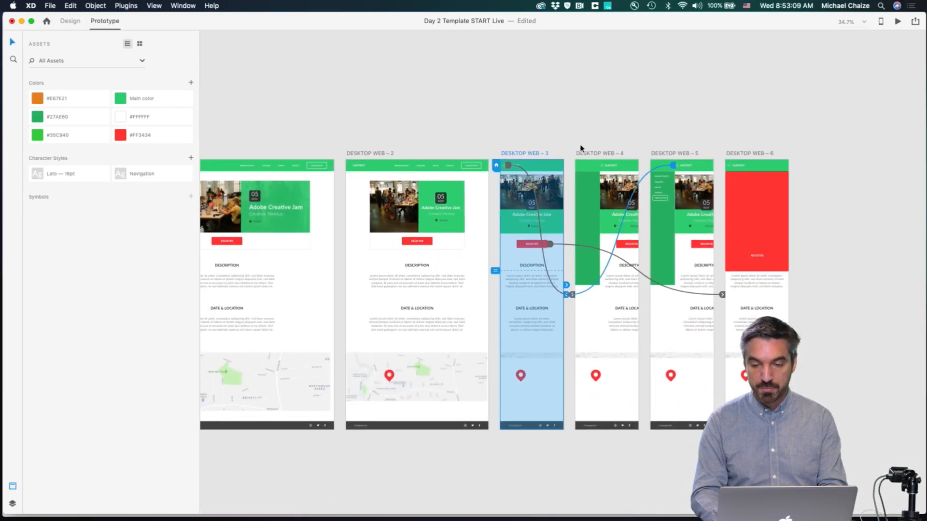
# Step: Publish the prototype as a public link titled Day 2 Template START Live, with comments and hotspot hints enabled
pyautogui.click(916, 21)
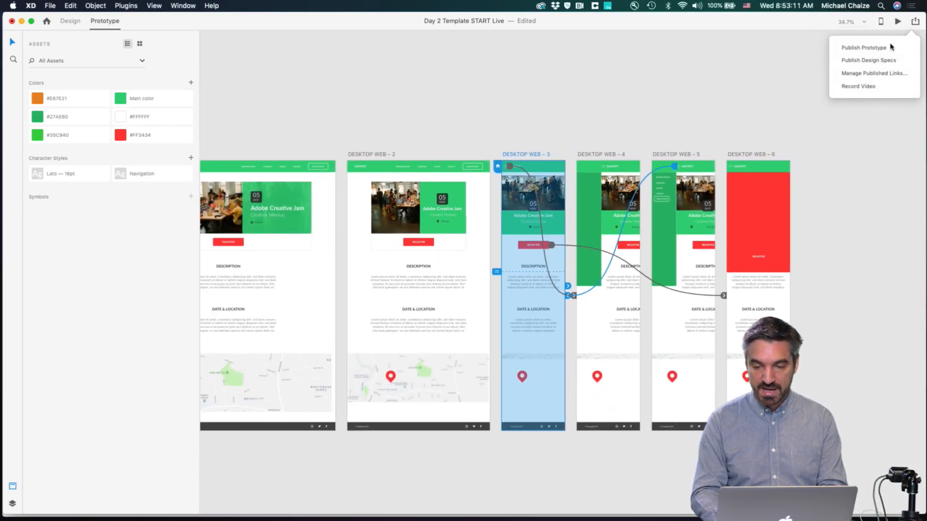
pyautogui.click(865, 48)
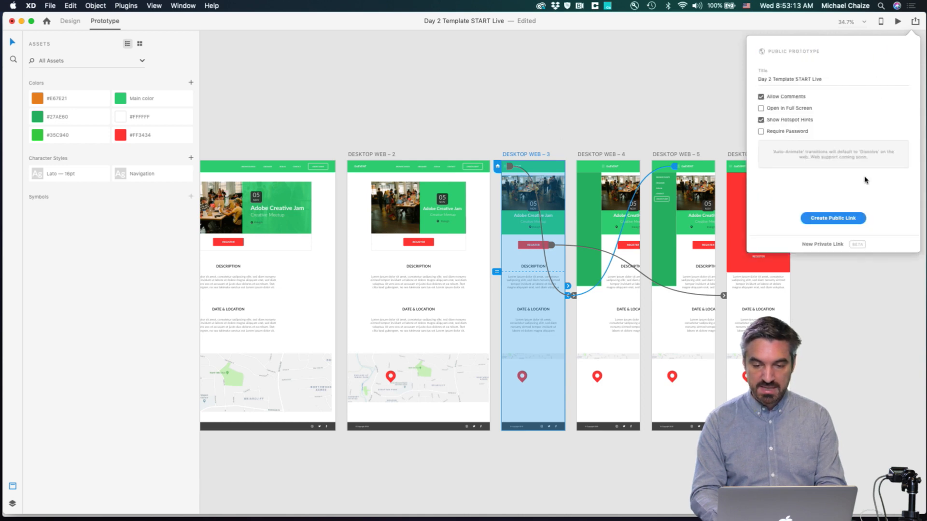
pyautogui.click(841, 218)
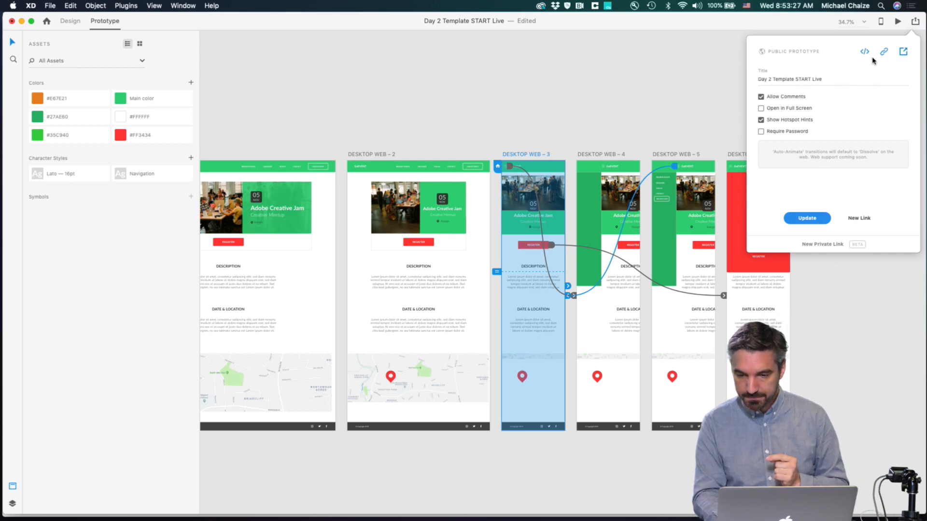
# Step: Open the published prototype in the browser and test the REGISTER button, screen navigation and hamburger menu
pyautogui.click(903, 54)
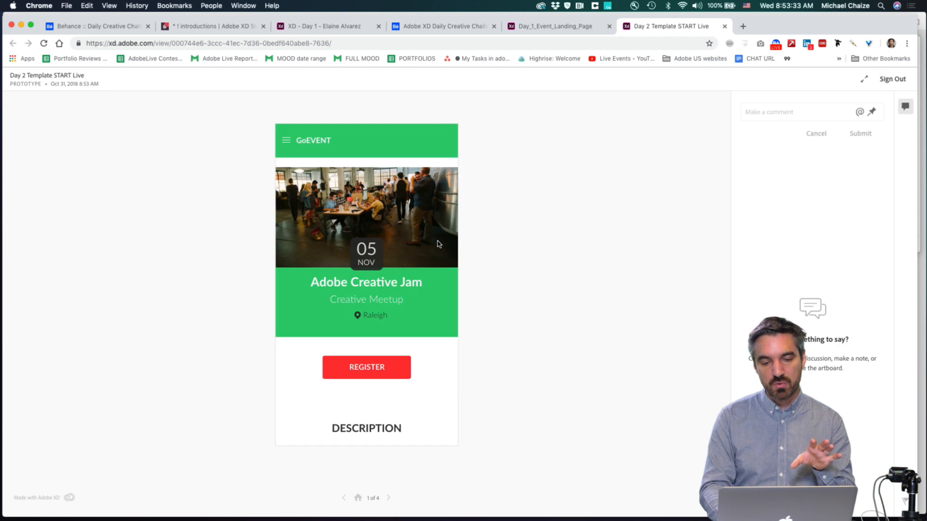
pyautogui.click(387, 377)
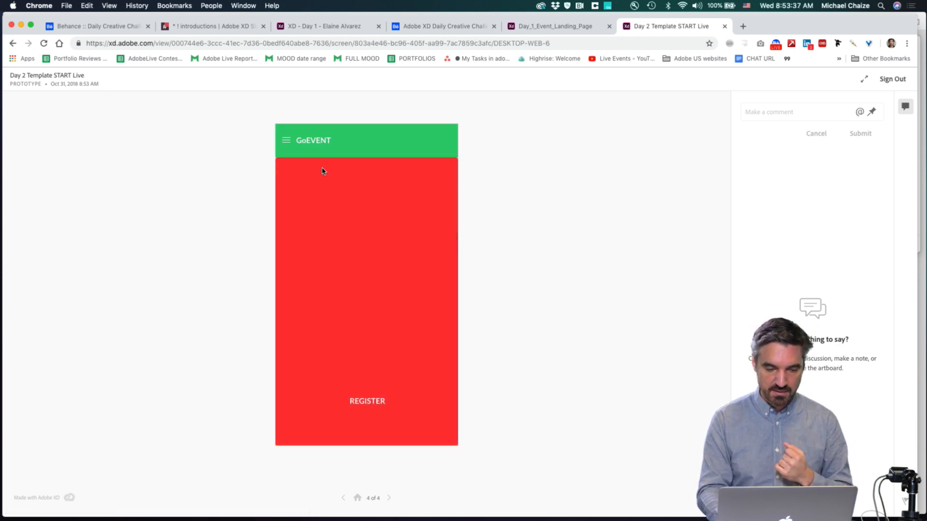
pyautogui.click(344, 498)
pyautogui.click(344, 498)
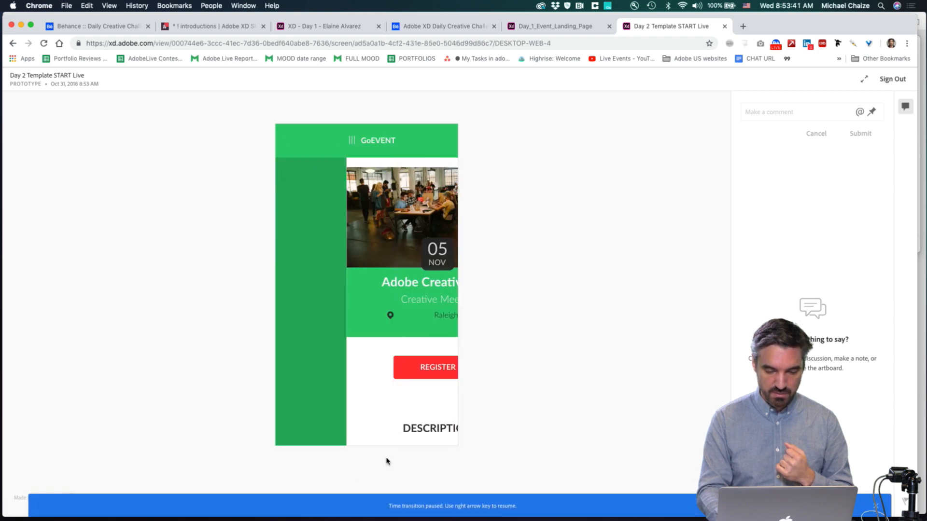
pyautogui.press('Left')
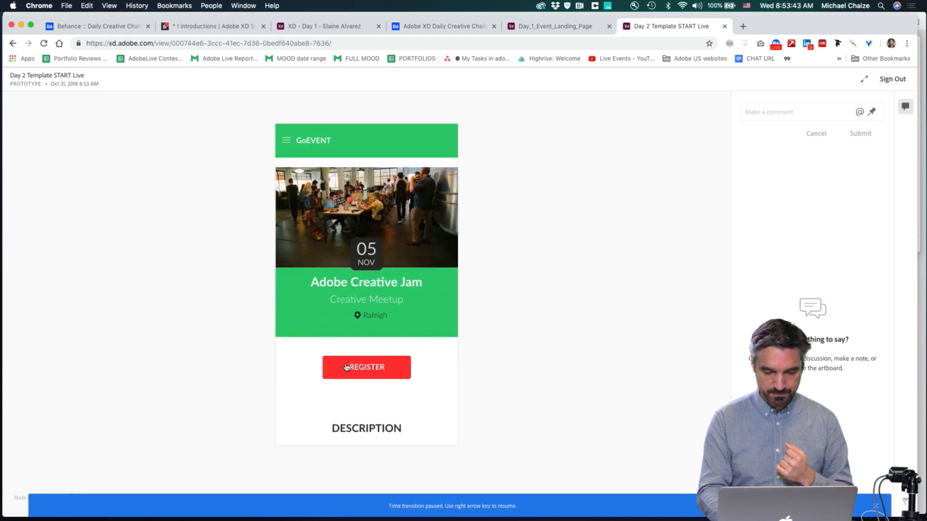
pyautogui.click(287, 141)
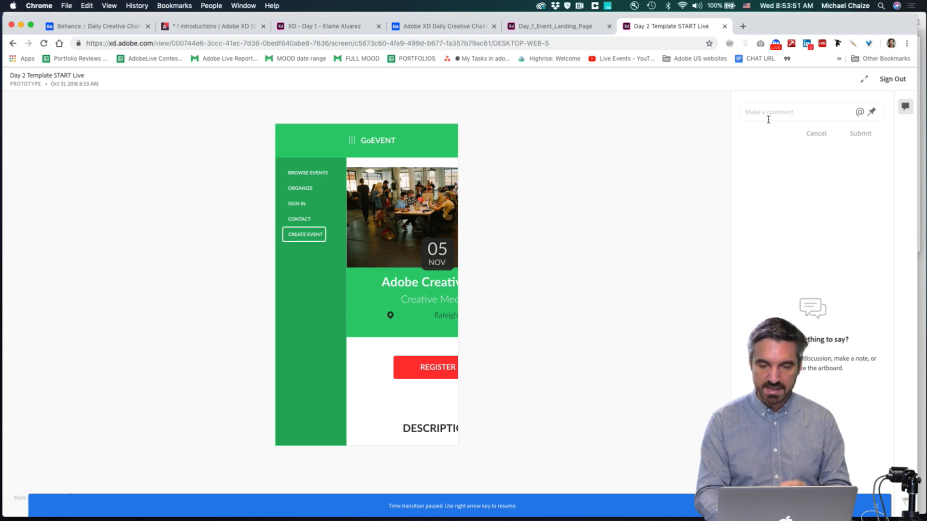
# Step: Switch back to Adobe XD, copy the public prototype's embed code and close the publishing options
pyautogui.press('super+Tab')
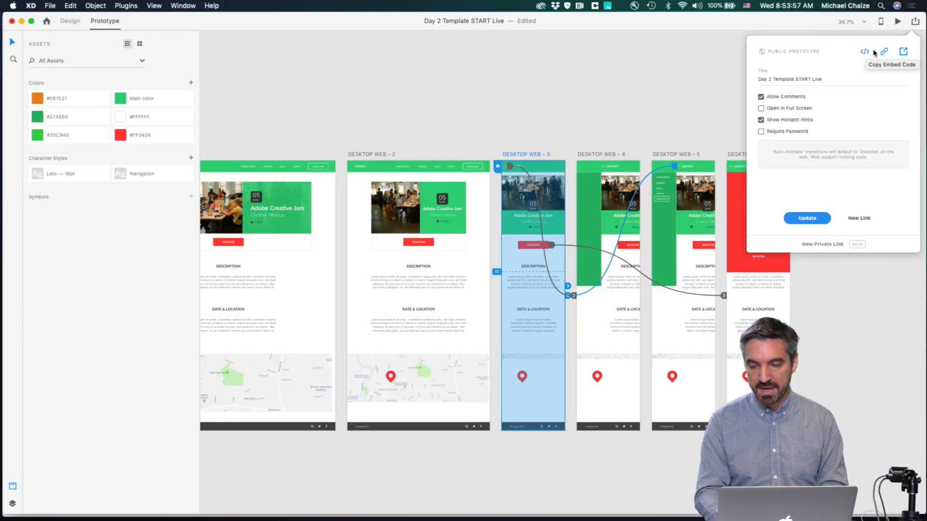
pyautogui.click(864, 51)
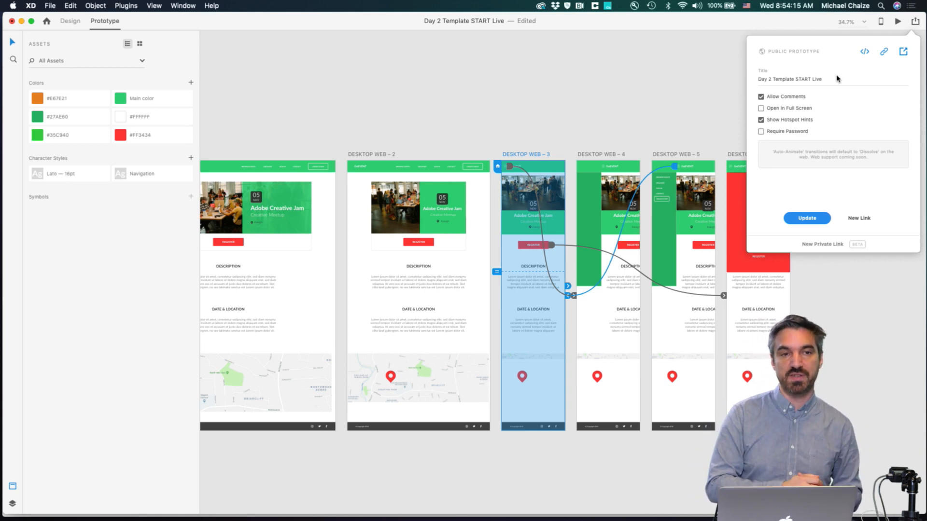
pyautogui.click(630, 57)
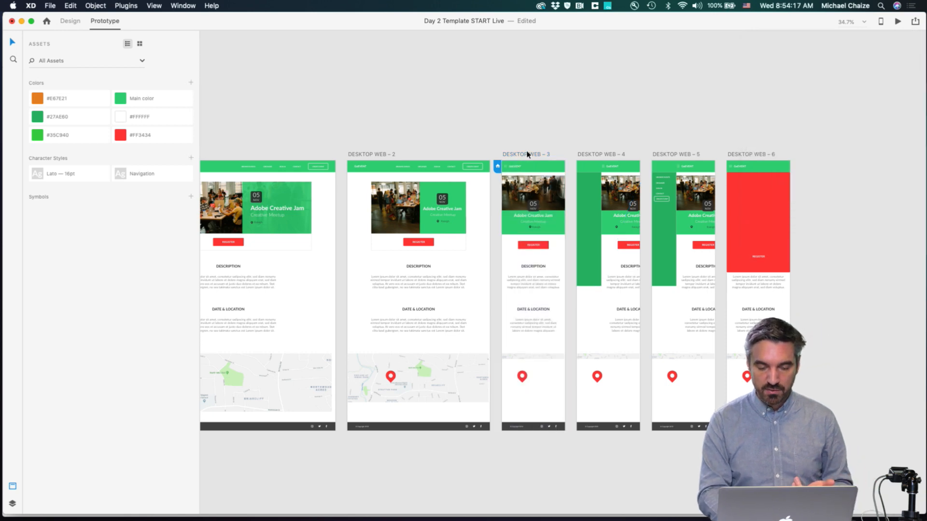
# Step: Record a preview from DESKTOP WEB – 3 that opens and closes the sidebar menu and triggers the REGISTER transition
pyautogui.click(528, 155)
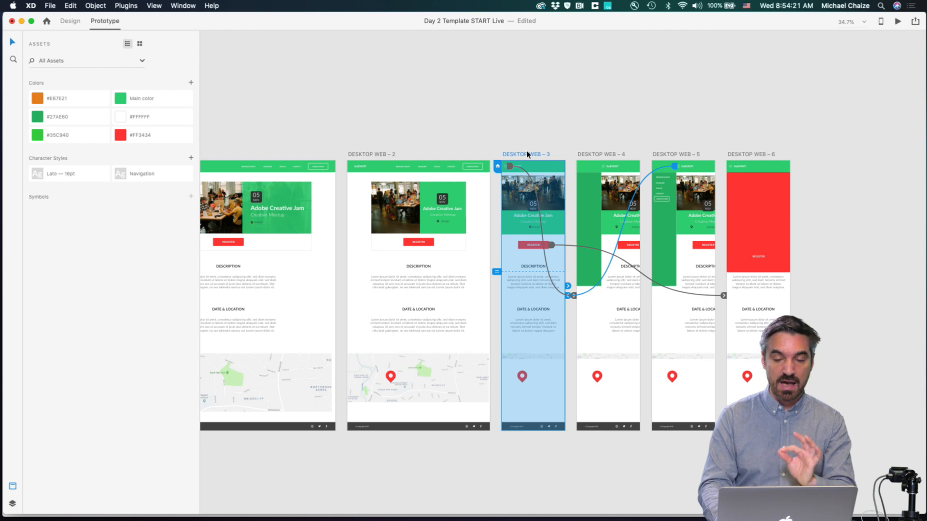
pyautogui.press('super+Return')
pyautogui.moveTo(337, 94); pyautogui.dragTo(290, 56)
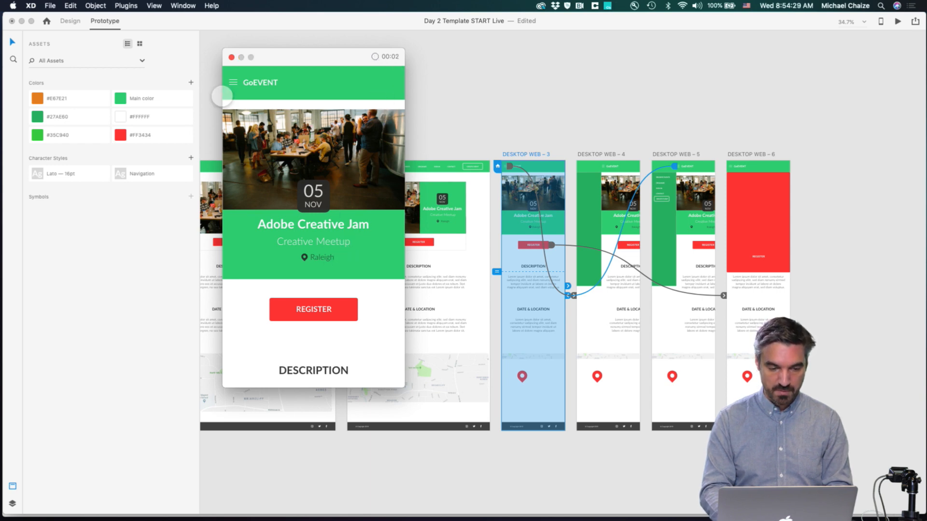
pyautogui.click(234, 83)
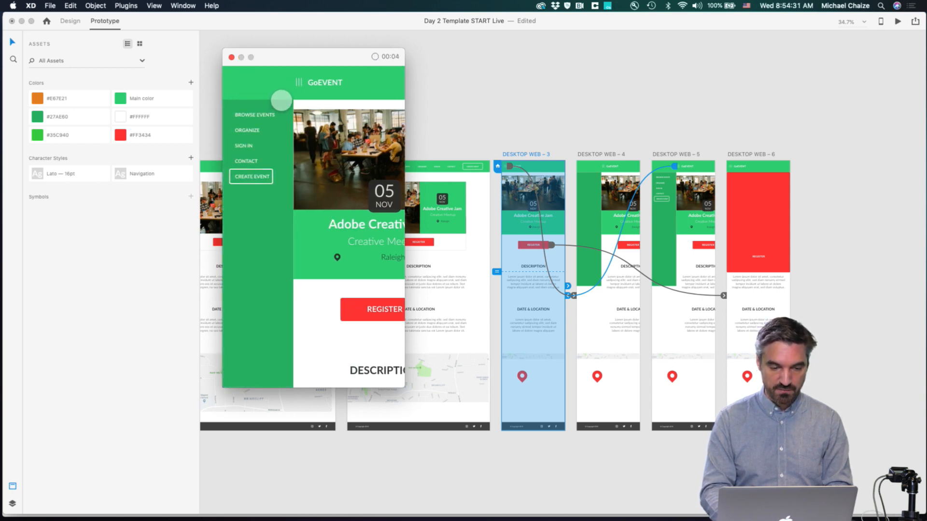
pyautogui.click(299, 82)
pyautogui.click(346, 308)
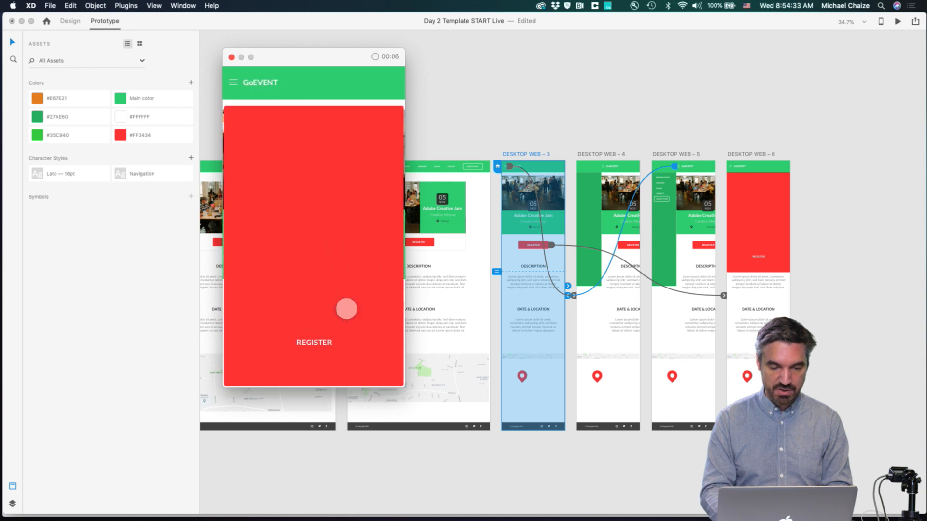
# Step: Stop the preview recording, discard the video without saving it and close the preview
pyautogui.click(376, 57)
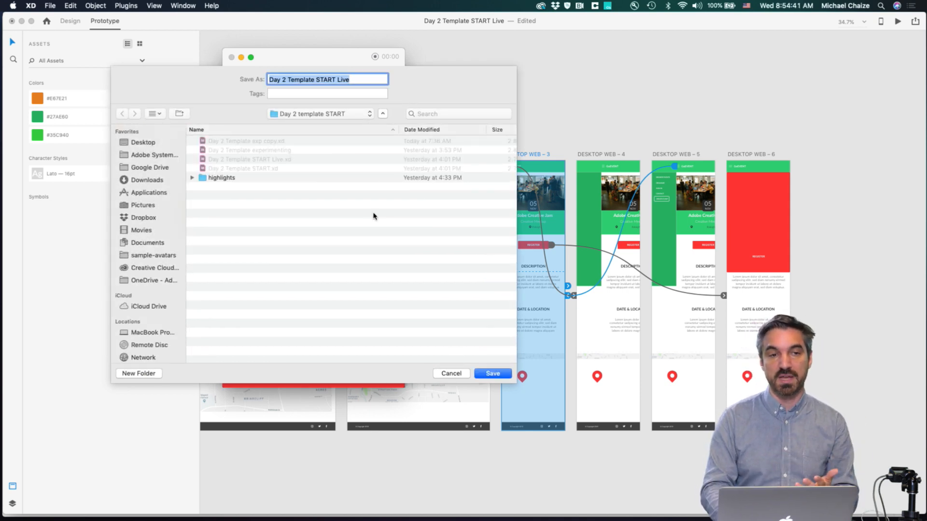
pyautogui.click(451, 373)
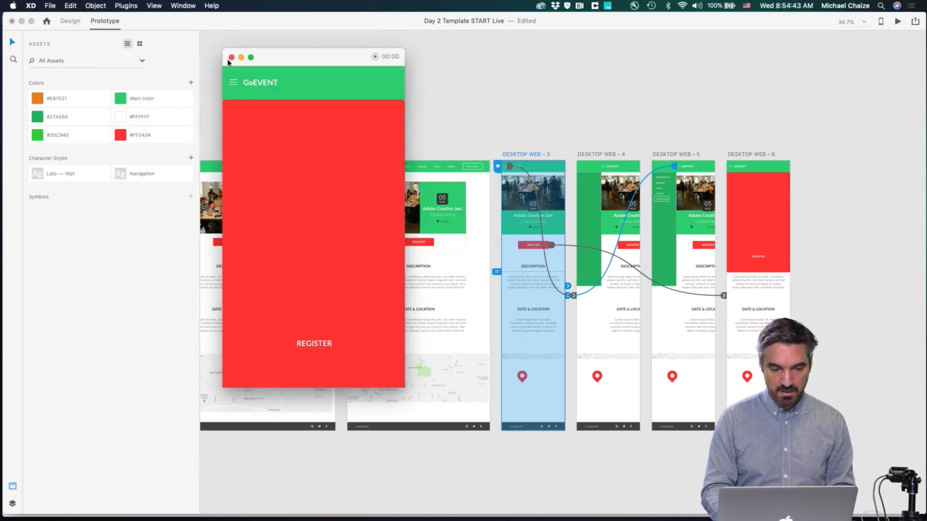
pyautogui.click(231, 57)
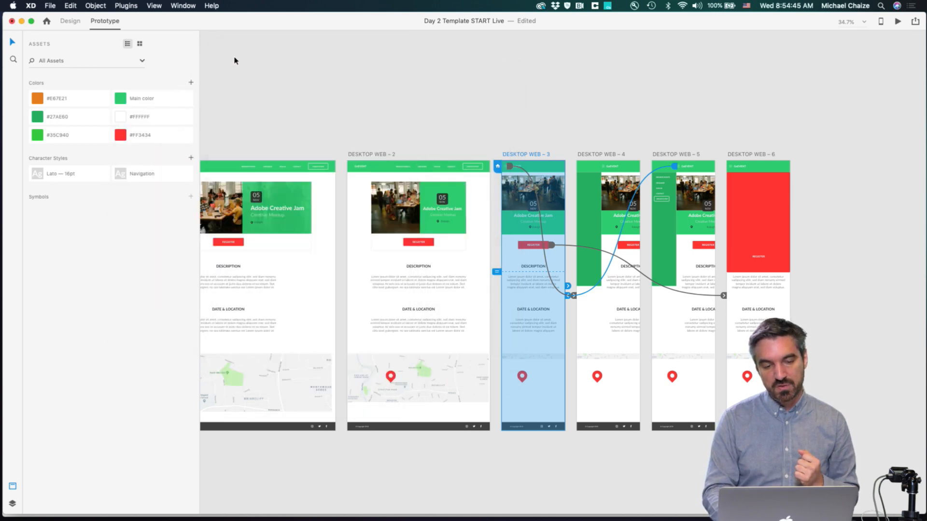